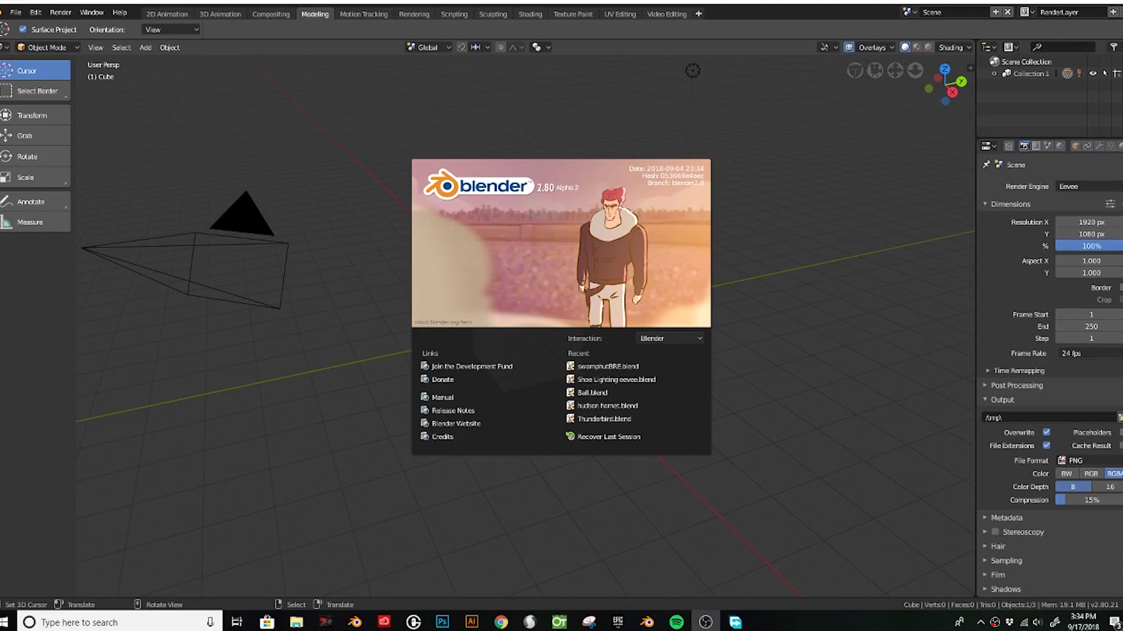
In Blender 2.79, delete the default cube and import boubin_stump.FBX.
{"action": "left_click", "coordinate": [788, 249]}
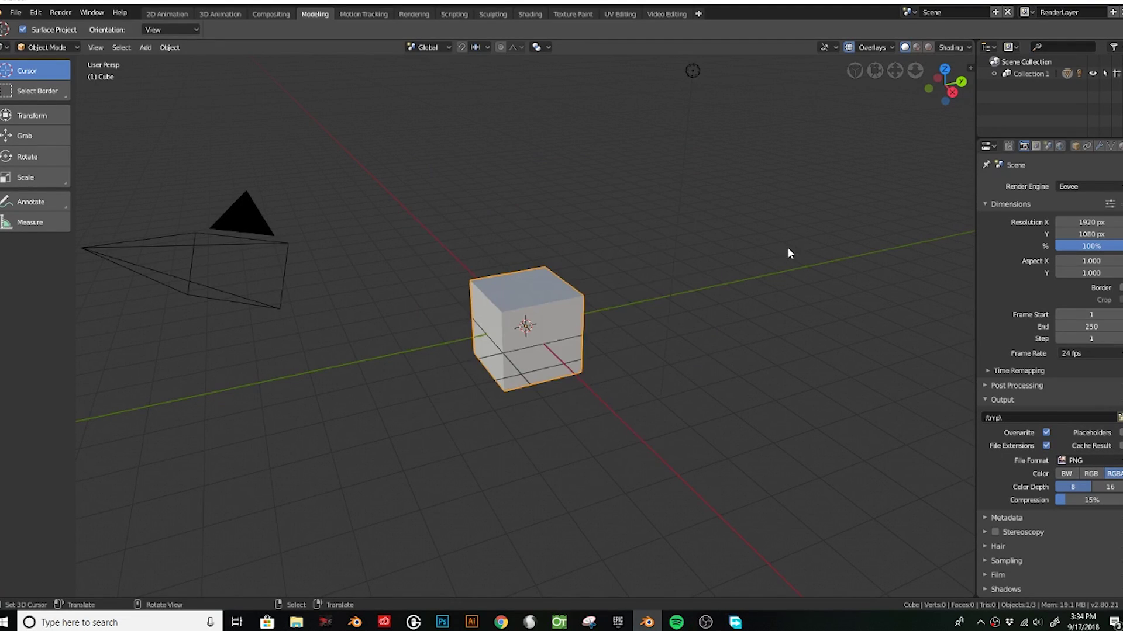
{"action": "left_click", "coordinate": [384, 561]}
{"action": "left_click", "coordinate": [579, 192]}
{"action": "key", "text": "Delete"}
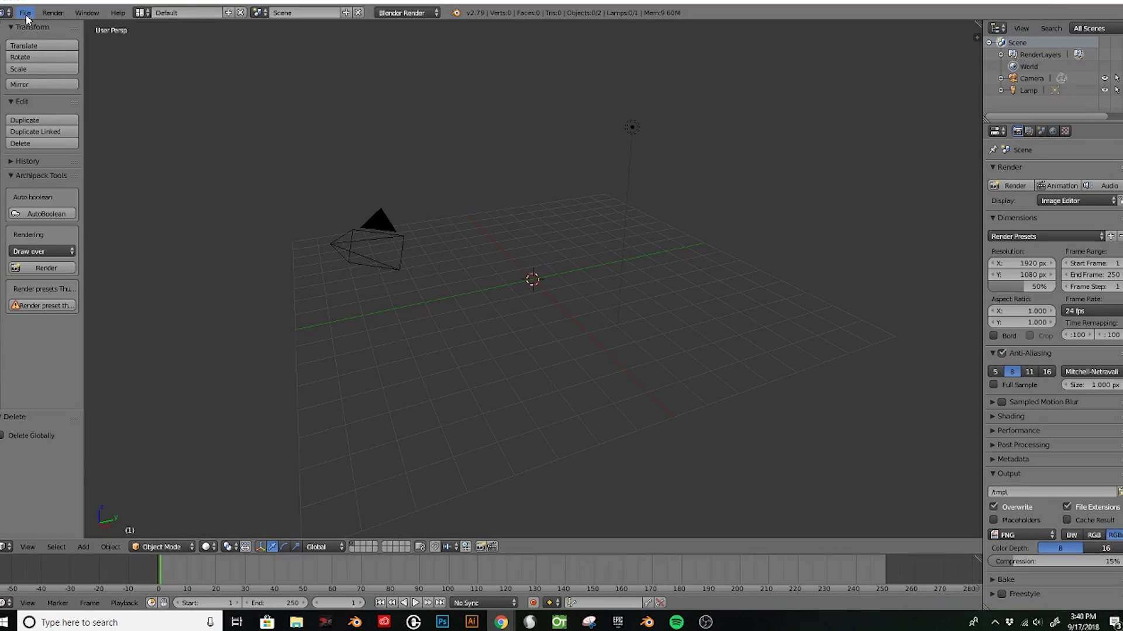
{"action": "left_click", "coordinate": [26, 12]}
{"action": "left_click", "coordinate": [197, 322]}
{"action": "double_click", "coordinate": [167, 83]}
{"action": "left_click", "coordinate": [178, 83]}
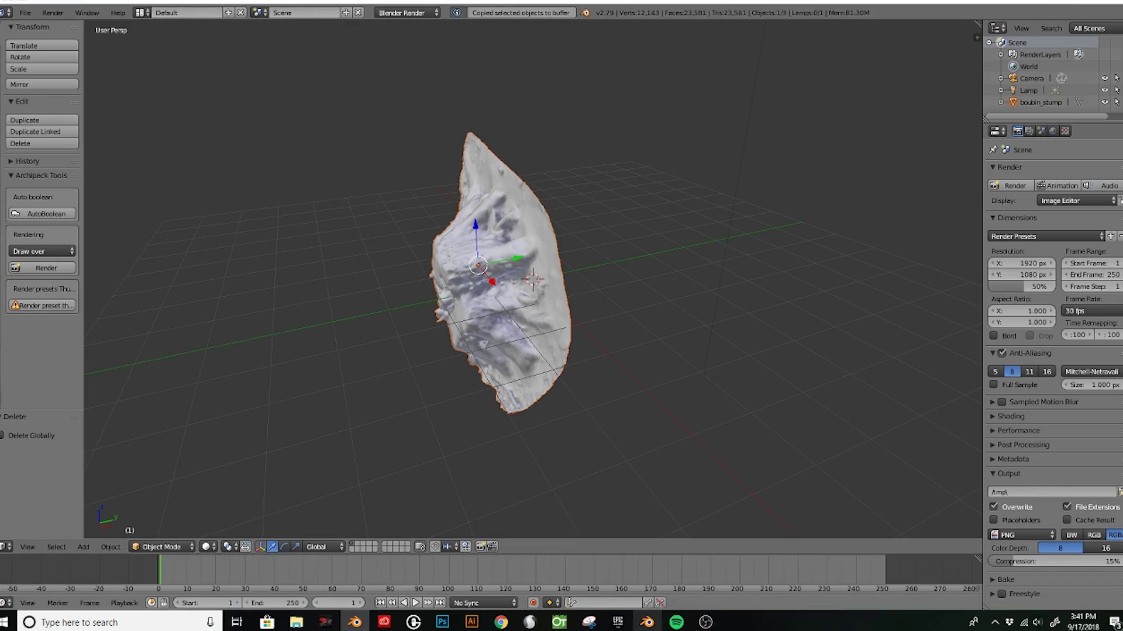
Paste the stump into the cleared 2.8 scene and rotate it upright on X by -80.
{"action": "key", "text": "alt+Tab"}
{"action": "key", "text": "a"}
{"action": "key", "text": "Delete"}
{"action": "key", "text": "ctrl+v"}
{"action": "key", "text": "r"}
{"action": "key", "text": "x"}
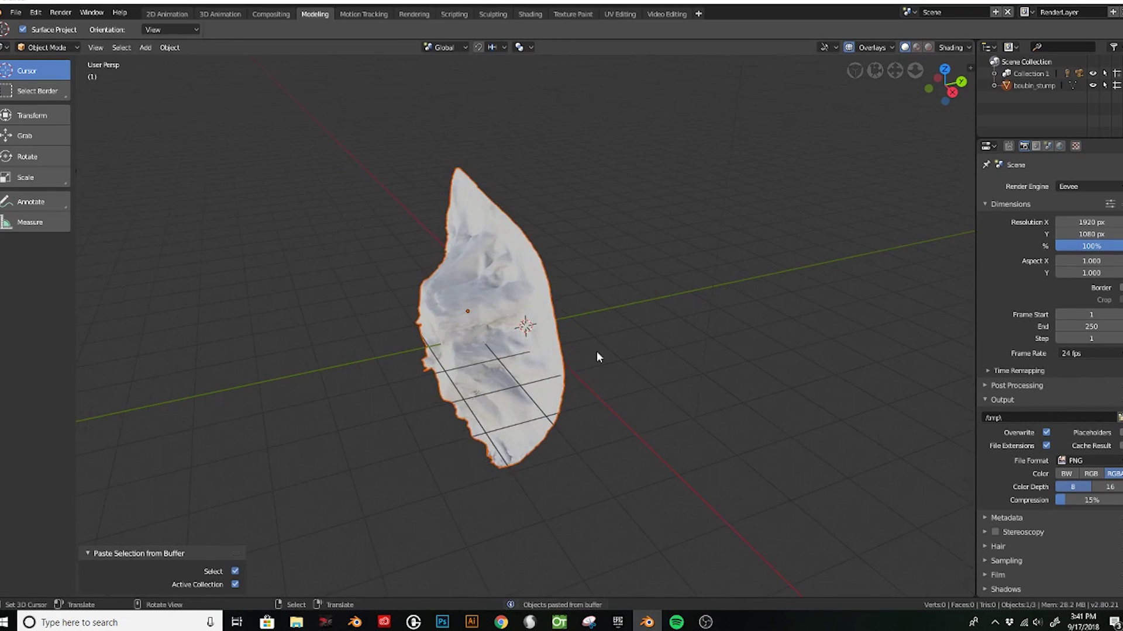
{"action": "left_click", "coordinate": [466, 327]}
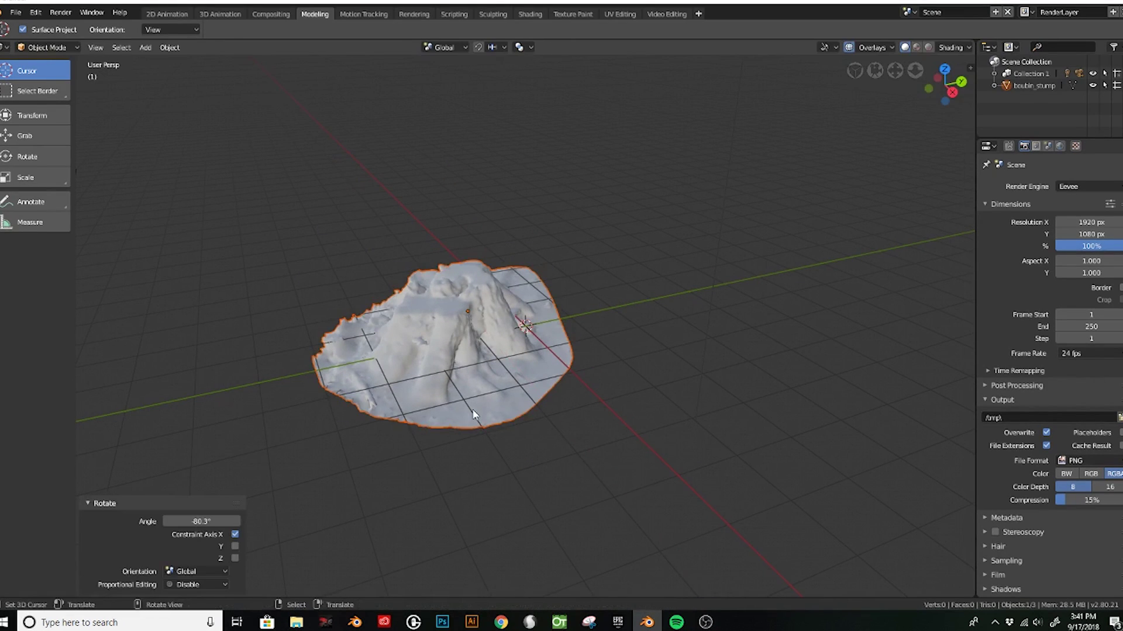
Move the stump along Y and view it with material shading.
{"action": "key", "text": "g"}
{"action": "key", "text": "y"}
{"action": "left_click", "coordinate": [672, 387]}
{"action": "middle_click_drag", "start_coordinate": [672, 387], "coordinate": [597, 317]}
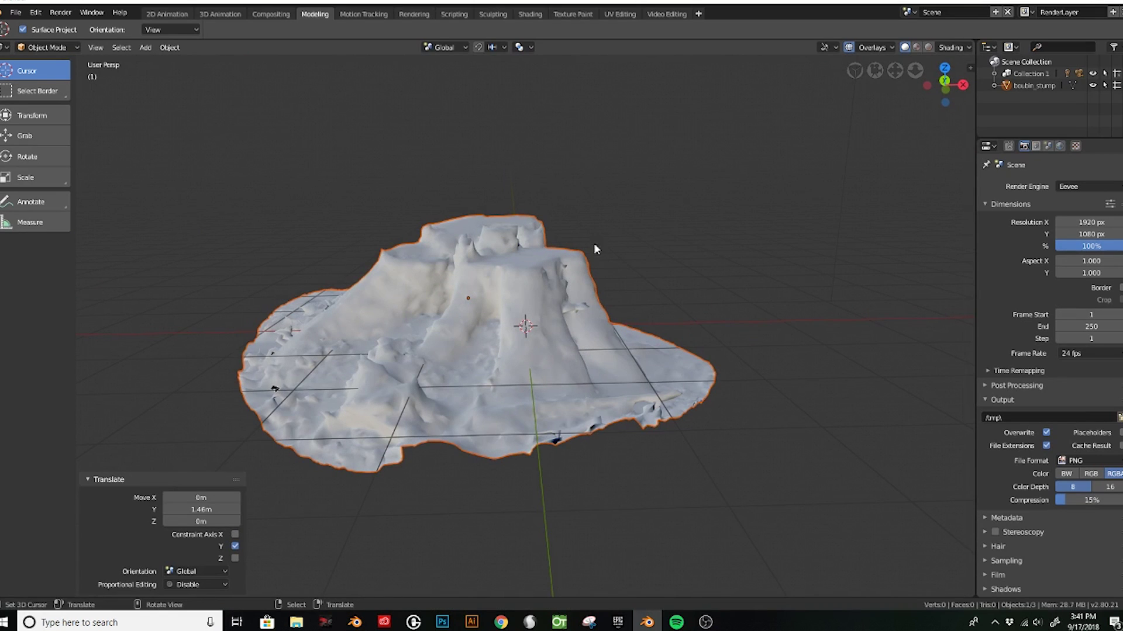
{"action": "left_click", "coordinate": [928, 46]}
{"action": "mouse_move", "coordinate": [403, 376]}
{"action": "middle_mouse_down"}
{"action": "mouse_move", "coordinate": [835, 364]}
{"action": "mouse_move", "coordinate": [912, 351]}
{"action": "middle_mouse_up"}
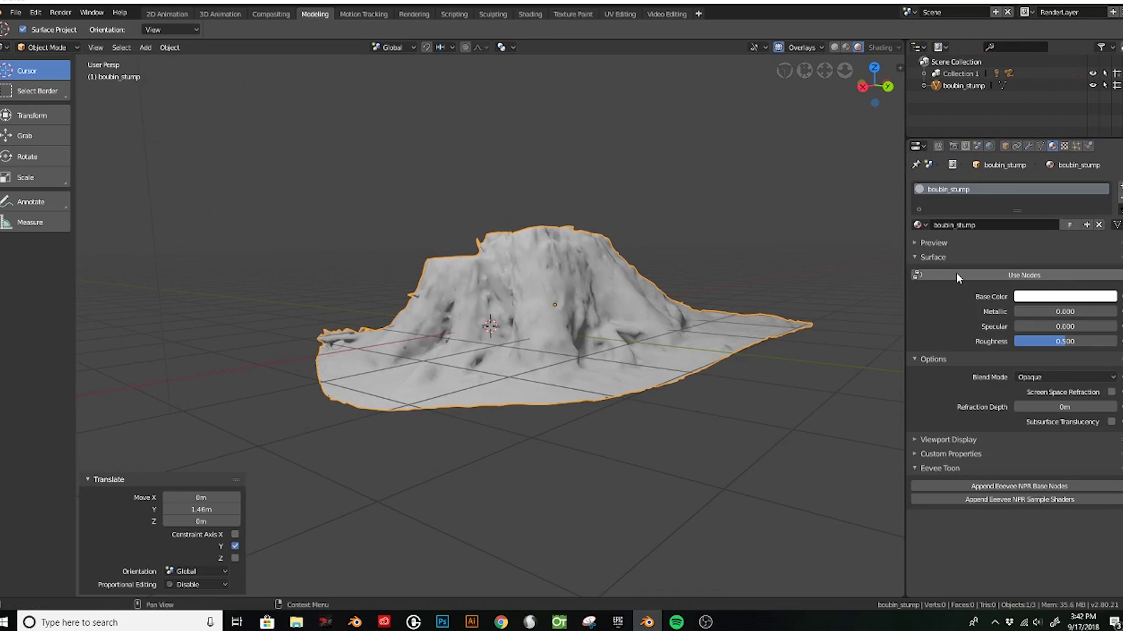
Enable nodes on the stump material and split off a Shader Editor below the 3D view.
{"action": "left_click", "coordinate": [959, 276]}
{"action": "left_click", "coordinate": [905, 481]}
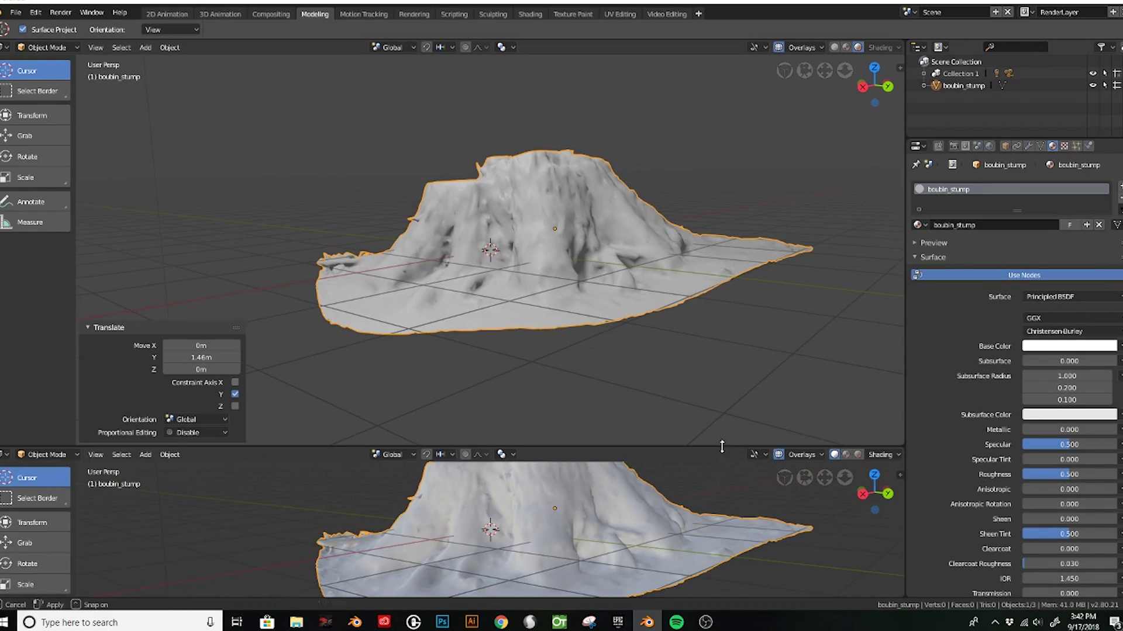
{"action": "left_click", "coordinate": [36, 316]}
{"action": "left_click", "coordinate": [5, 325]}
{"action": "left_click", "coordinate": [32, 258]}
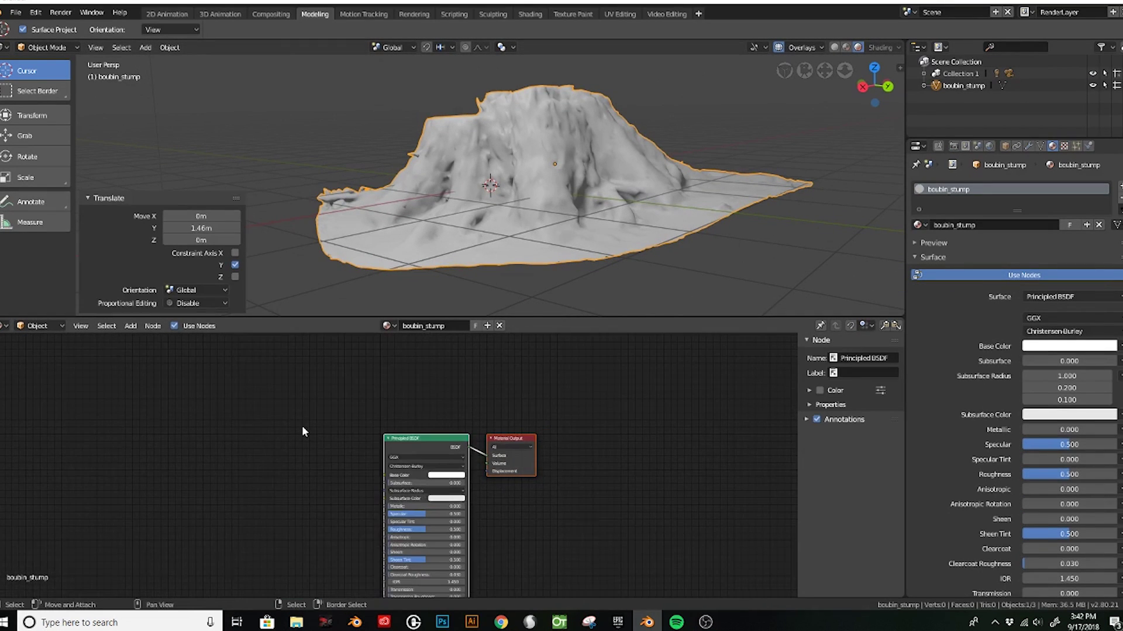
Add an Image Texture node feeding Base Color, loaded with boubin_stump.jpg.
{"action": "key", "text": "shift+a"}
{"action": "type", "text": "im"}
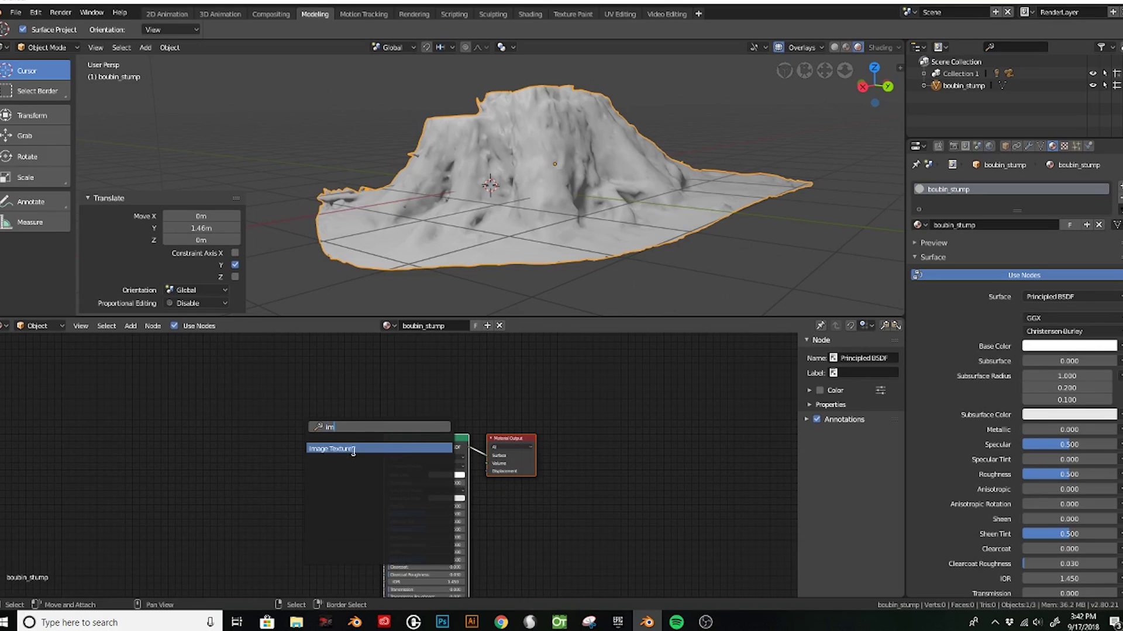
{"action": "left_click", "coordinate": [353, 452]}
{"action": "left_click", "coordinate": [237, 454]}
{"action": "left_click_drag", "start_coordinate": [336, 461], "coordinate": [380, 478]}
{"action": "left_click", "coordinate": [312, 486]}
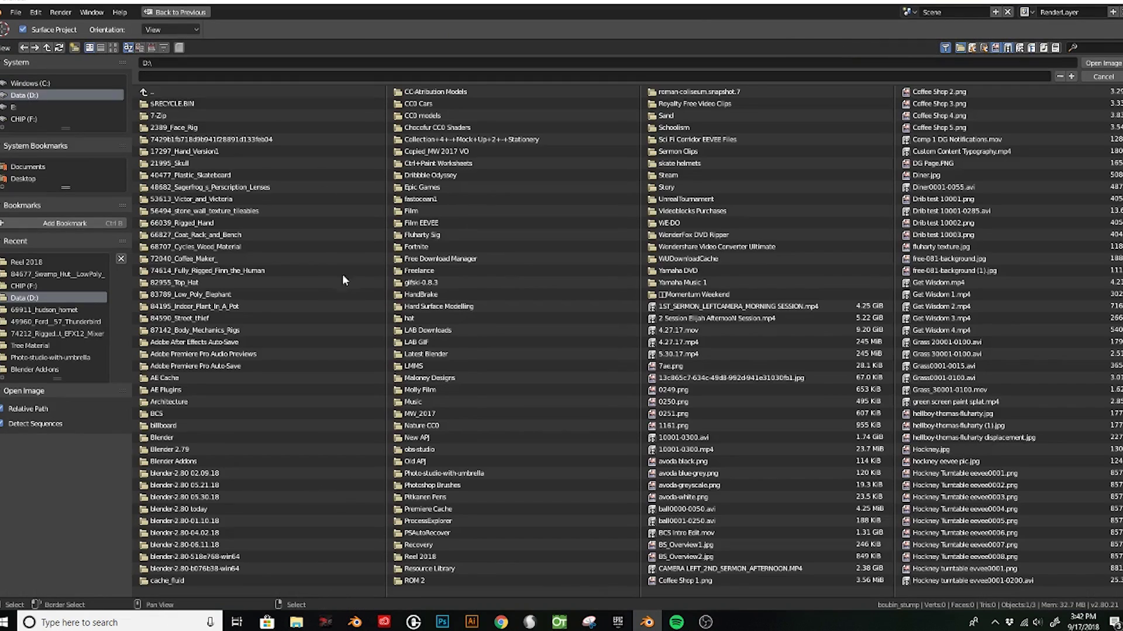
{"action": "left_click", "coordinate": [433, 92]}
{"action": "left_click", "coordinate": [197, 104]}
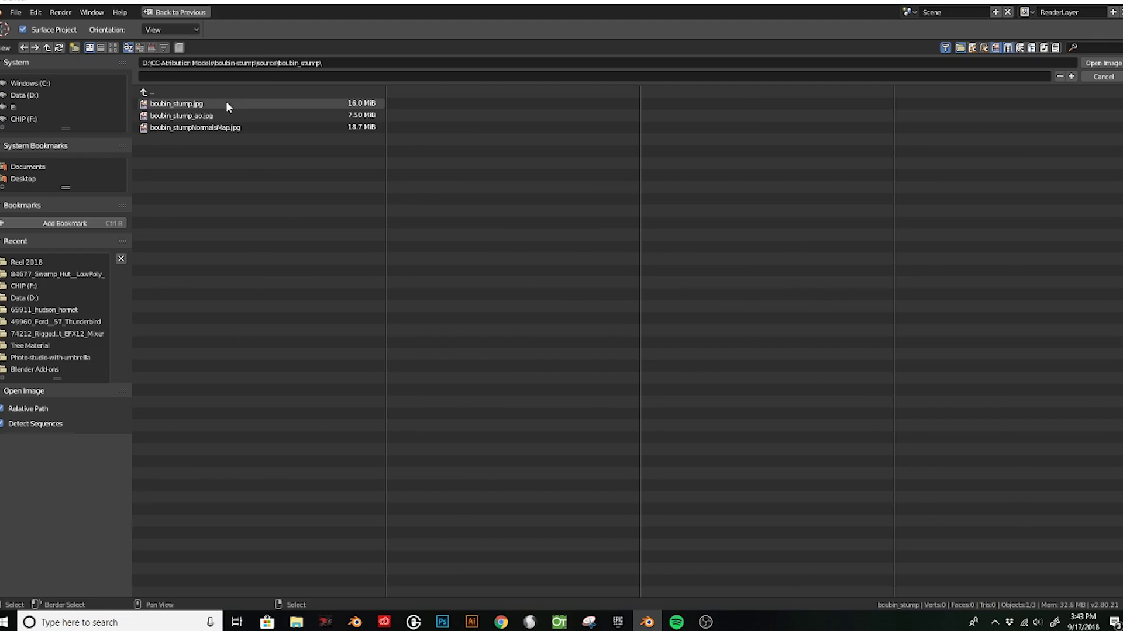
{"action": "left_click", "coordinate": [247, 104]}
{"action": "left_click", "coordinate": [1103, 62]}
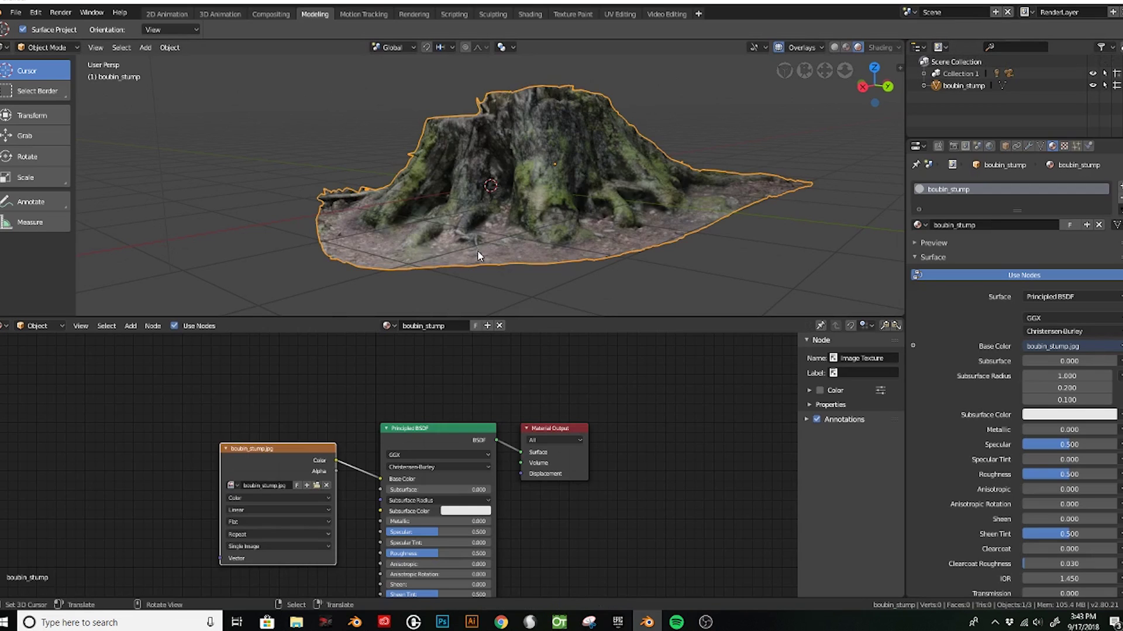
Duplicate the image node, link it to Displacement, and load boubin_stumpNormalsMap.jpg.
{"action": "scroll", "coordinate": [328, 396], "scroll_direction": "down", "scroll_amount": 2}
{"action": "key", "text": "shift+d"}
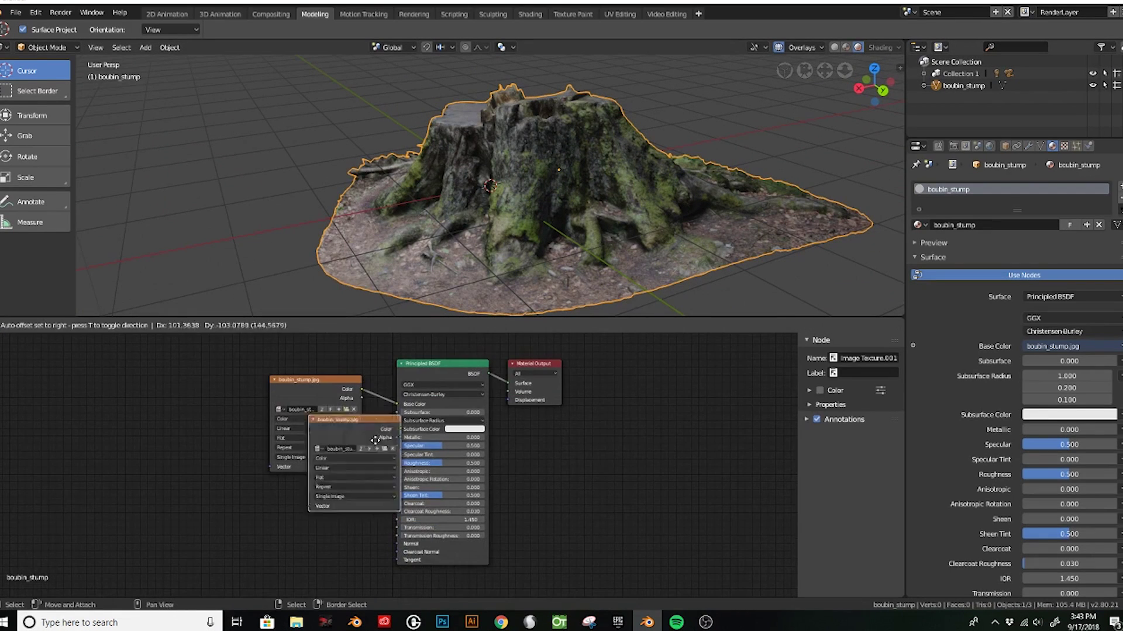
{"action": "left_click", "coordinate": [561, 444]}
{"action": "left_click_drag", "start_coordinate": [547, 365], "coordinate": [718, 375]}
{"action": "left_click_drag", "start_coordinate": [668, 428], "coordinate": [686, 411]}
{"action": "scroll", "coordinate": [581, 216], "scroll_direction": "up", "scroll_amount": 5}
{"action": "middle_click_drag", "start_coordinate": [581, 215], "coordinate": [506, 219]}
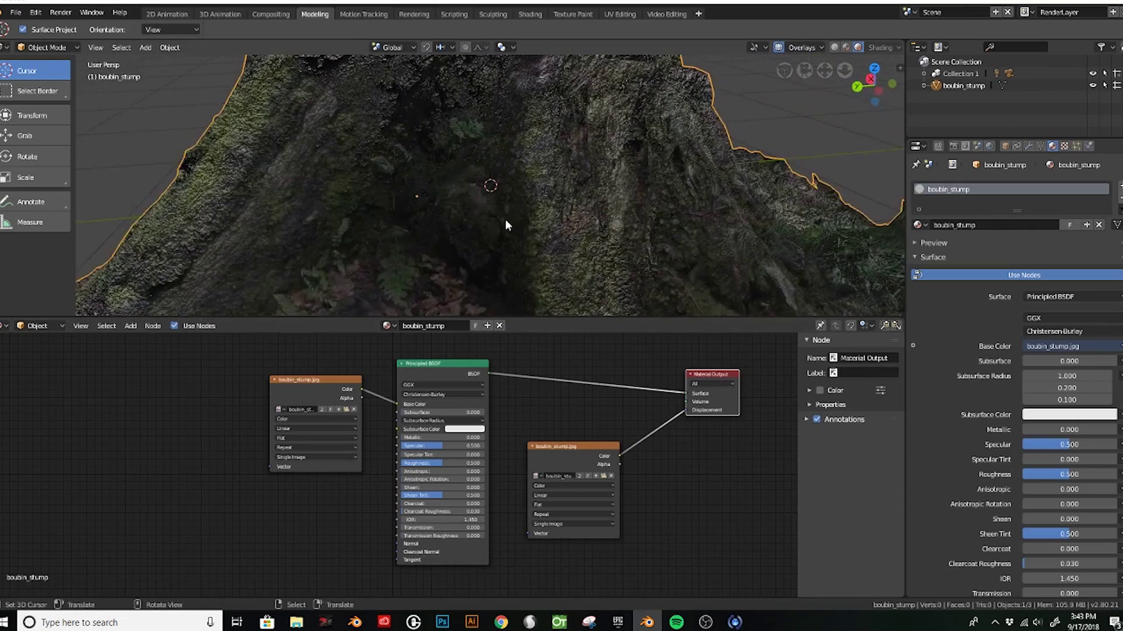
{"action": "left_click", "coordinate": [602, 475]}
{"action": "double_click", "coordinate": [211, 128]}
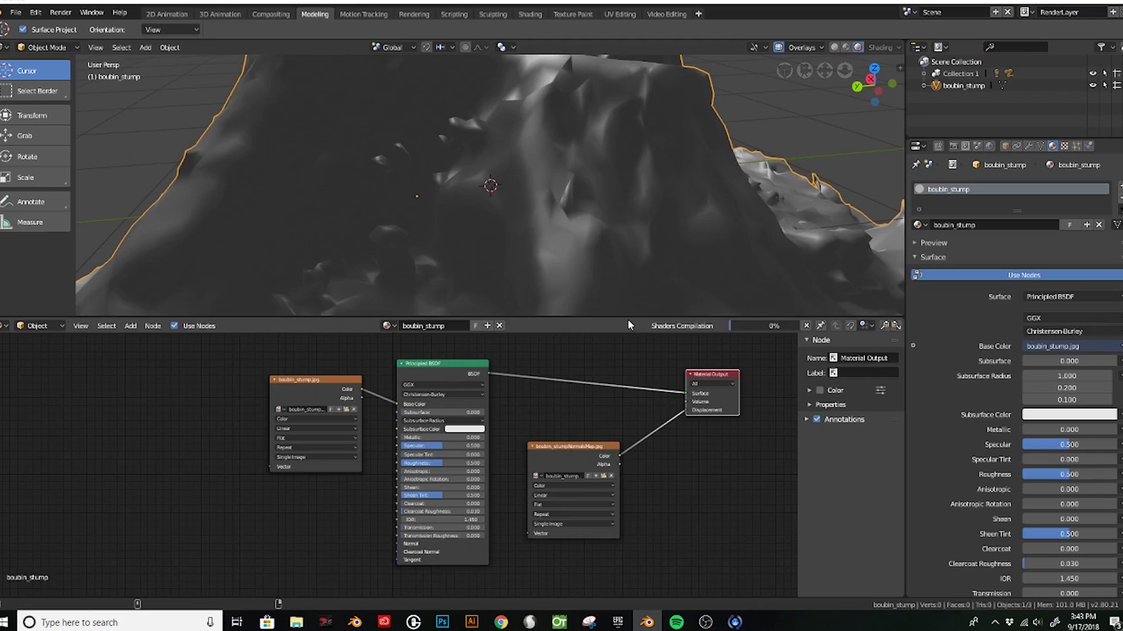
Insert a Math Multiply node on the displacement link with value 0.030.
{"action": "scroll", "coordinate": [679, 460], "scroll_direction": "up", "scroll_amount": 2}
{"action": "key", "text": "shift+a"}
{"action": "type", "text": "m"}
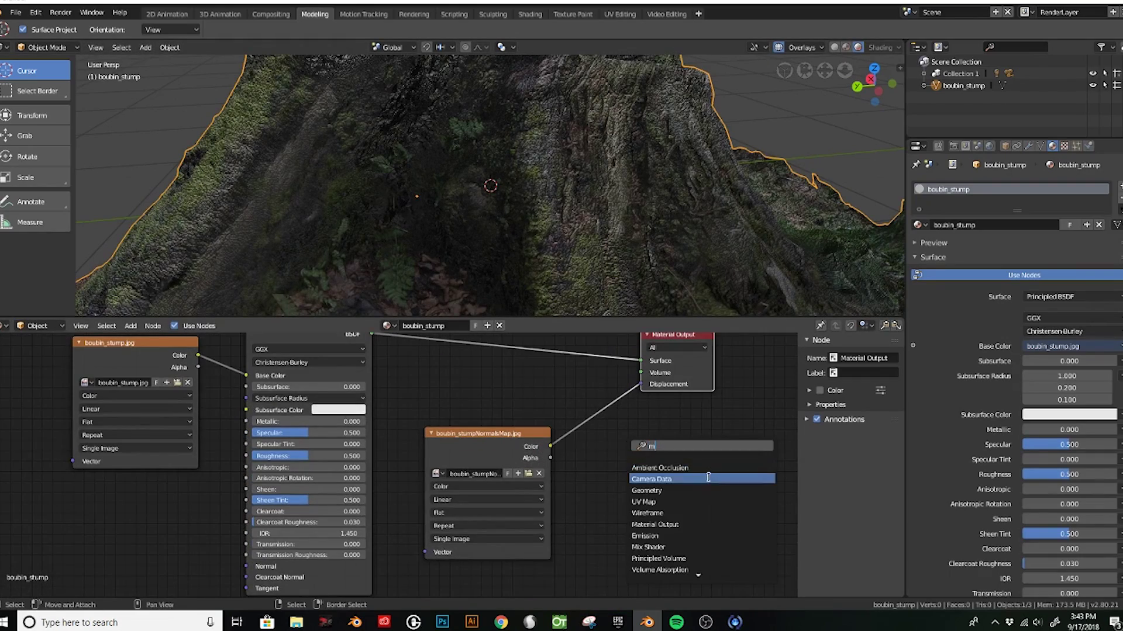
{"action": "type", "text": "ath"}
{"action": "key", "text": "Return"}
{"action": "left_click", "coordinate": [576, 410]}
{"action": "left_click", "coordinate": [636, 418]}
{"action": "scroll", "coordinate": [568, 485], "scroll_direction": "up", "scroll_amount": 2}
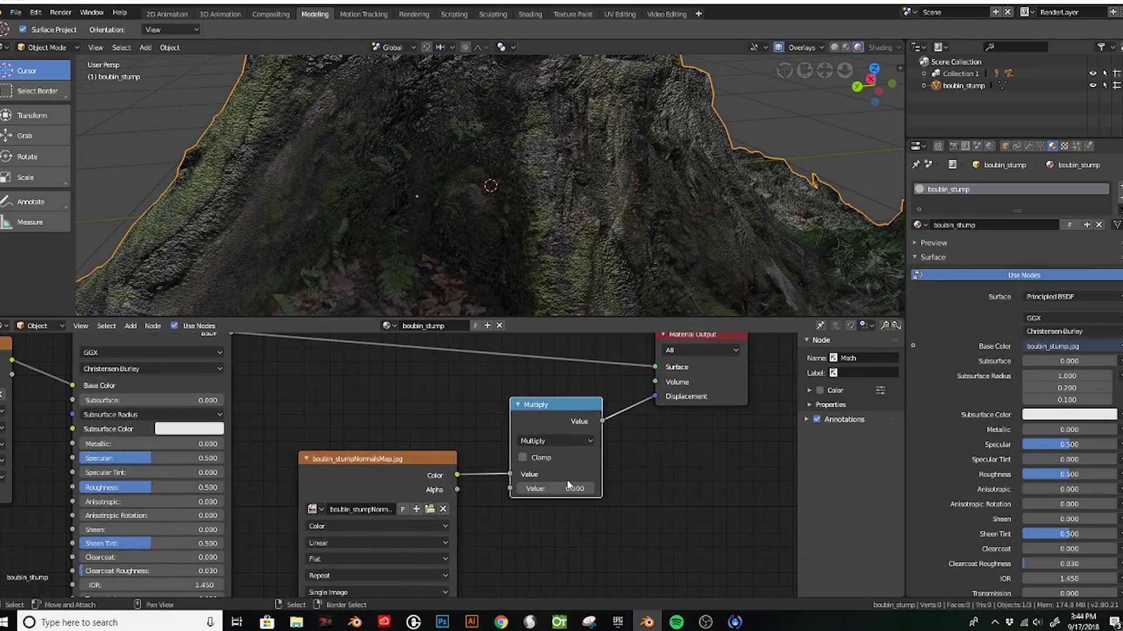
{"action": "double_click", "coordinate": [567, 488]}
{"action": "type", "text": "0.1"}
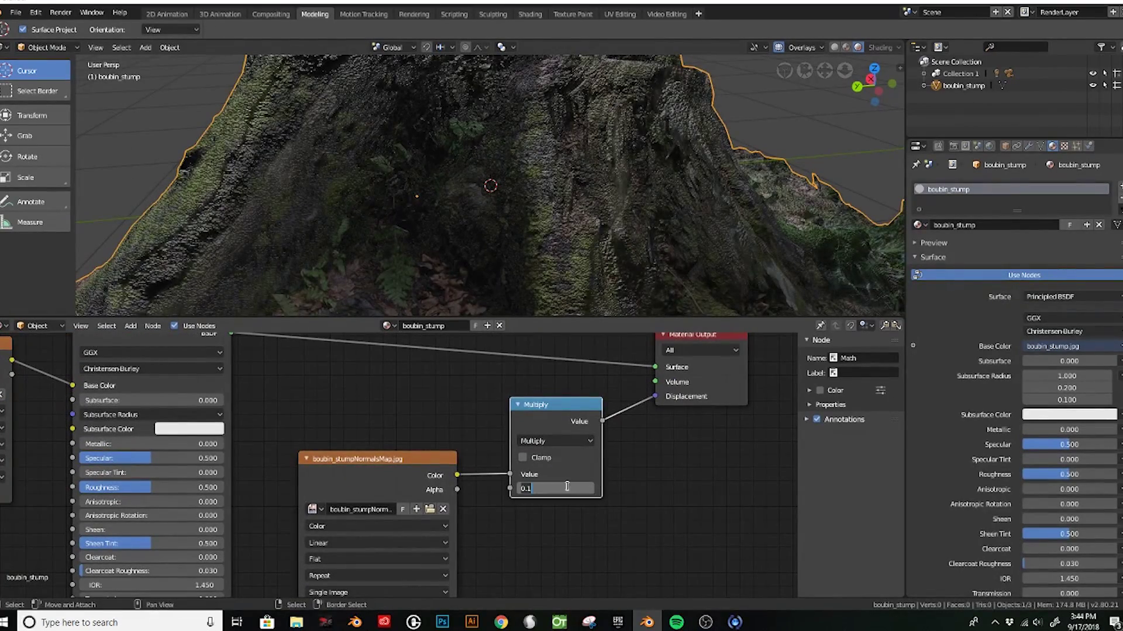
{"action": "type", "text": "0.03"}
{"action": "key", "text": "Return"}
Enlarge the 3D view and orbit out to inspect the displaced stump.
{"action": "middle_click_drag", "start_coordinate": [466, 157], "coordinate": [663, 233]}
{"action": "scroll", "coordinate": [663, 233], "scroll_direction": "down", "scroll_amount": 3}
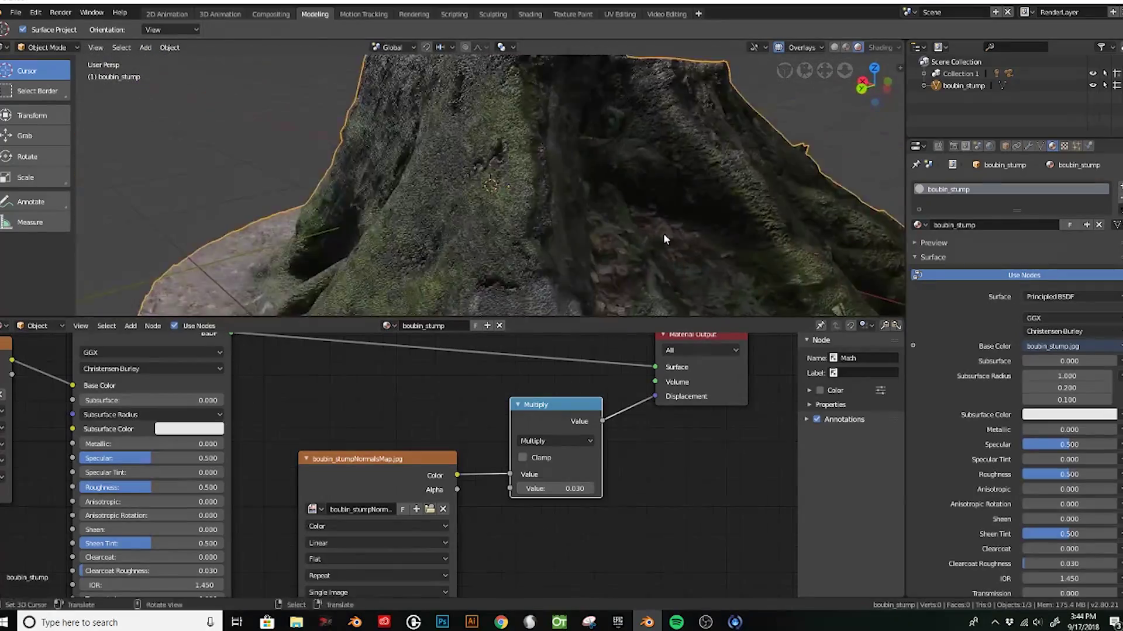
{"action": "scroll", "coordinate": [552, 186], "scroll_direction": "up", "scroll_amount": 5}
{"action": "middle_click_drag", "start_coordinate": [86, 462], "coordinate": [287, 479]}
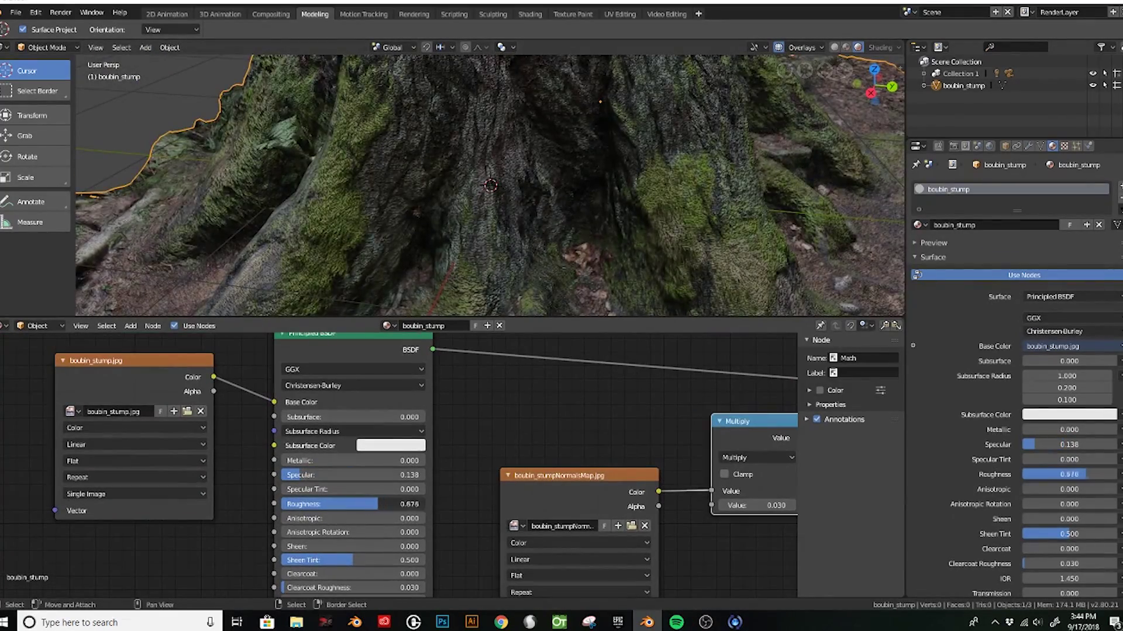
{"action": "middle_click_drag", "start_coordinate": [409, 269], "coordinate": [429, 219]}
{"action": "scroll", "coordinate": [531, 196], "scroll_direction": "down", "scroll_amount": 5}
{"action": "middle_click_drag", "start_coordinate": [528, 198], "coordinate": [538, 315]}
{"action": "left_click_drag", "start_coordinate": [538, 318], "coordinate": [544, 422]}
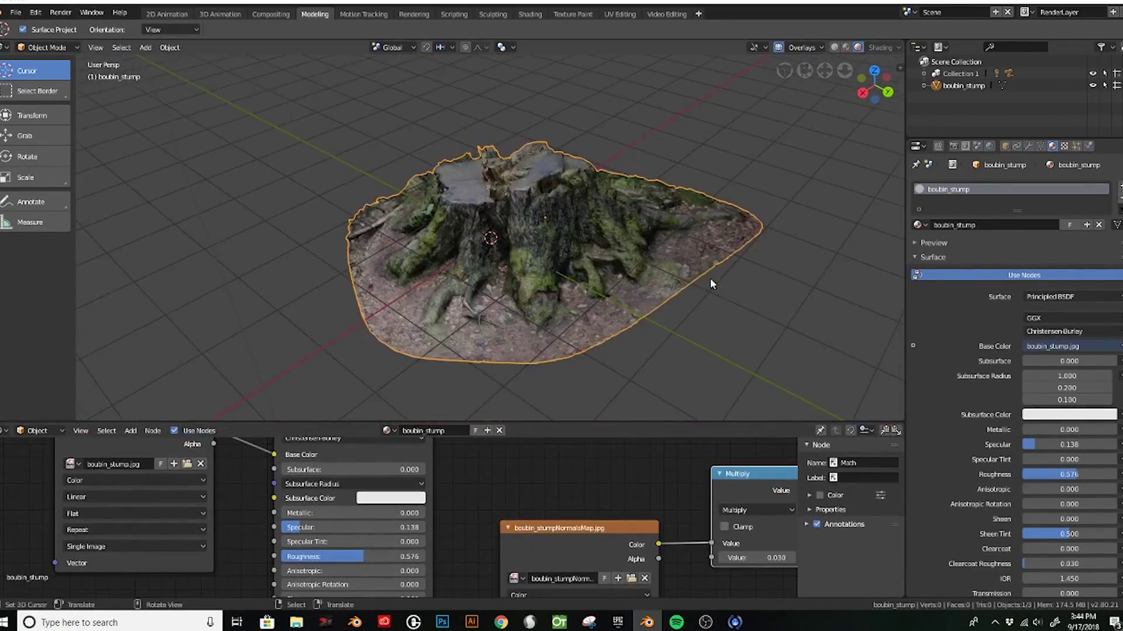
{"action": "scroll", "coordinate": [710, 278], "scroll_direction": "up", "scroll_amount": 5}
{"action": "middle_click_drag", "start_coordinate": [710, 278], "coordinate": [667, 211]}
Turn on screen space reflections and volumetrics in the render settings.
{"action": "left_click", "coordinate": [951, 146]}
{"action": "scroll", "coordinate": [928, 308], "scroll_direction": "down", "scroll_amount": 3}
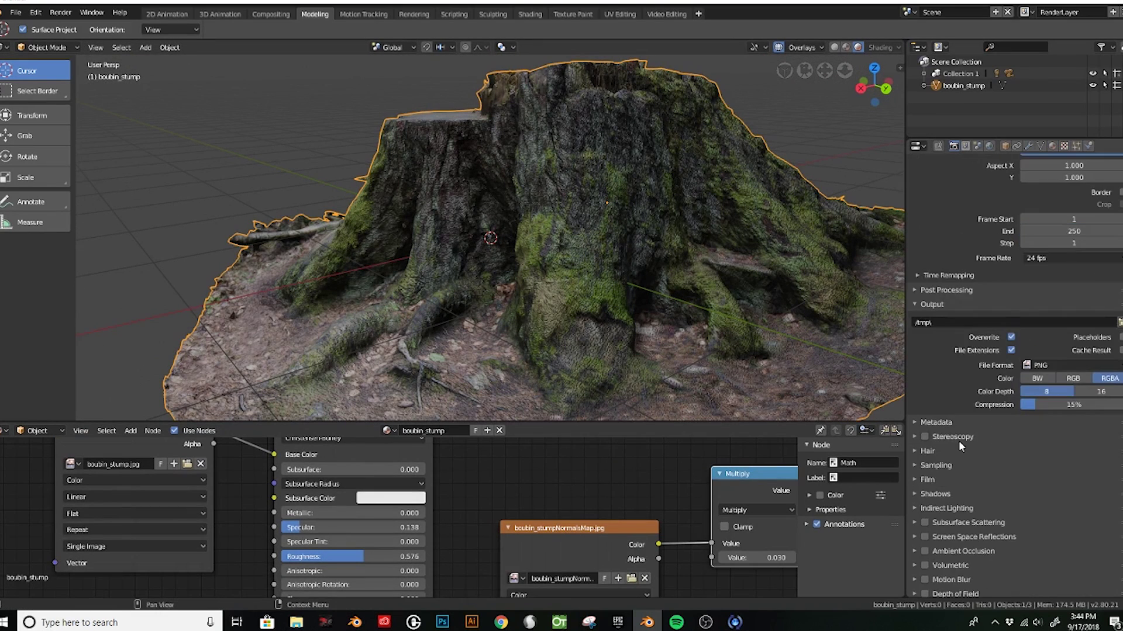
{"action": "scroll", "coordinate": [959, 440], "scroll_direction": "down", "scroll_amount": 2}
{"action": "left_click", "coordinate": [924, 504]}
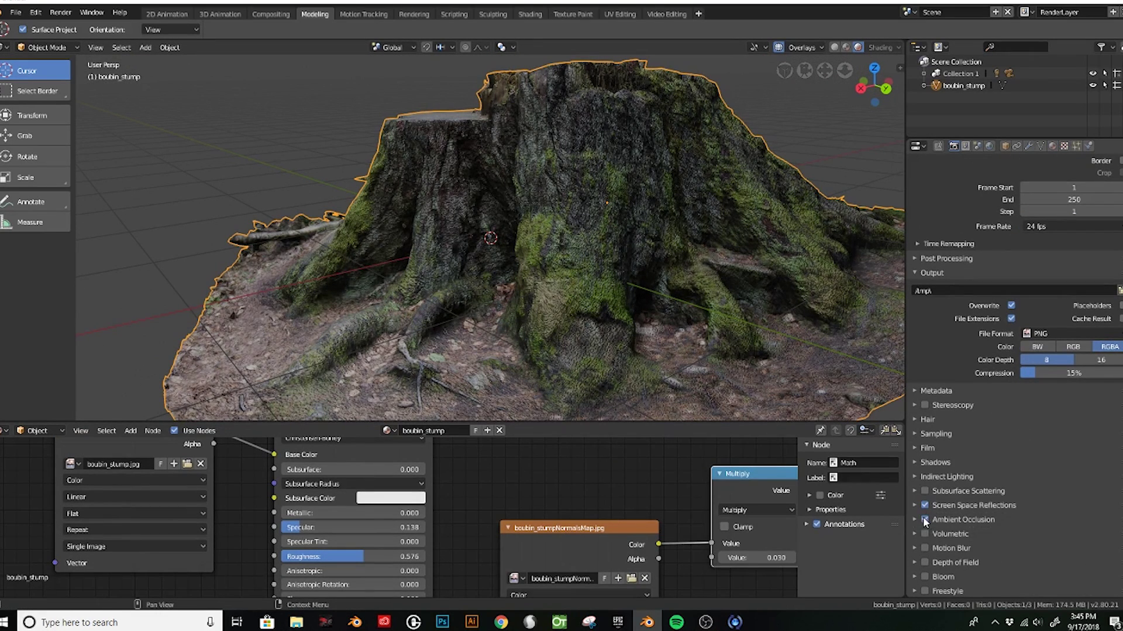
{"action": "left_click", "coordinate": [924, 534]}
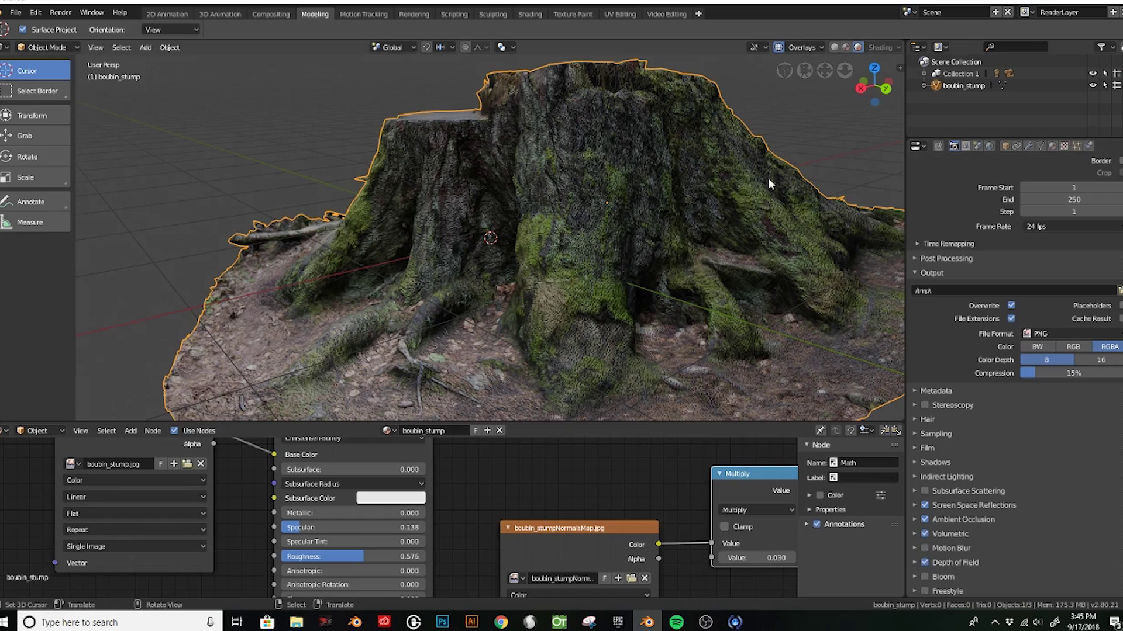
{"action": "scroll", "coordinate": [767, 177], "scroll_direction": "down", "scroll_amount": 3}
Set the world to an environment texture using mossy_forest_8k.hdr.
{"action": "left_click", "coordinate": [989, 146]}
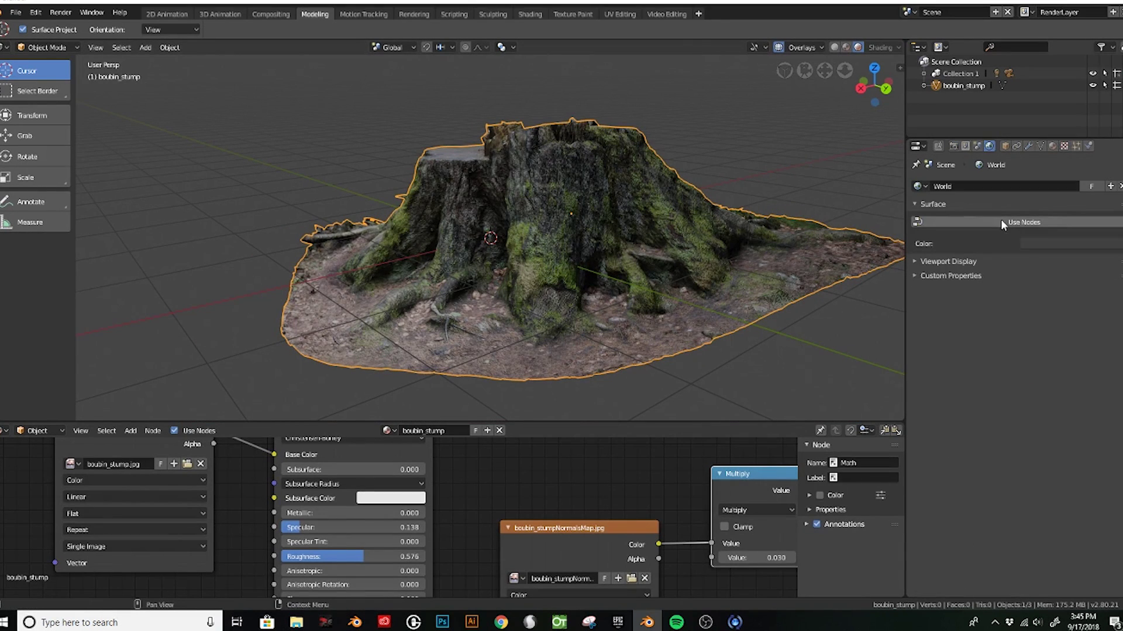
{"action": "left_click", "coordinate": [998, 222]}
{"action": "left_click", "coordinate": [1070, 265]}
{"action": "left_click", "coordinate": [923, 132]}
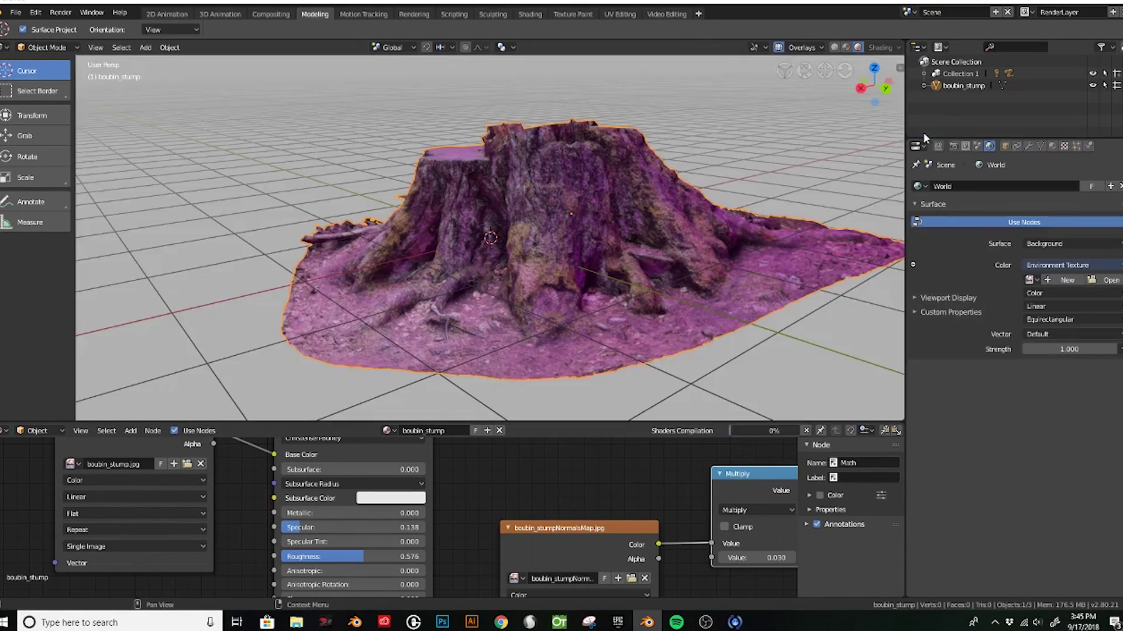
{"action": "scroll", "coordinate": [405, 513], "scroll_direction": "down", "scroll_amount": 3}
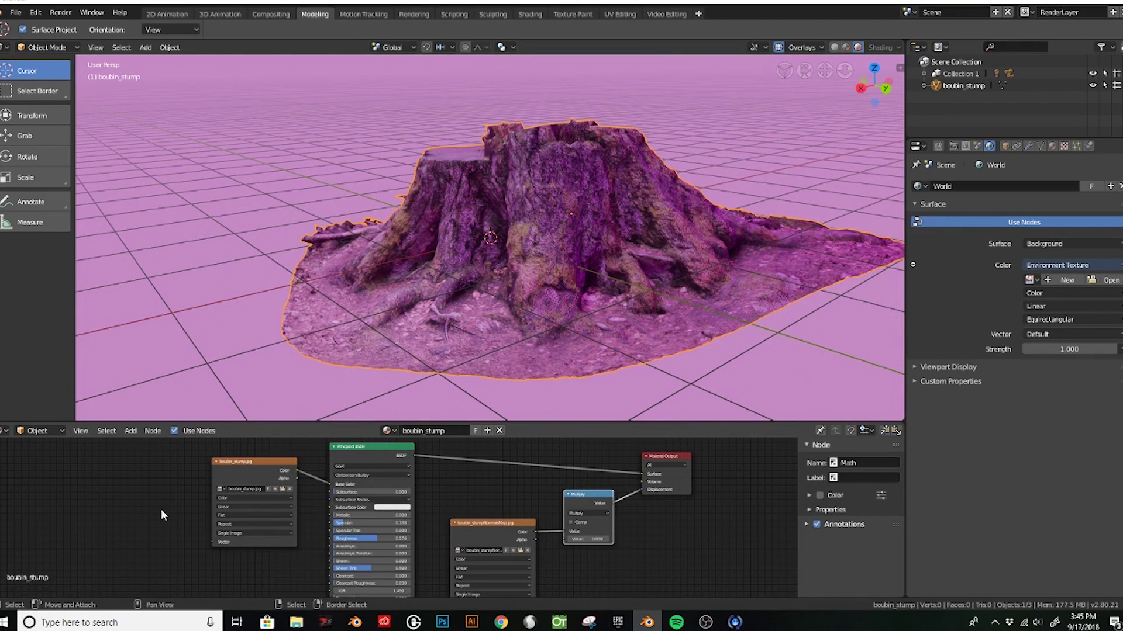
{"action": "left_click_drag", "start_coordinate": [309, 422], "coordinate": [310, 412]}
{"action": "left_click", "coordinate": [1109, 283]}
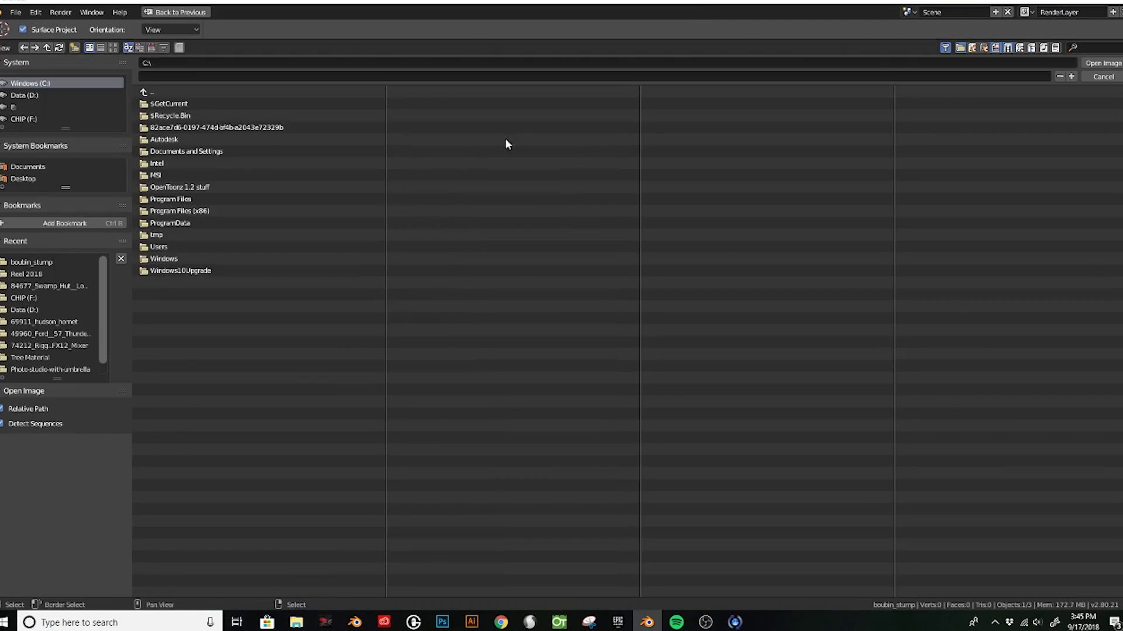
{"action": "left_click", "coordinate": [1105, 63]}
Delete the default camera and light from the scene.
{"action": "middle_click_drag", "start_coordinate": [760, 263], "coordinate": [657, 271]}
{"action": "scroll", "coordinate": [710, 273], "scroll_direction": "up", "scroll_amount": 5}
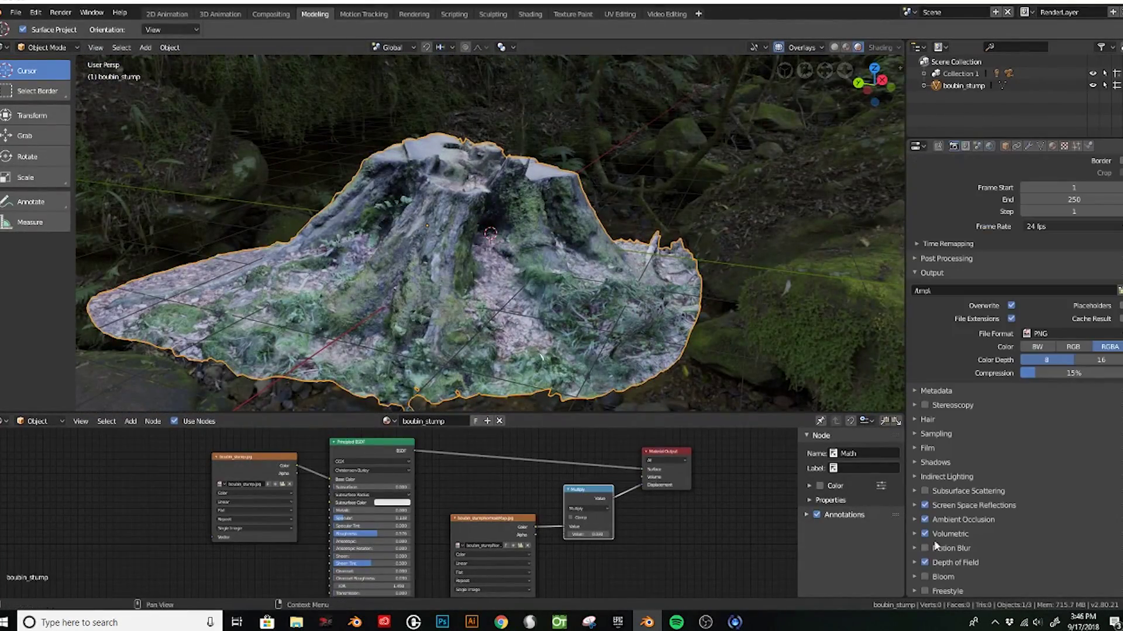
{"action": "middle_click_drag", "start_coordinate": [641, 331], "coordinate": [435, 298]}
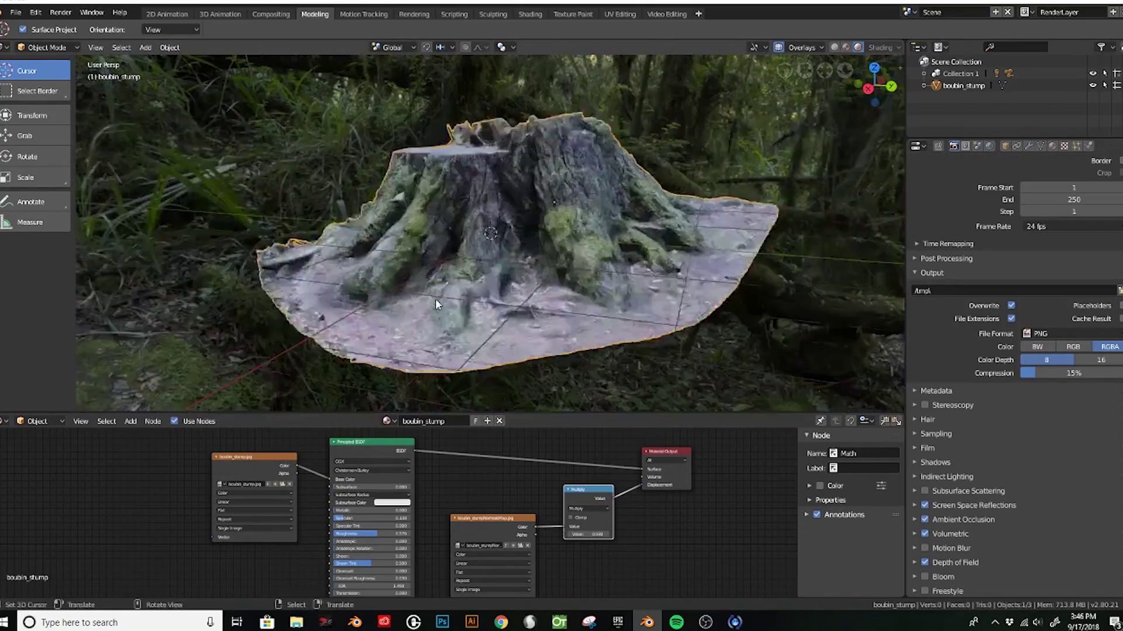
{"action": "scroll", "coordinate": [581, 284], "scroll_direction": "down", "scroll_amount": 3}
{"action": "middle_click_drag", "start_coordinate": [582, 284], "coordinate": [616, 273]}
{"action": "scroll", "coordinate": [616, 274], "scroll_direction": "down", "scroll_amount": 3}
{"action": "left_click", "coordinate": [346, 87]}
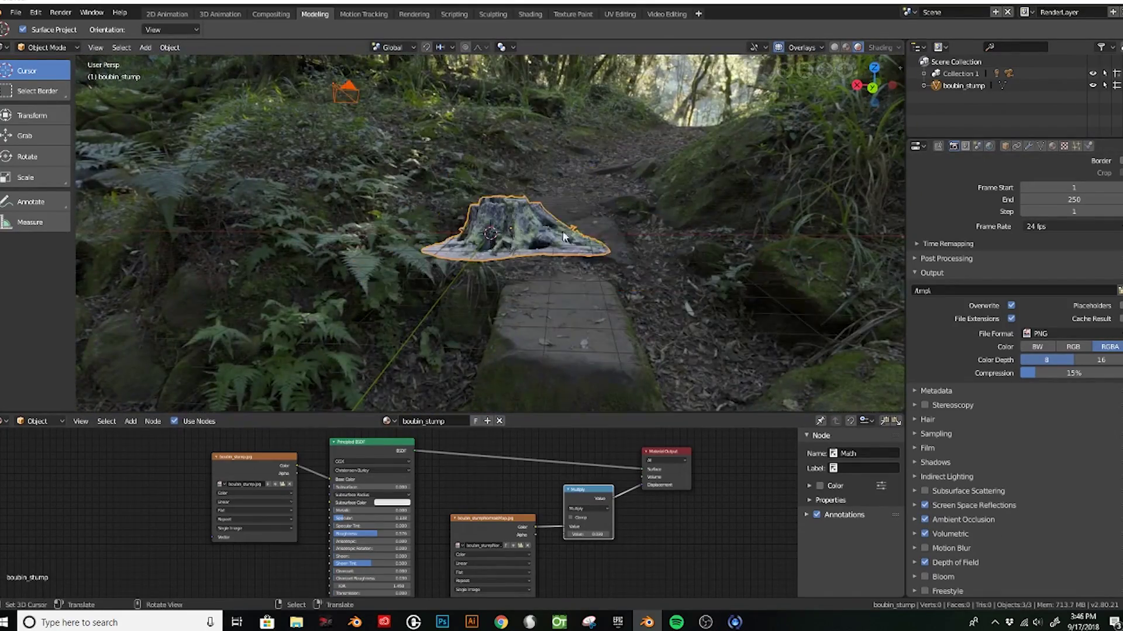
{"action": "key", "text": "x"}
{"action": "left_click", "coordinate": [383, 125]}
{"action": "key", "text": "Delete"}
{"action": "scroll", "coordinate": [549, 293], "scroll_direction": "up", "scroll_amount": 5}
{"action": "mouse_move", "coordinate": [548, 293]}
{"action": "middle_mouse_down"}
{"action": "mouse_move", "coordinate": [517, 265]}
{"action": "mouse_move", "coordinate": [397, 257]}
{"action": "mouse_move", "coordinate": [538, 235]}
{"action": "middle_mouse_up"}
{"action": "key", "text": "shift+a"}
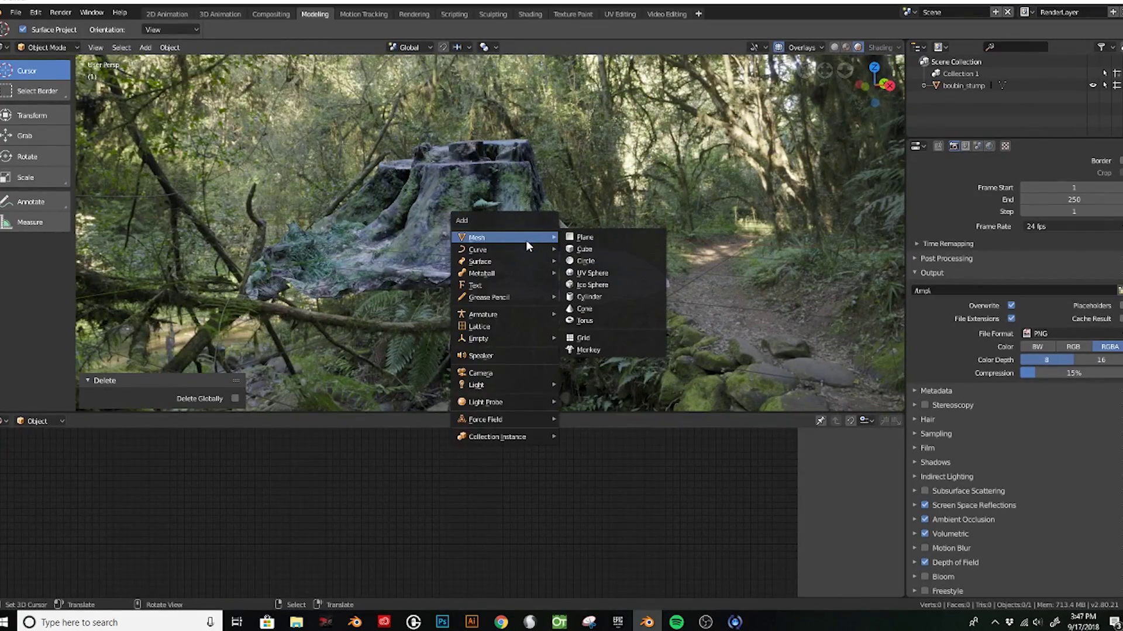
Add a new camera and make it the active camera view.
{"action": "left_click", "coordinate": [491, 391]}
{"action": "middle_click_drag", "start_coordinate": [515, 272], "coordinate": [479, 257]}
{"action": "left_click", "coordinate": [96, 47]}
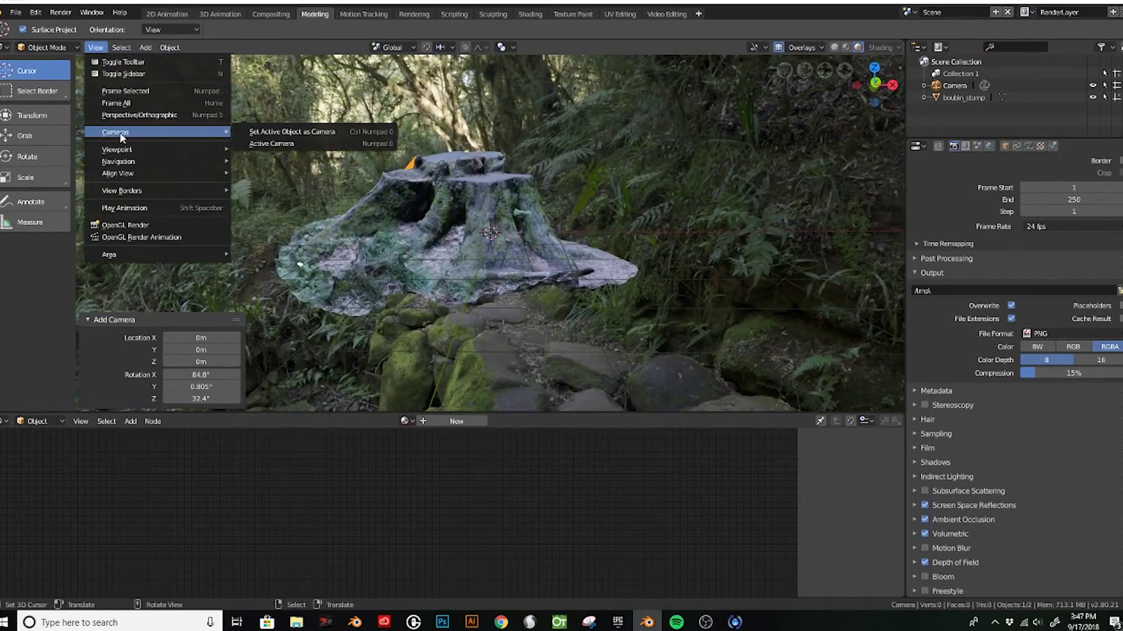
{"action": "left_click", "coordinate": [271, 144]}
{"action": "scroll", "coordinate": [490, 191], "scroll_direction": "down", "scroll_amount": 1}
{"action": "scroll", "coordinate": [605, 264], "scroll_direction": "down", "scroll_amount": 2}
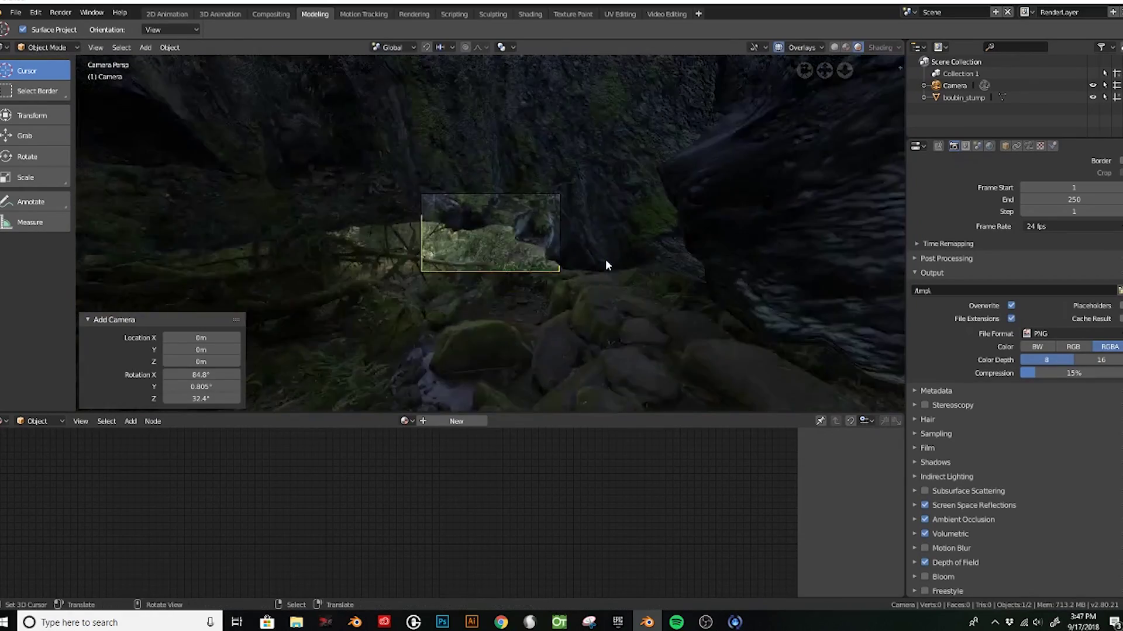
{"action": "scroll", "coordinate": [605, 265], "scroll_direction": "up", "scroll_amount": 3}
Raise the camera 1.49 m, move it 3.7 m along Y, and turn it around Z.
{"action": "key", "text": "g"}
{"action": "key", "text": "z"}
{"action": "key", "text": "Return"}
{"action": "key", "text": "g"}
{"action": "key", "text": "y"}
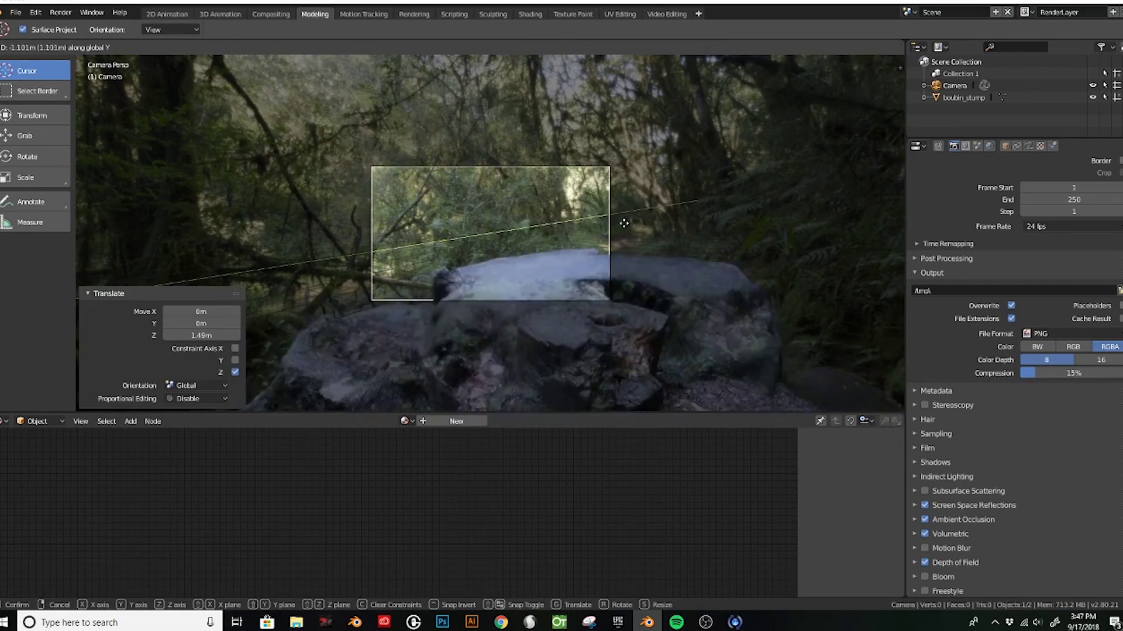
{"action": "left_click_drag", "start_coordinate": [624, 223], "coordinate": [514, 245]}
{"action": "key", "text": "z"}
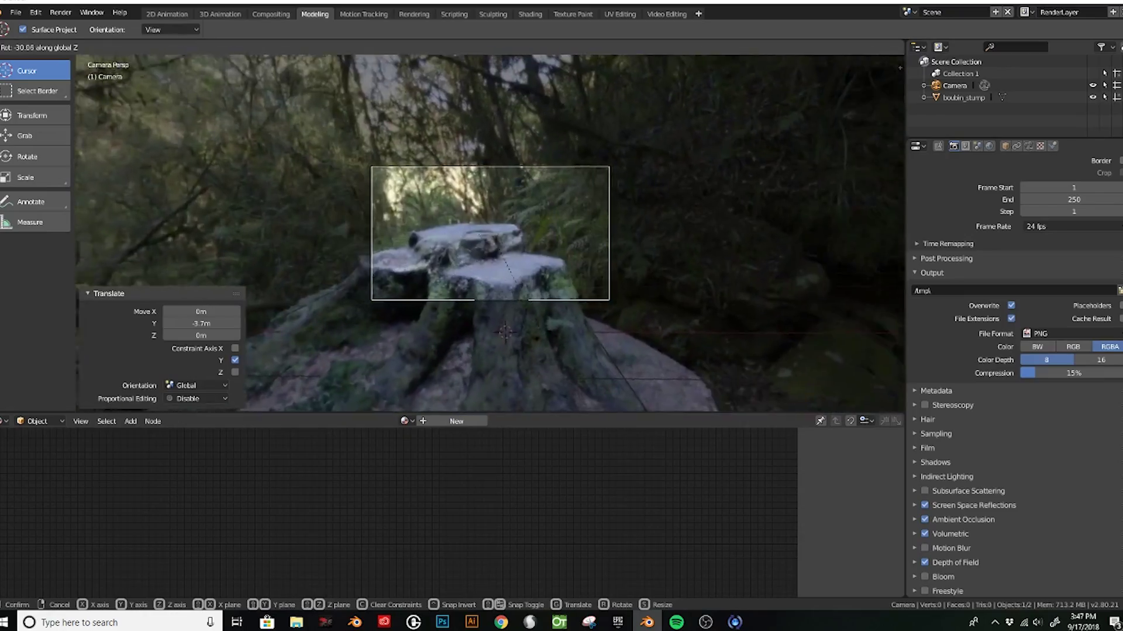
{"action": "left_click", "coordinate": [646, 263]}
Reposition the camera closer so it frames the stump's mossy base.
{"action": "key", "text": "g"}
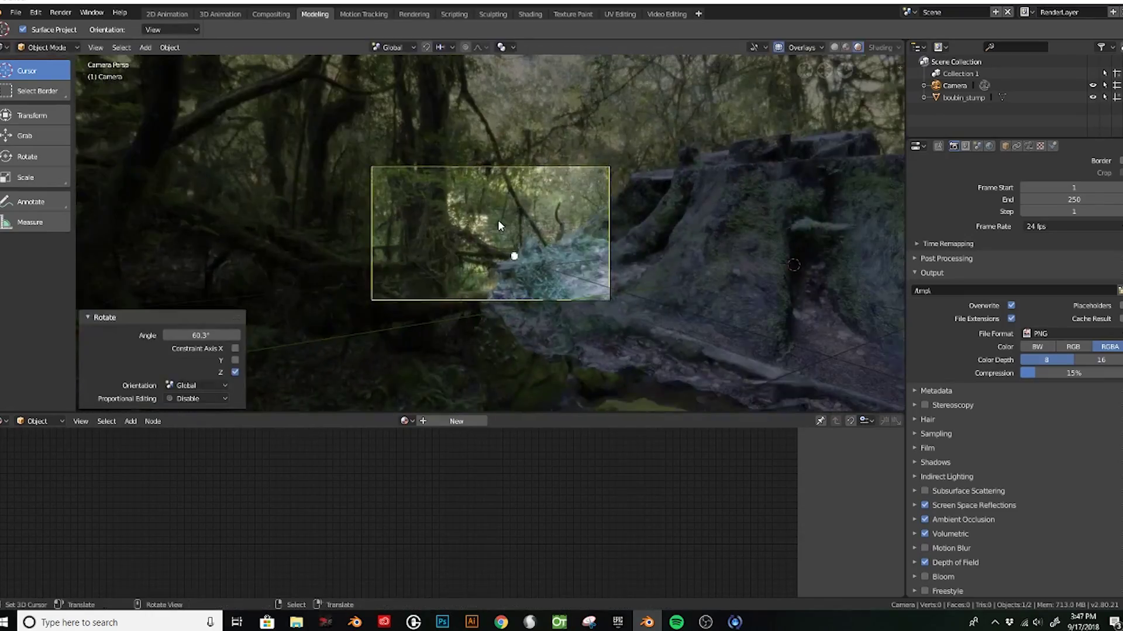
{"action": "left_click", "coordinate": [495, 220]}
{"action": "key", "text": "g"}
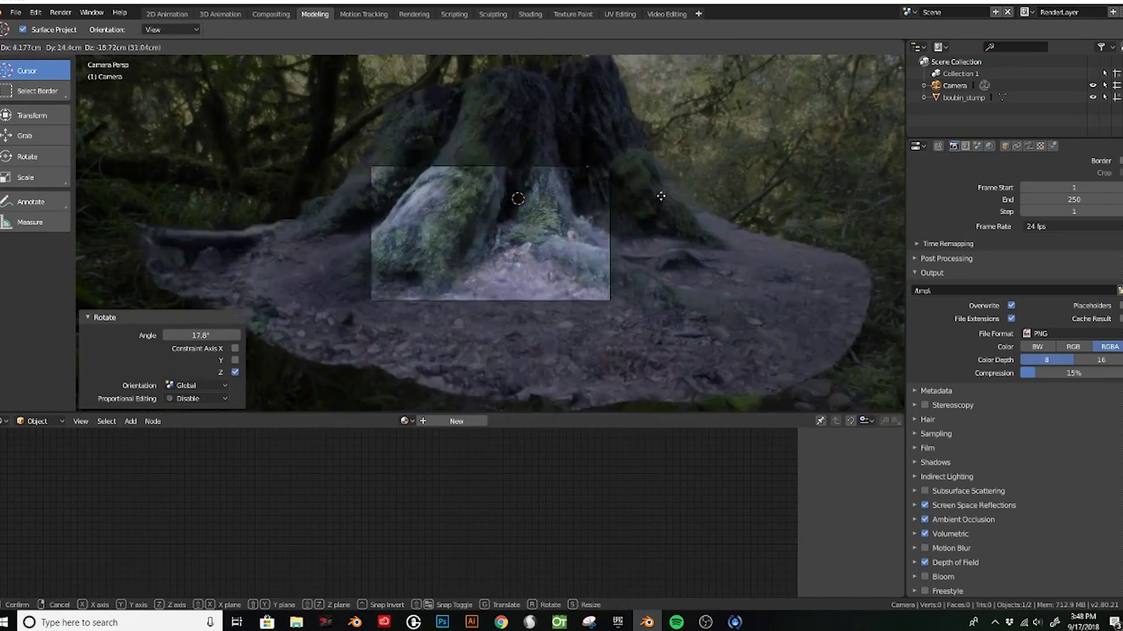
{"action": "left_click", "coordinate": [739, 219]}
{"action": "left_click", "coordinate": [695, 220]}
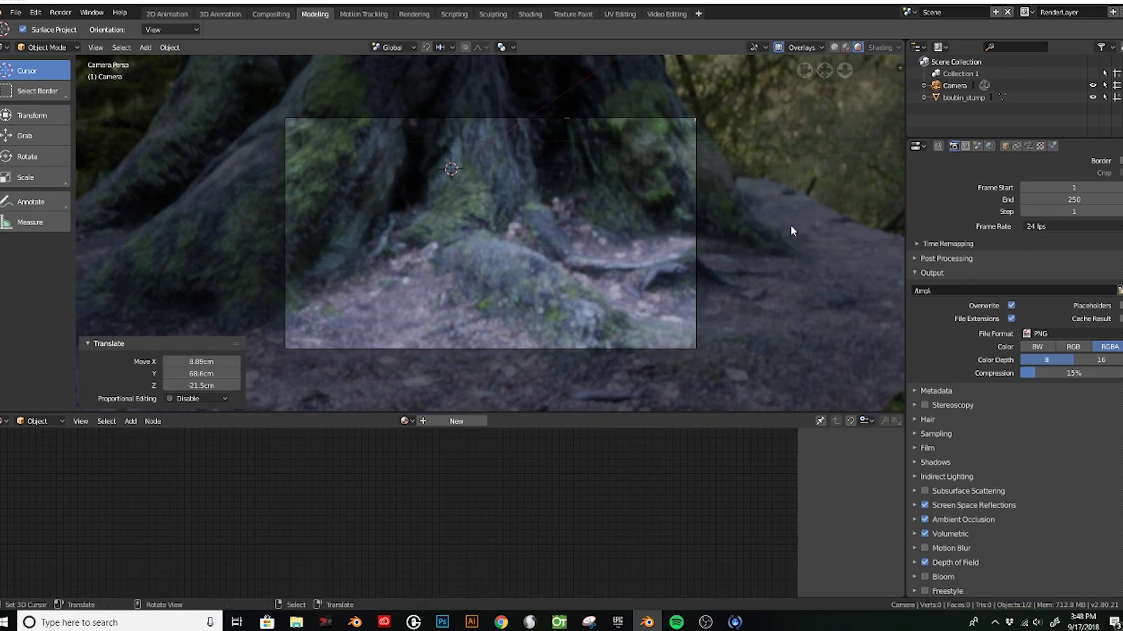
{"action": "scroll", "coordinate": [791, 225], "scroll_direction": "down", "scroll_amount": 2}
{"action": "left_click", "coordinate": [1031, 147]}
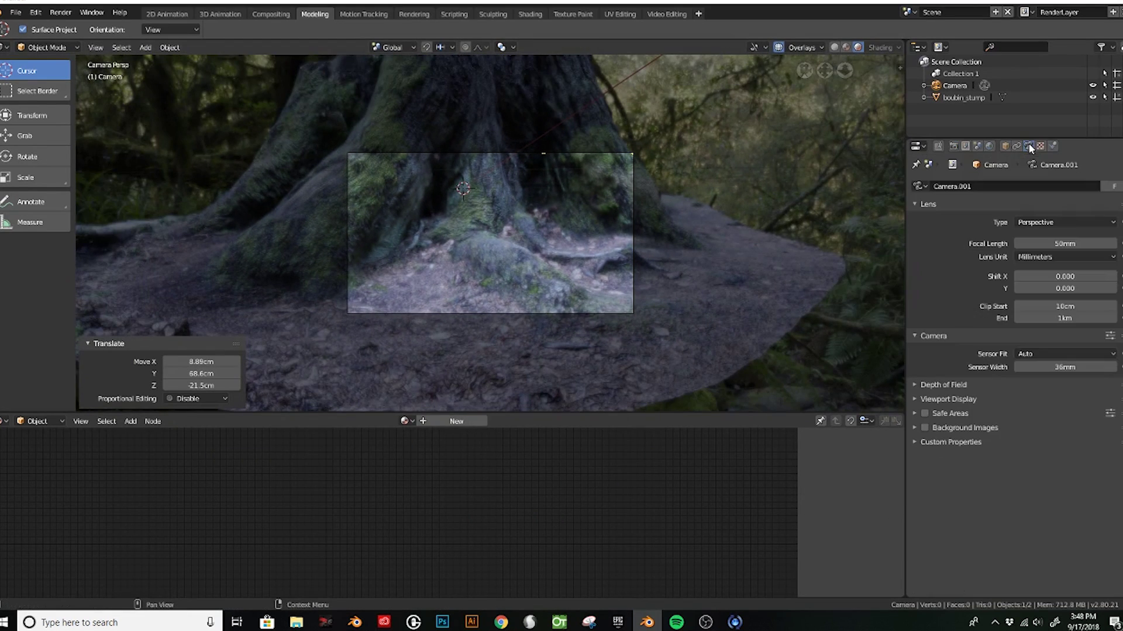
Enable depth of field with focus distance 2.2 m, f-stop 0.4 and ratio 1.18.
{"action": "left_click", "coordinate": [916, 385]}
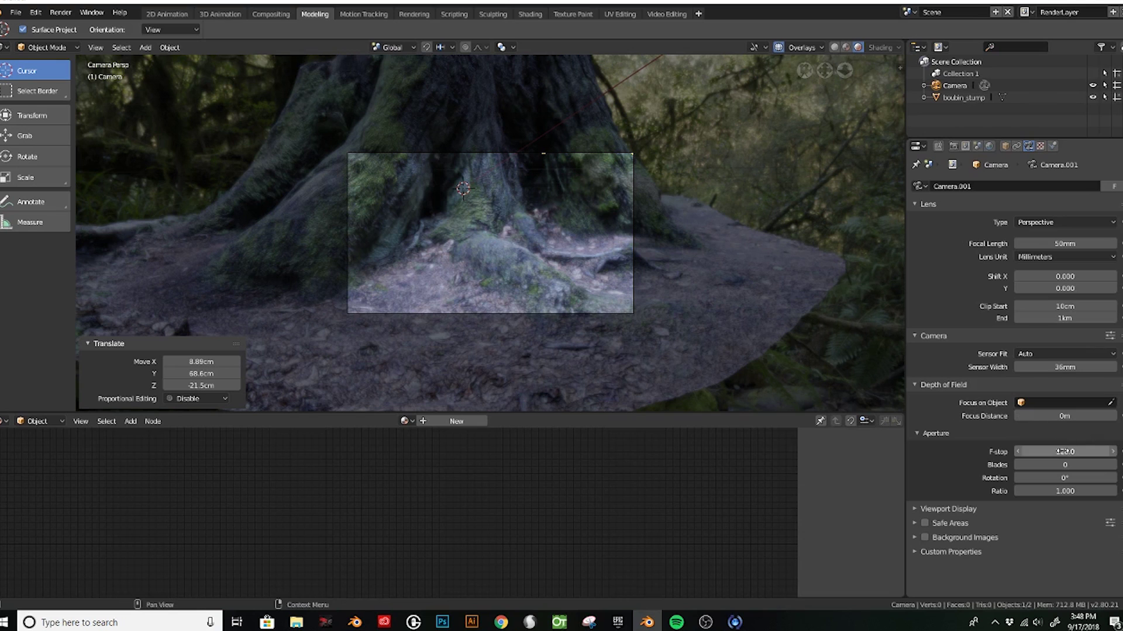
{"action": "left_click_drag", "start_coordinate": [1064, 451], "coordinate": [1029, 452]}
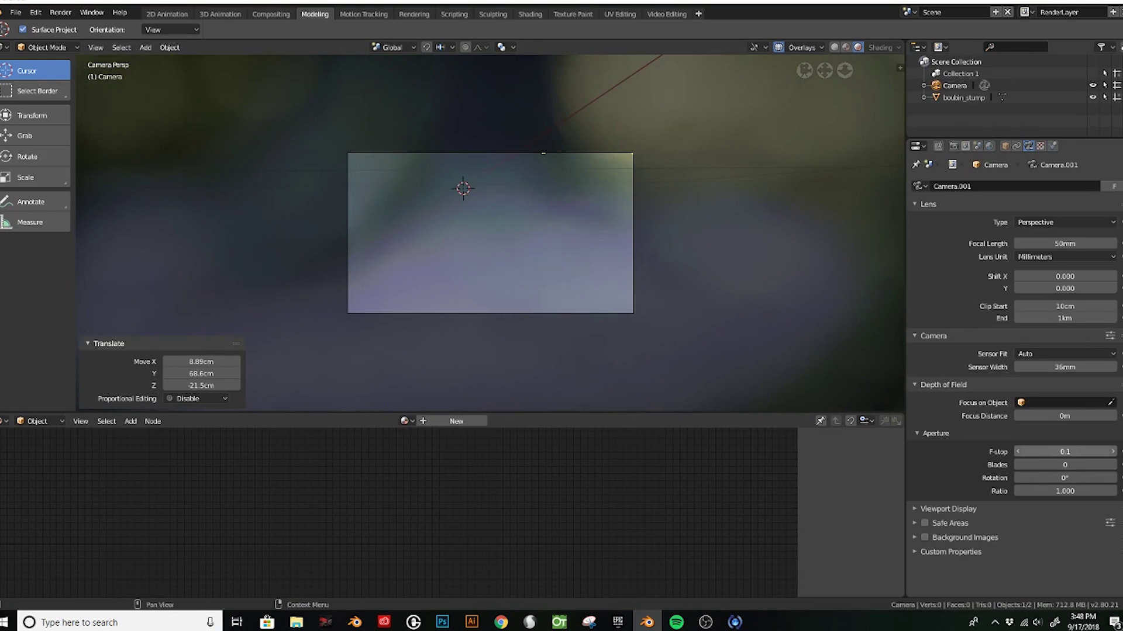
{"action": "left_click_drag", "start_coordinate": [1064, 491], "coordinate": [1099, 491]}
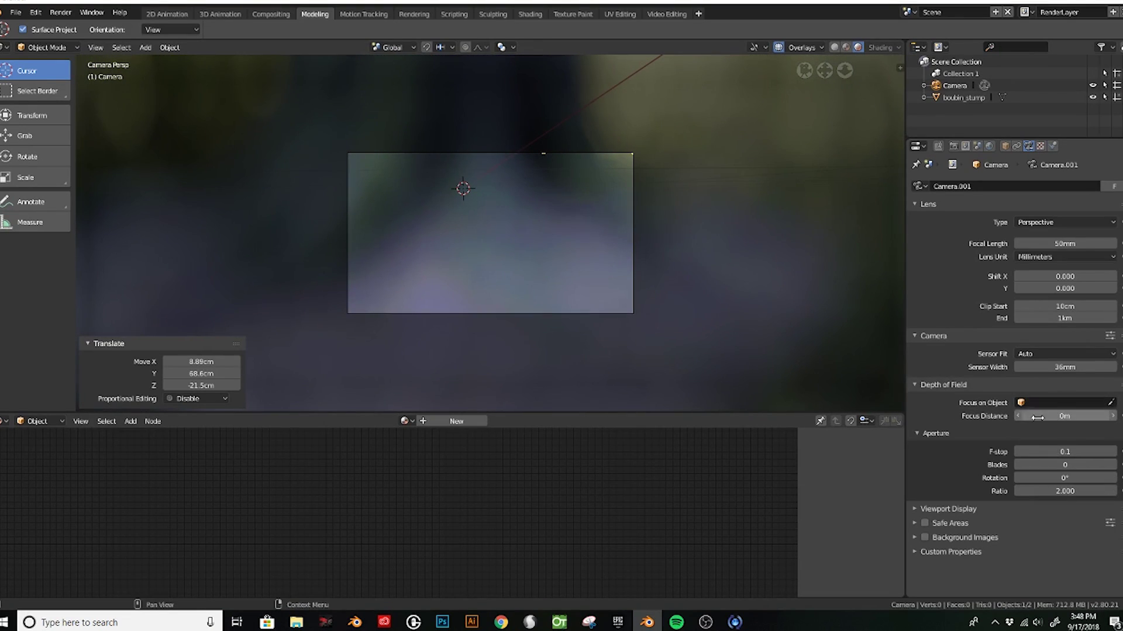
{"action": "left_click_drag", "start_coordinate": [1037, 417], "coordinate": [1070, 417]}
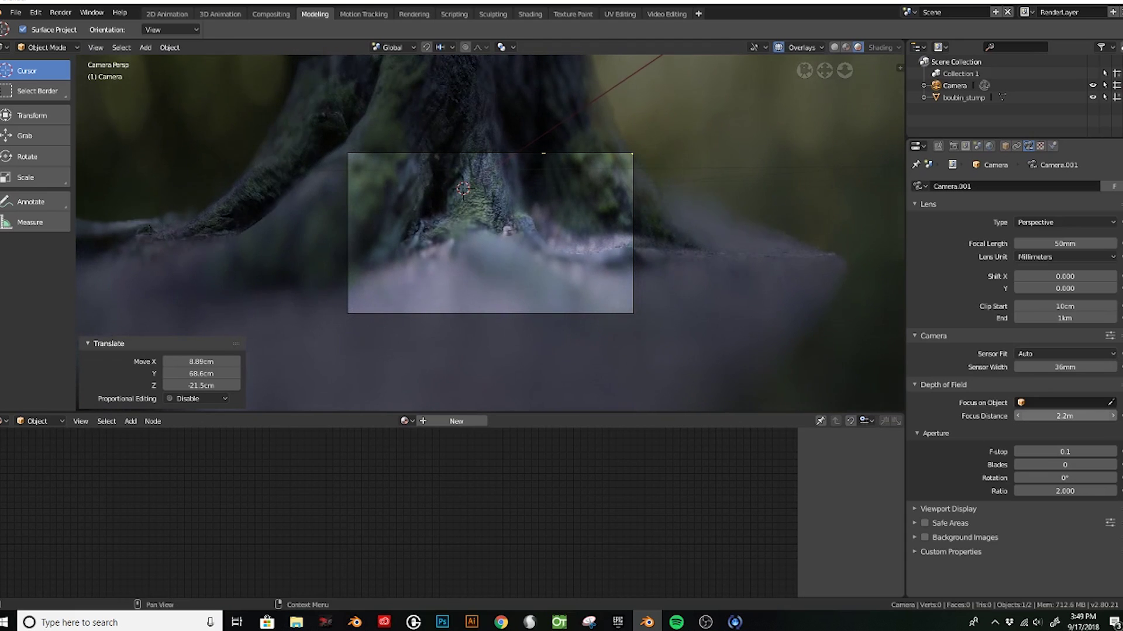
{"action": "left_click_drag", "start_coordinate": [1065, 491], "coordinate": [1082, 491]}
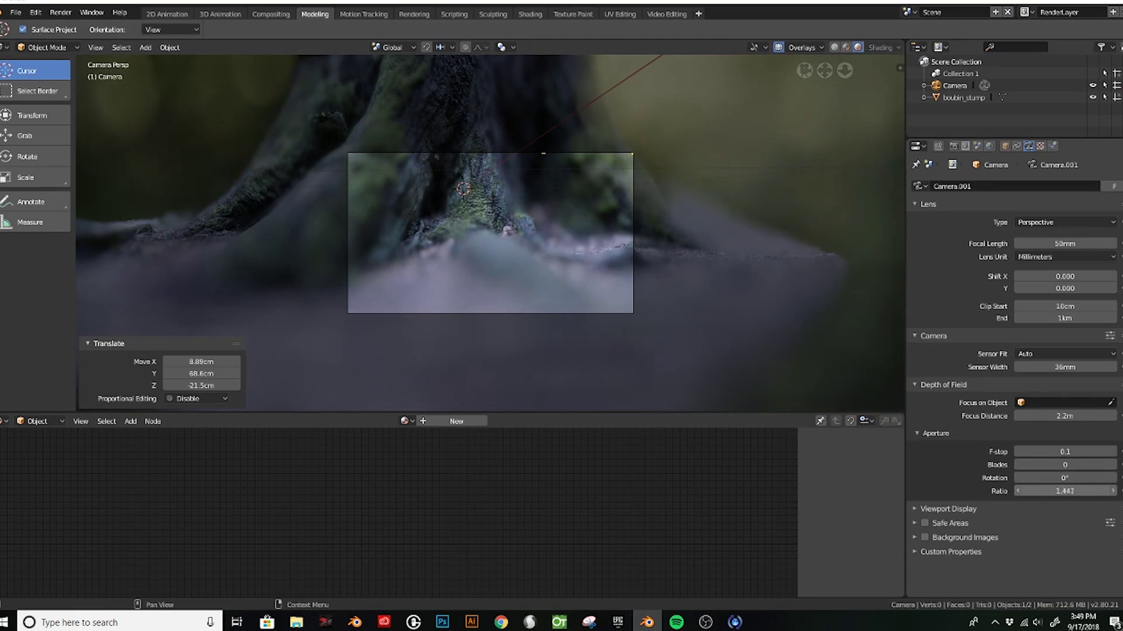
{"action": "left_click_drag", "start_coordinate": [1064, 451], "coordinate": [1076, 451]}
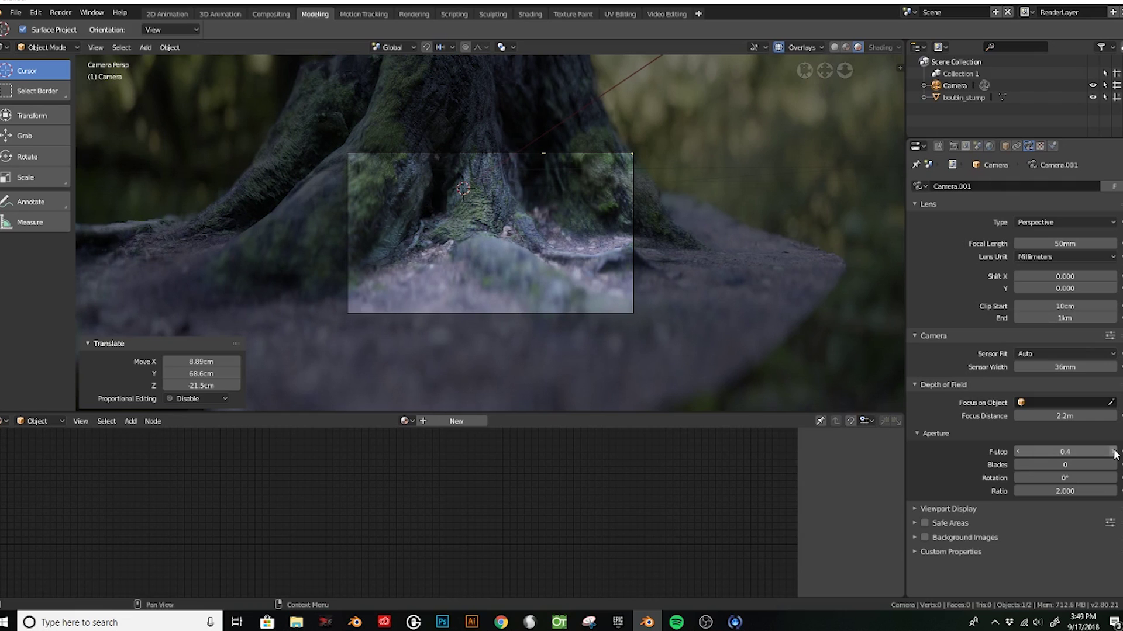
{"action": "left_click", "coordinate": [1017, 451]}
{"action": "scroll", "coordinate": [701, 340], "scroll_direction": "up", "scroll_amount": 3}
{"action": "left_click_drag", "start_coordinate": [1064, 491], "coordinate": [1049, 491]}
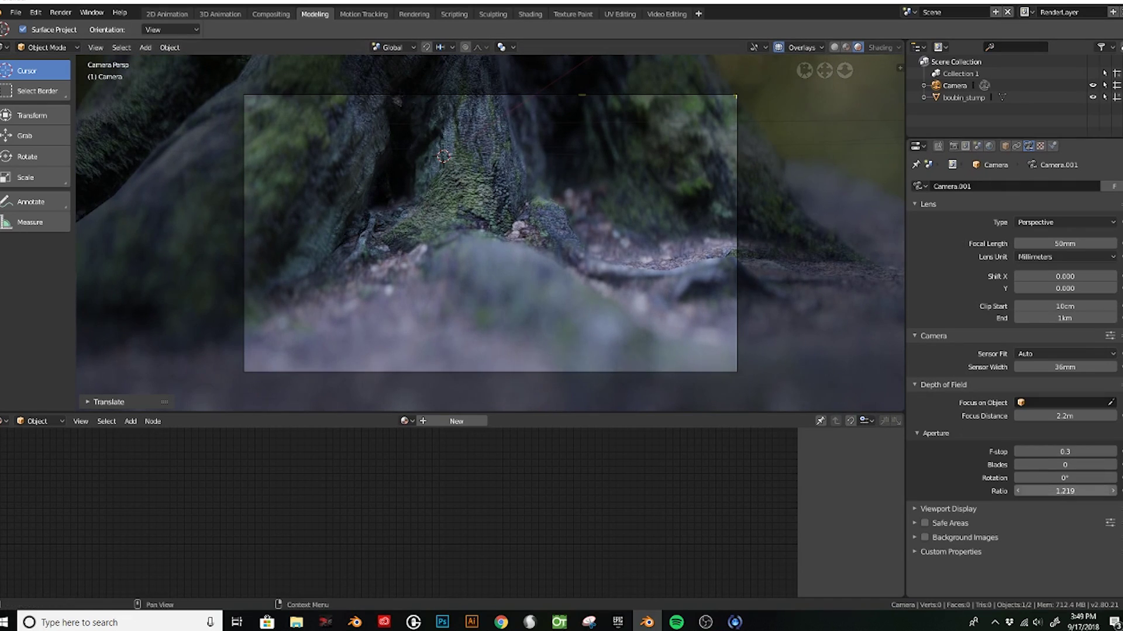
Nudge the camera along Y and X and tilt it on Y to reframe the roots, then save.
{"action": "right_click", "coordinate": [745, 254]}
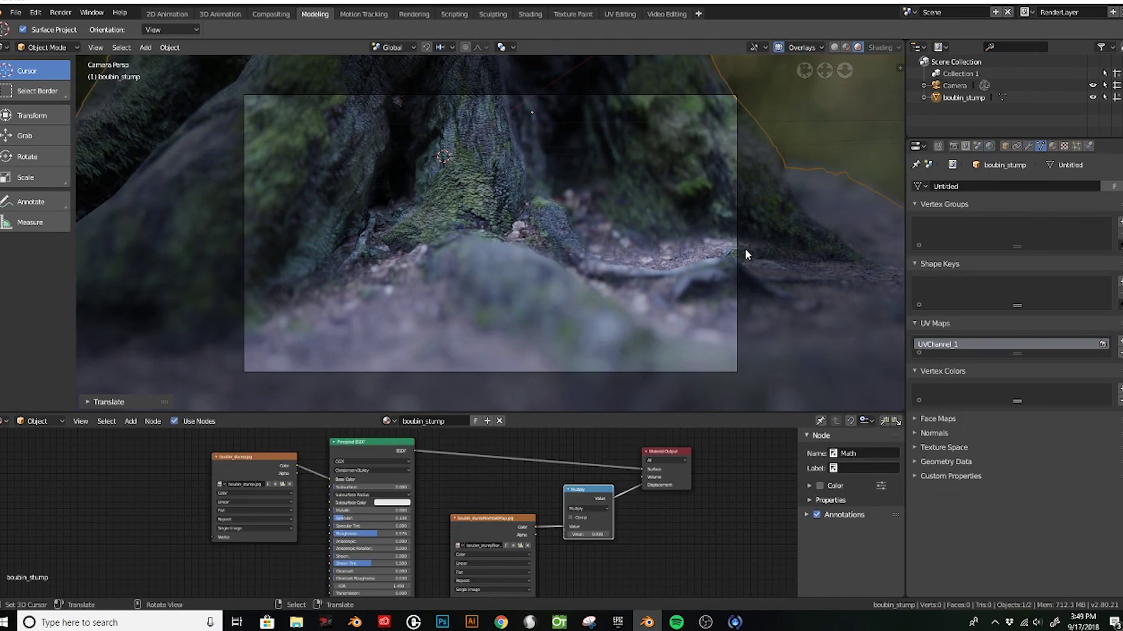
{"action": "right_click", "coordinate": [737, 367]}
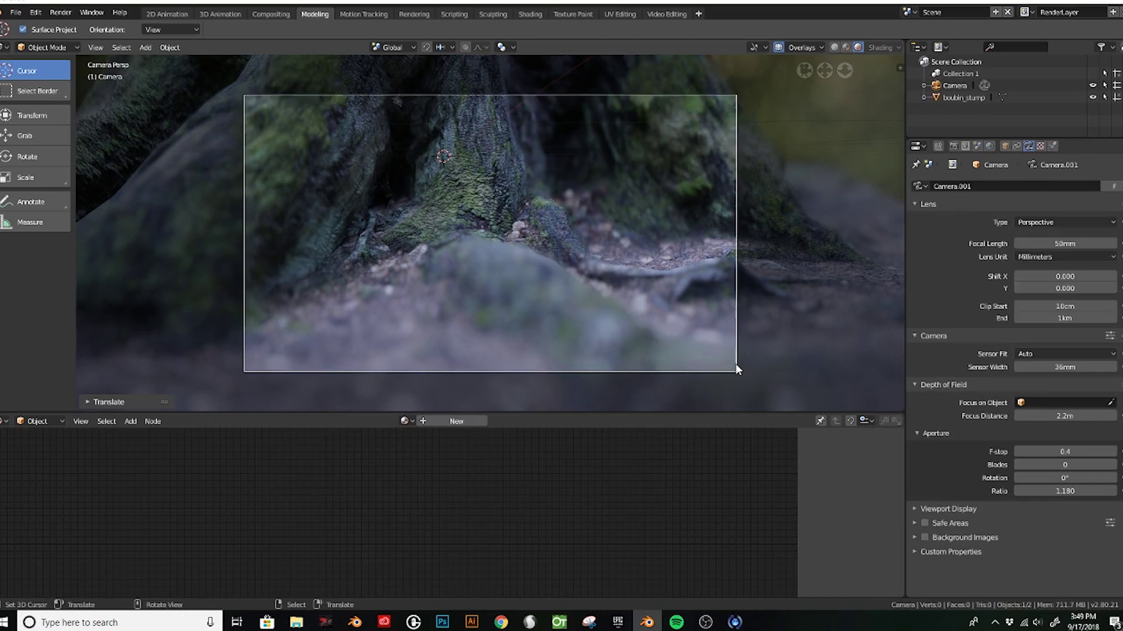
{"action": "key", "text": "g"}
{"action": "key", "text": "y"}
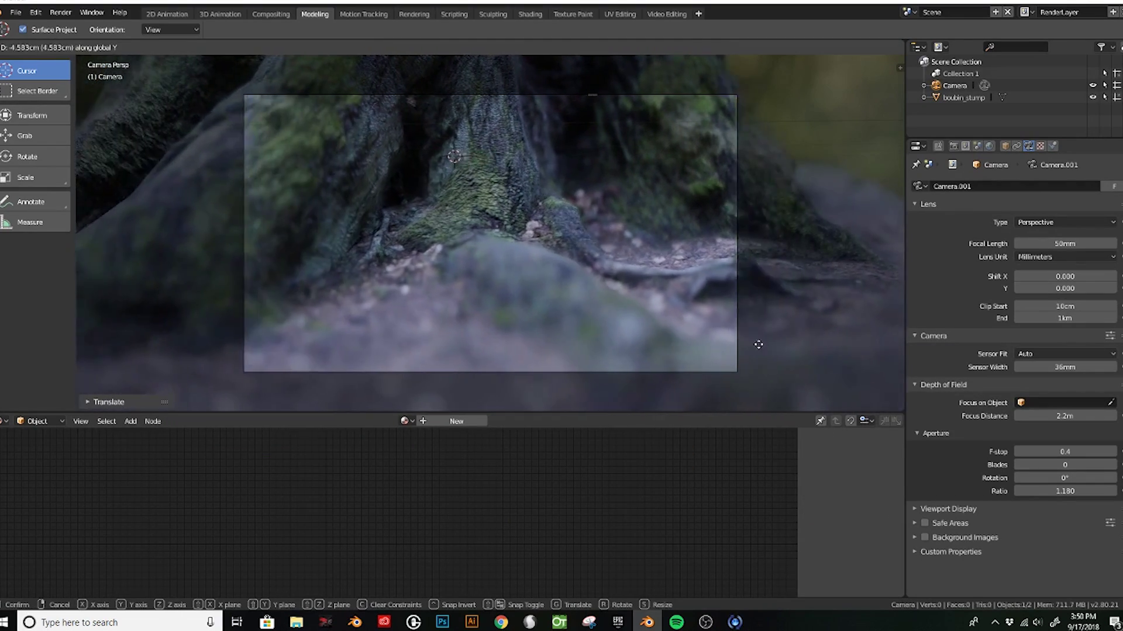
{"action": "key", "text": "x"}
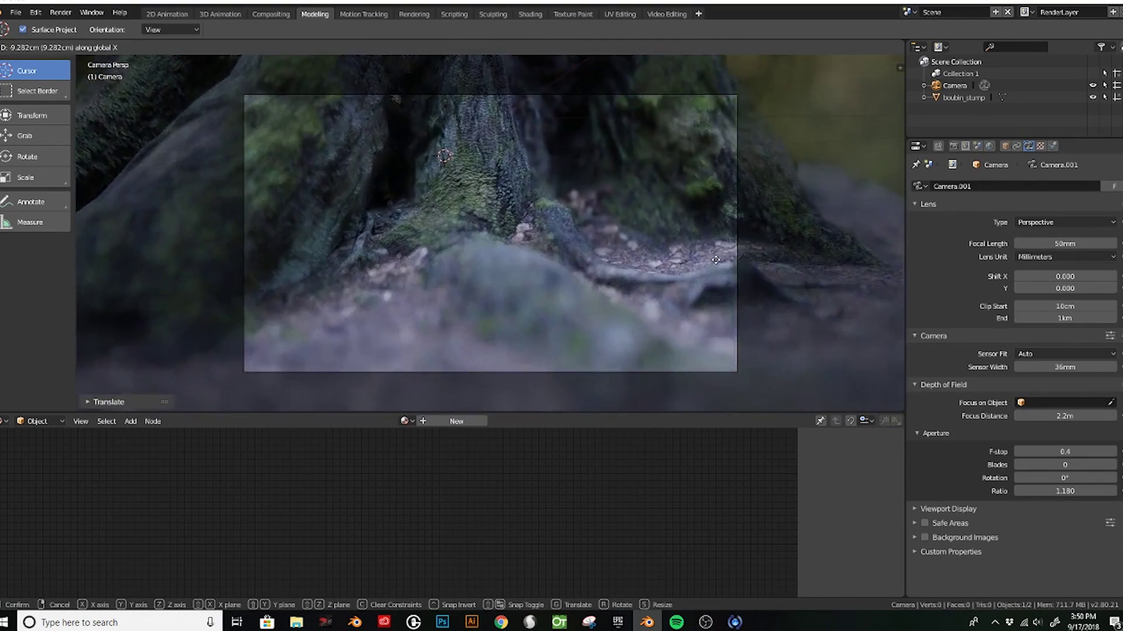
{"action": "key", "text": "r"}
{"action": "key", "text": "y"}
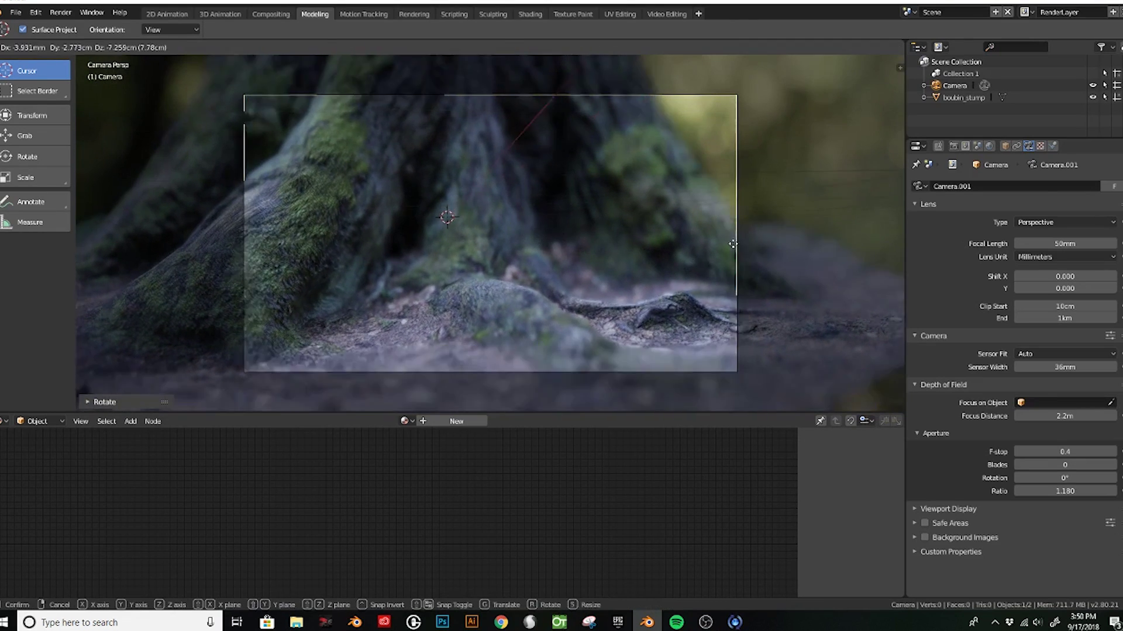
{"action": "left_click", "coordinate": [730, 250]}
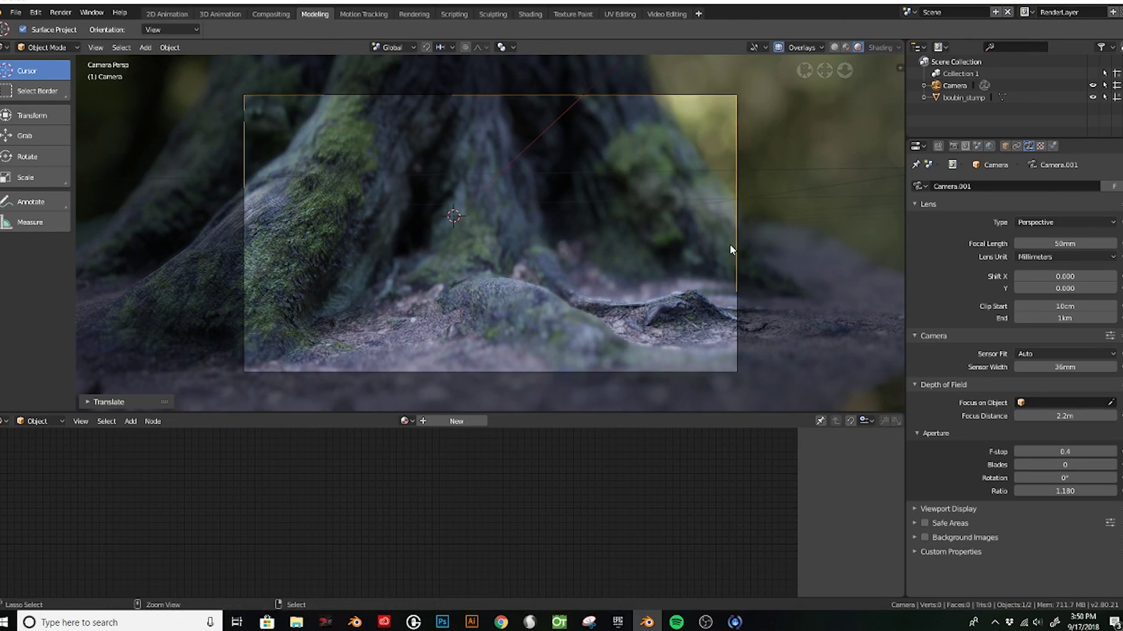
{"action": "key", "text": "ctrl+s"}
Save the scene to the D: drive as stump.blend.
{"action": "left_click", "coordinate": [35, 95]}
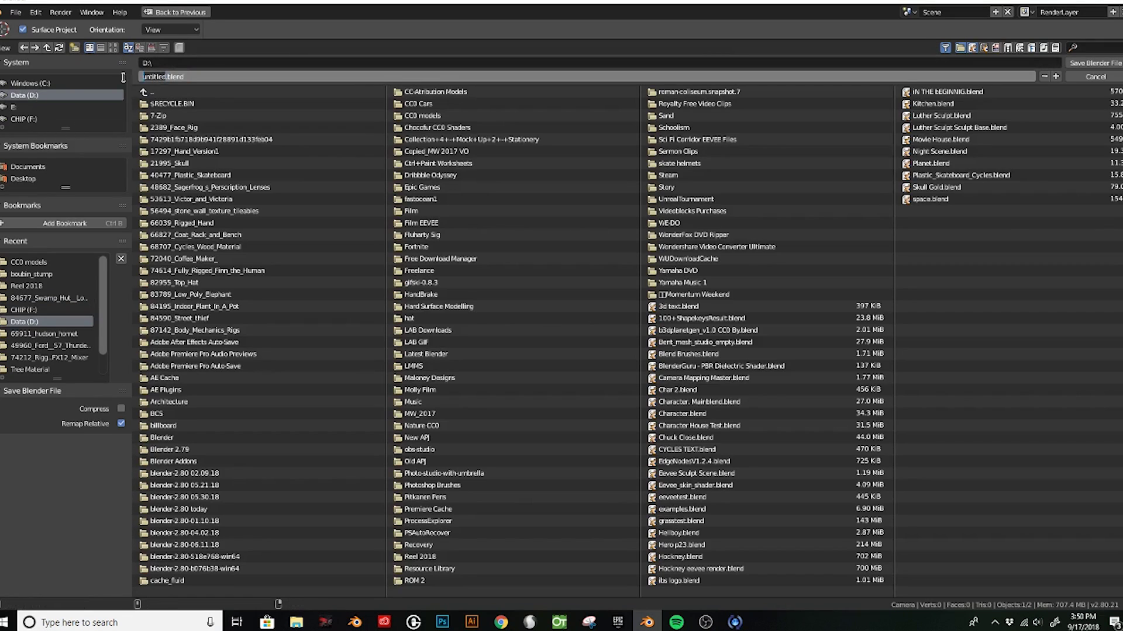
{"action": "left_click", "coordinate": [1092, 63]}
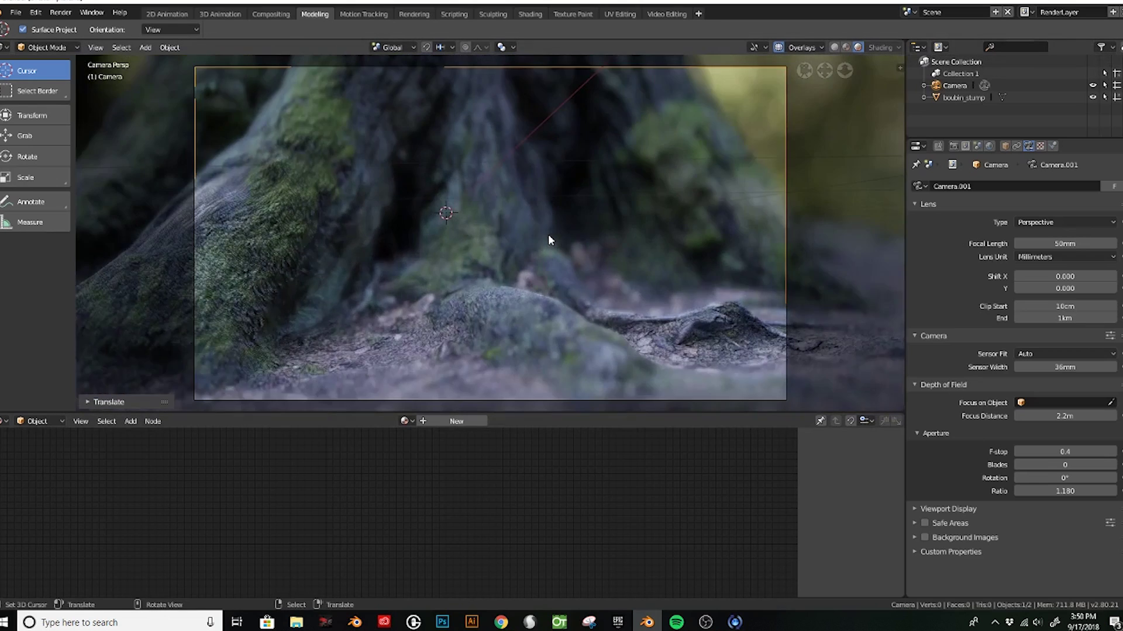
{"action": "scroll", "coordinate": [549, 236], "scroll_direction": "down", "scroll_amount": 2}
Set the World background Strength to 0.5.
{"action": "left_click", "coordinate": [988, 145]}
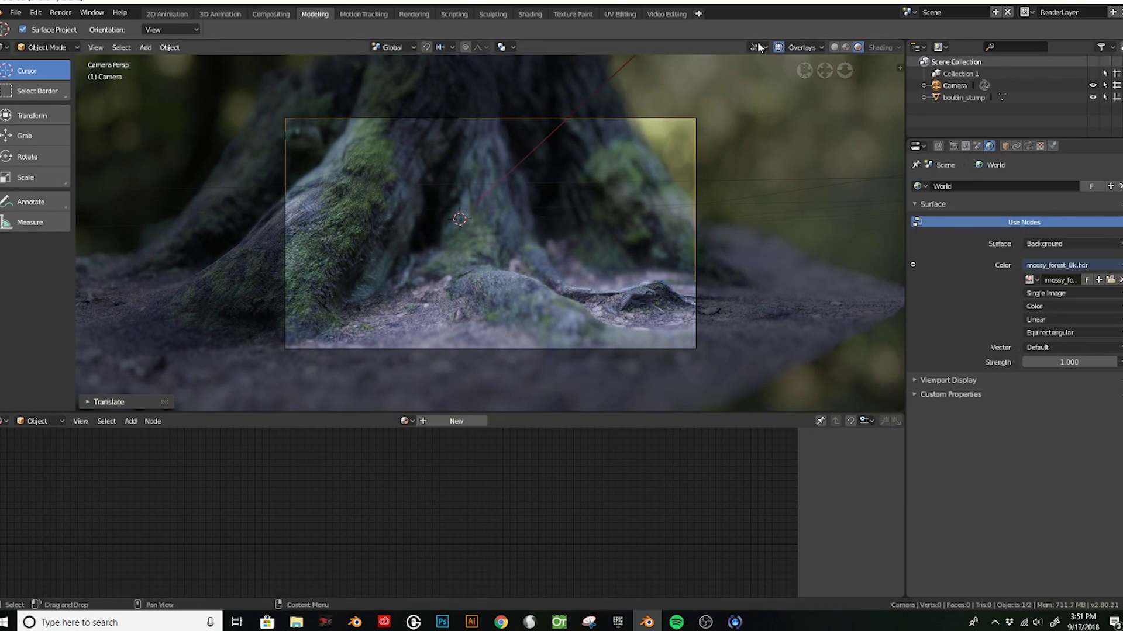
{"action": "left_click", "coordinate": [1069, 363]}
{"action": "type", "text": "0.5"}
{"action": "key", "text": "Return"}
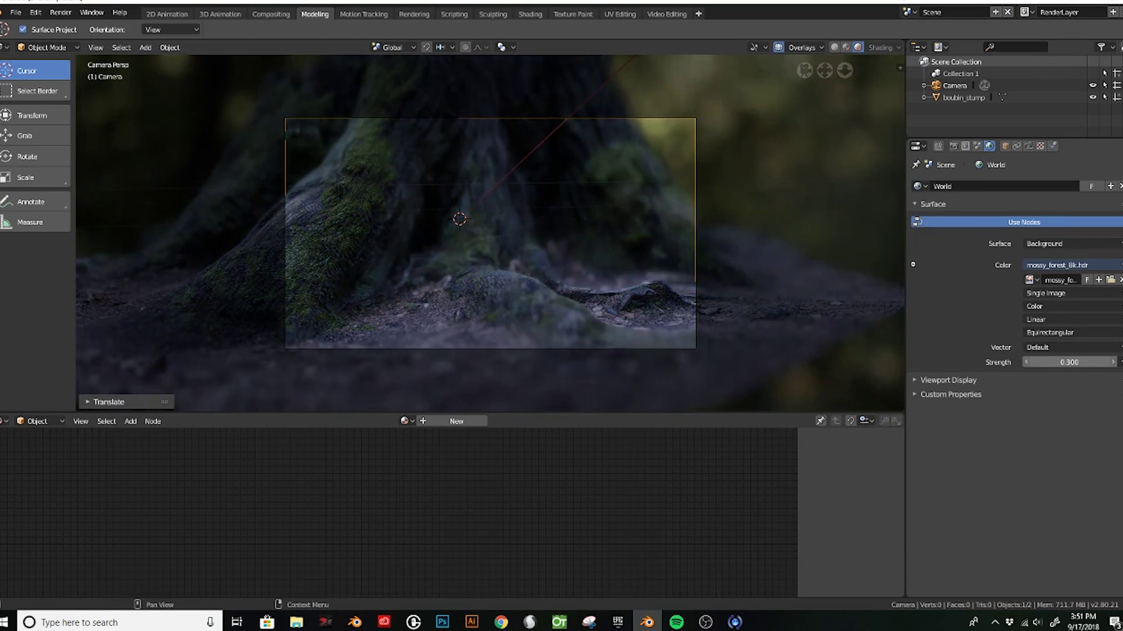
Start appending data from another .blend file via File > Append.
{"action": "scroll", "coordinate": [704, 243], "scroll_direction": "up", "scroll_amount": 2}
{"action": "scroll", "coordinate": [702, 239], "scroll_direction": "down", "scroll_amount": 3}
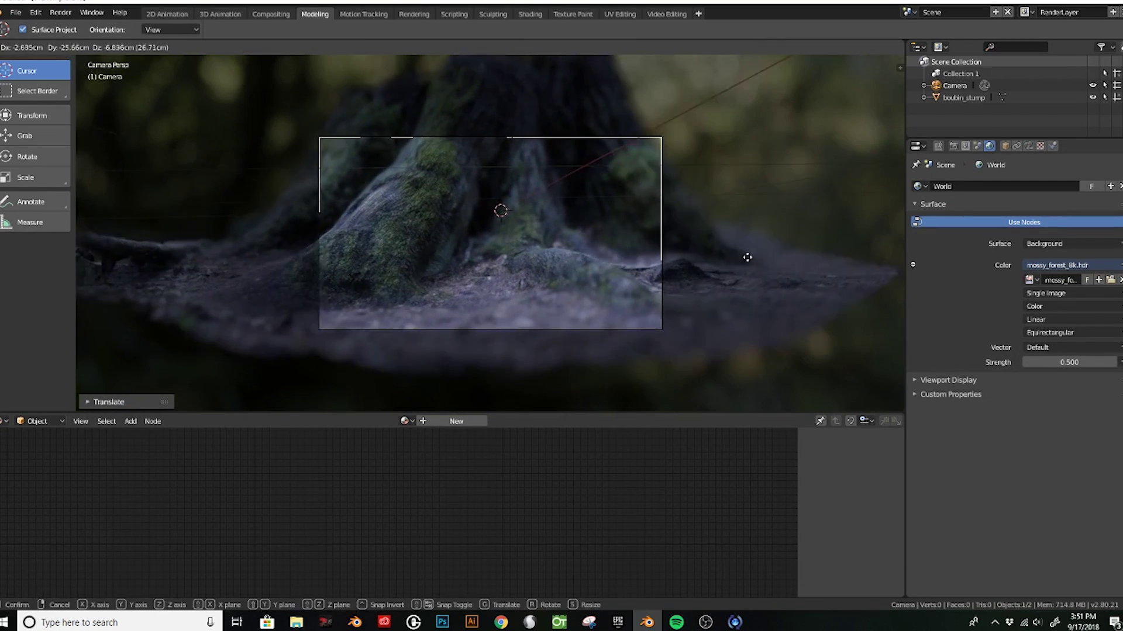
{"action": "scroll", "coordinate": [760, 239], "scroll_direction": "down", "scroll_amount": 1}
{"action": "scroll", "coordinate": [791, 210], "scroll_direction": "up", "scroll_amount": 2}
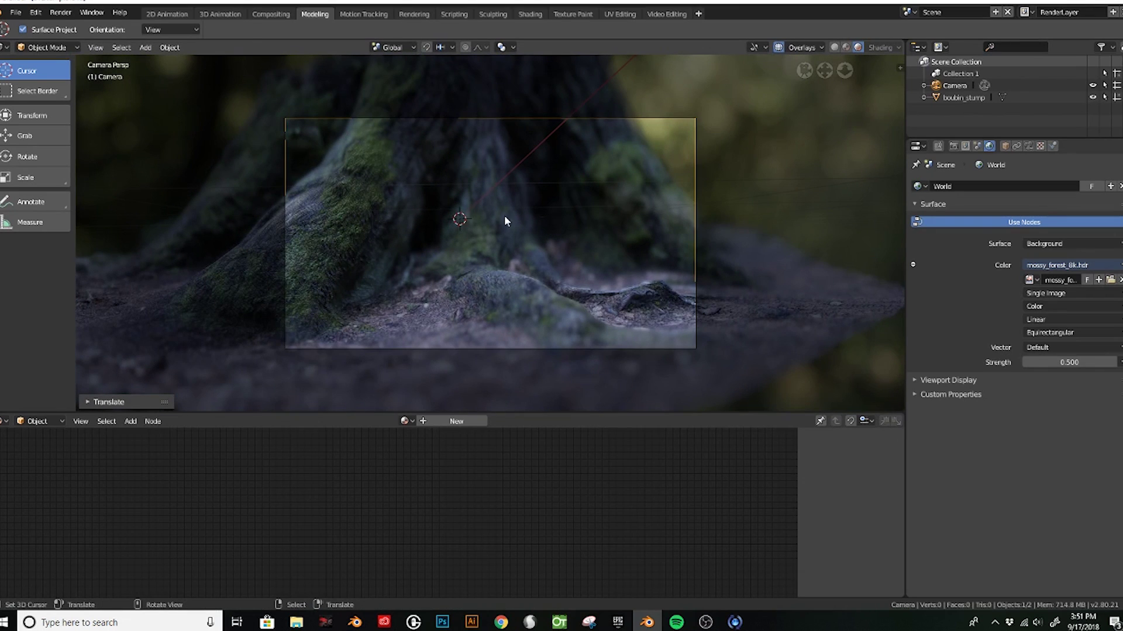
{"action": "left_click", "coordinate": [16, 12]}
{"action": "left_click", "coordinate": [78, 185]}
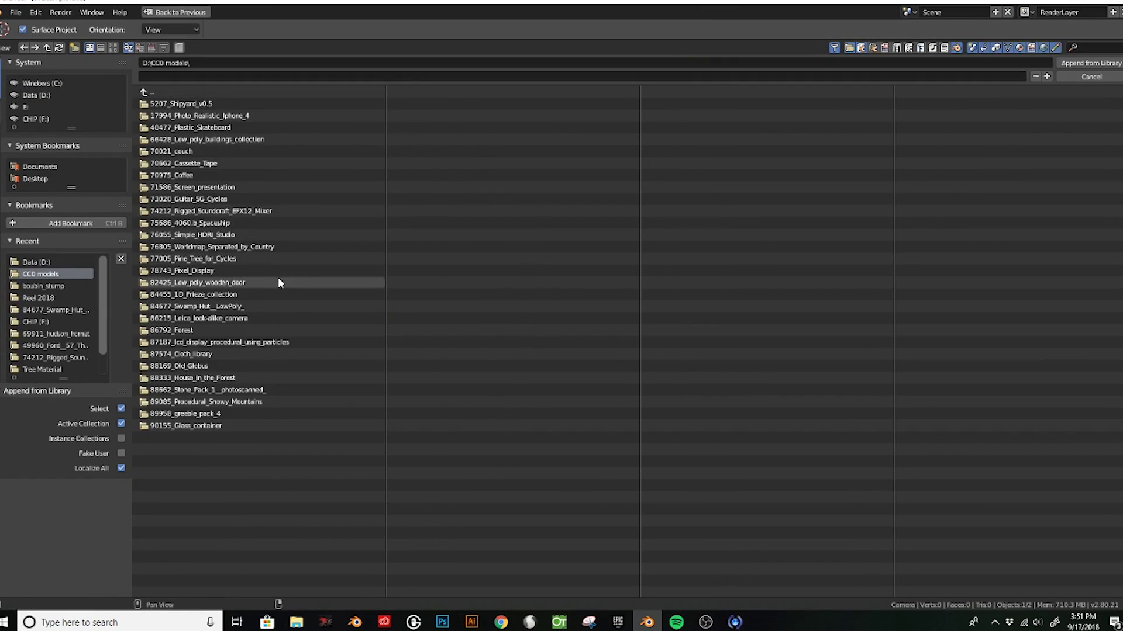
Append all six objects from Door.blend's Object folder.
{"action": "double_click", "coordinate": [303, 286]}
{"action": "double_click", "coordinate": [222, 104]}
{"action": "left_click_drag", "start_coordinate": [163, 182], "coordinate": [171, 97]}
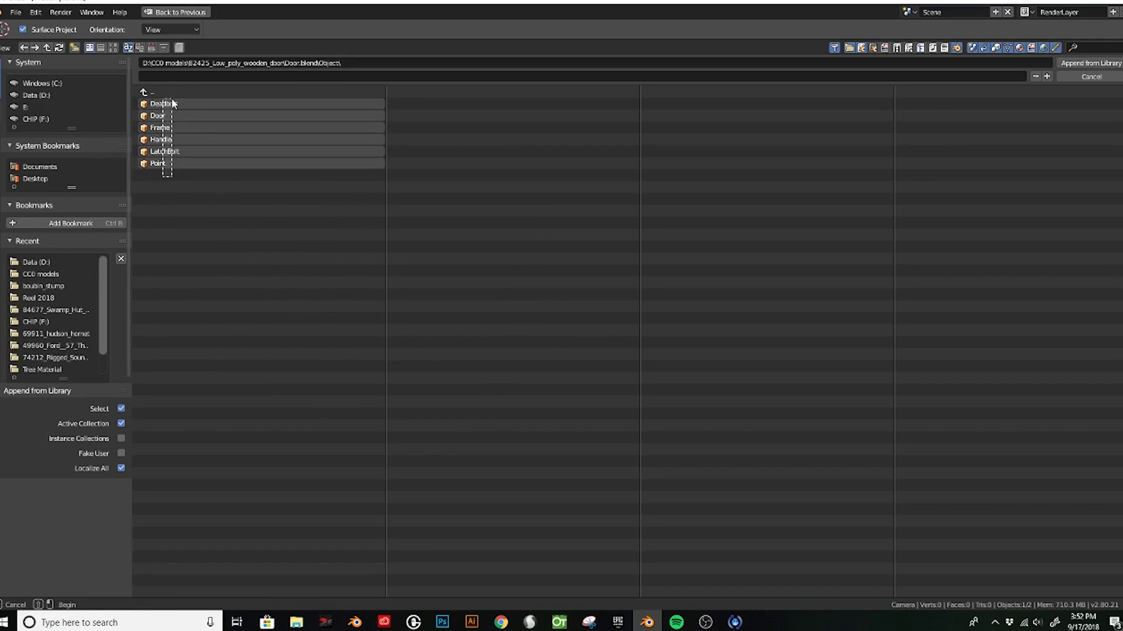
{"action": "left_click", "coordinate": [1091, 63]}
Delete the extra appended pieces, then undo to restore the door and frame.
{"action": "middle_click_drag", "start_coordinate": [426, 117], "coordinate": [484, 216]}
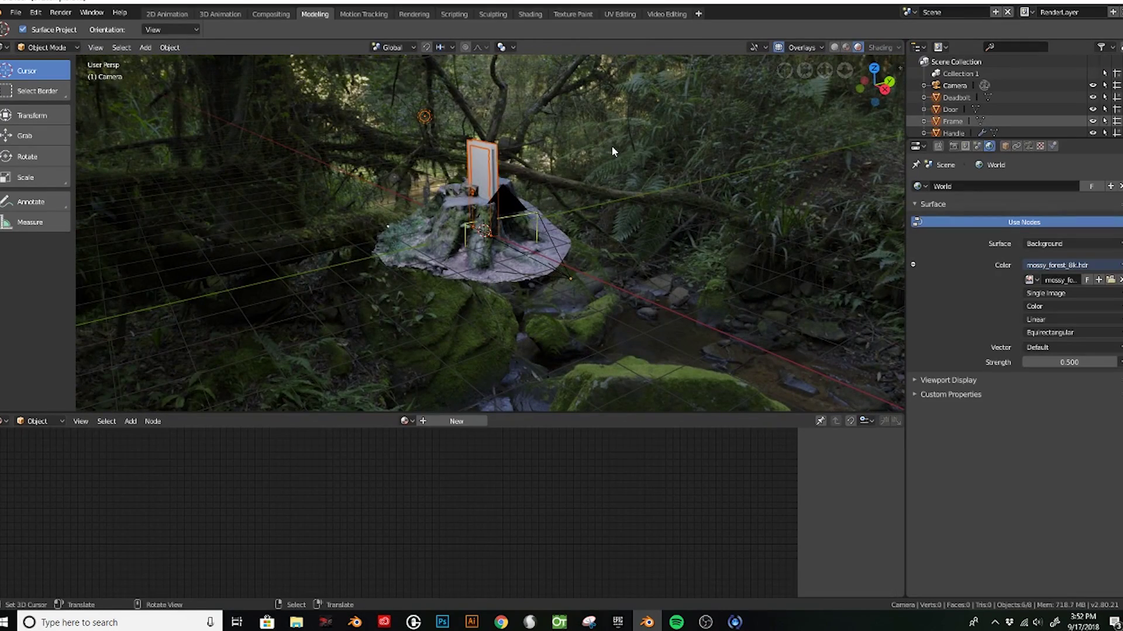
{"action": "scroll", "coordinate": [483, 216], "scroll_direction": "down", "scroll_amount": 3}
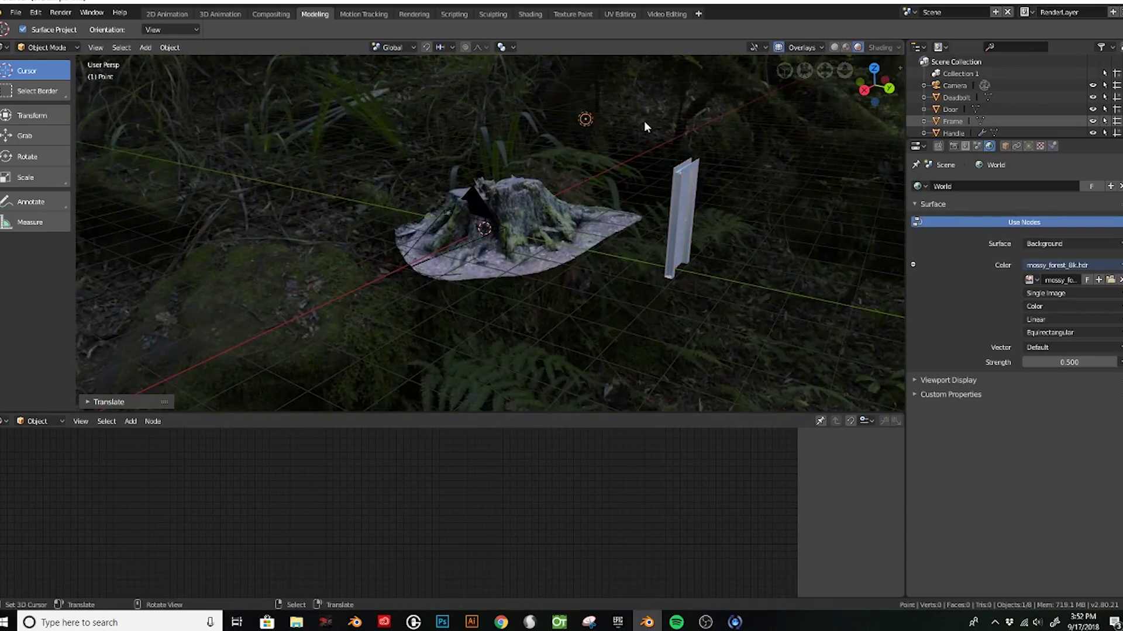
{"action": "key", "text": "Delete"}
{"action": "mouse_move", "coordinate": [644, 121]}
{"action": "middle_mouse_down"}
{"action": "mouse_move", "coordinate": [549, 241]}
{"action": "mouse_move", "coordinate": [695, 243]}
{"action": "mouse_move", "coordinate": [552, 286]}
{"action": "middle_mouse_up"}
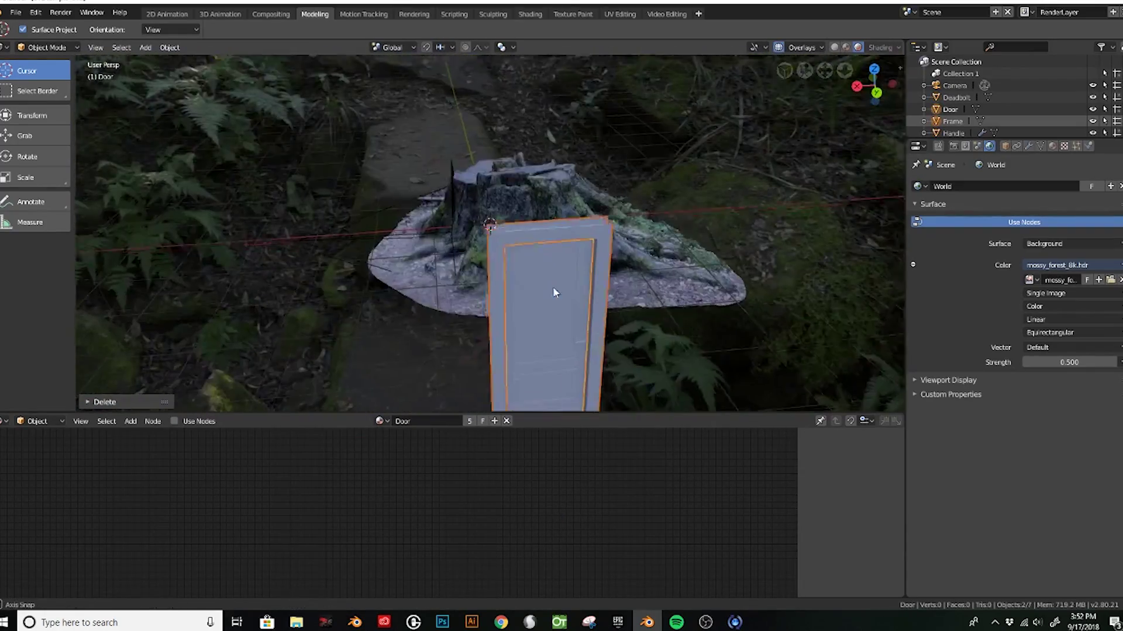
{"action": "key", "text": "Delete"}
{"action": "left_click", "coordinate": [654, 266]}
{"action": "scroll", "coordinate": [598, 230], "scroll_direction": "down", "scroll_amount": 5}
{"action": "scroll", "coordinate": [753, 255], "scroll_direction": "up", "scroll_amount": 5}
{"action": "key", "text": "ctrl+z"}
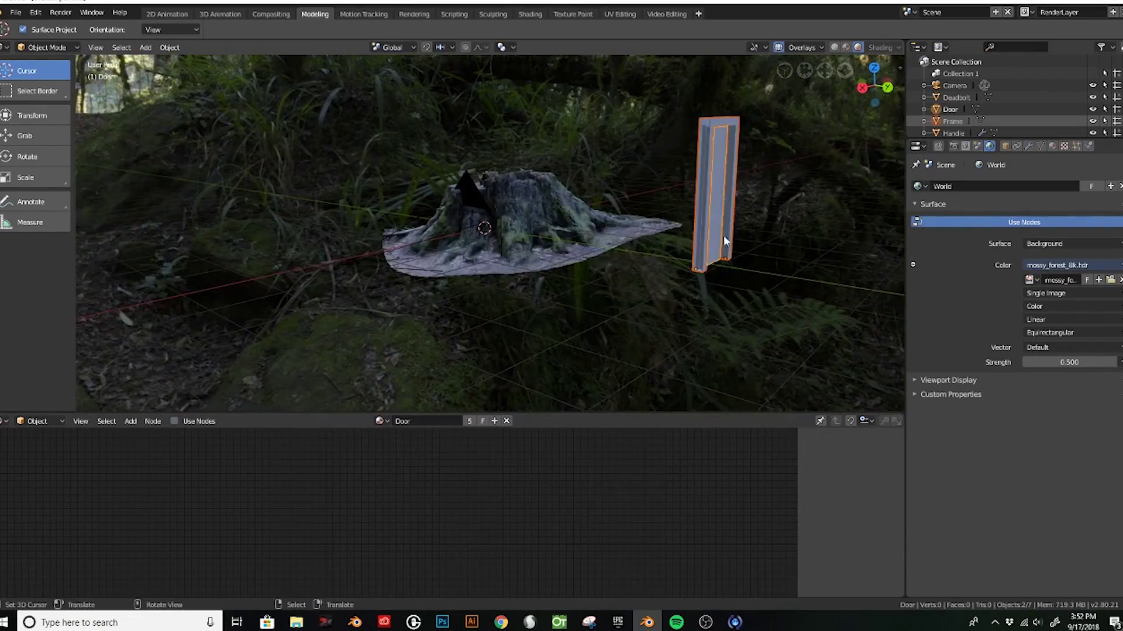
{"action": "scroll", "coordinate": [724, 235], "scroll_direction": "up", "scroll_amount": 3}
Rotate the door about Z and shift it left across the trunk.
{"action": "key", "text": "r"}
{"action": "key", "text": "z"}
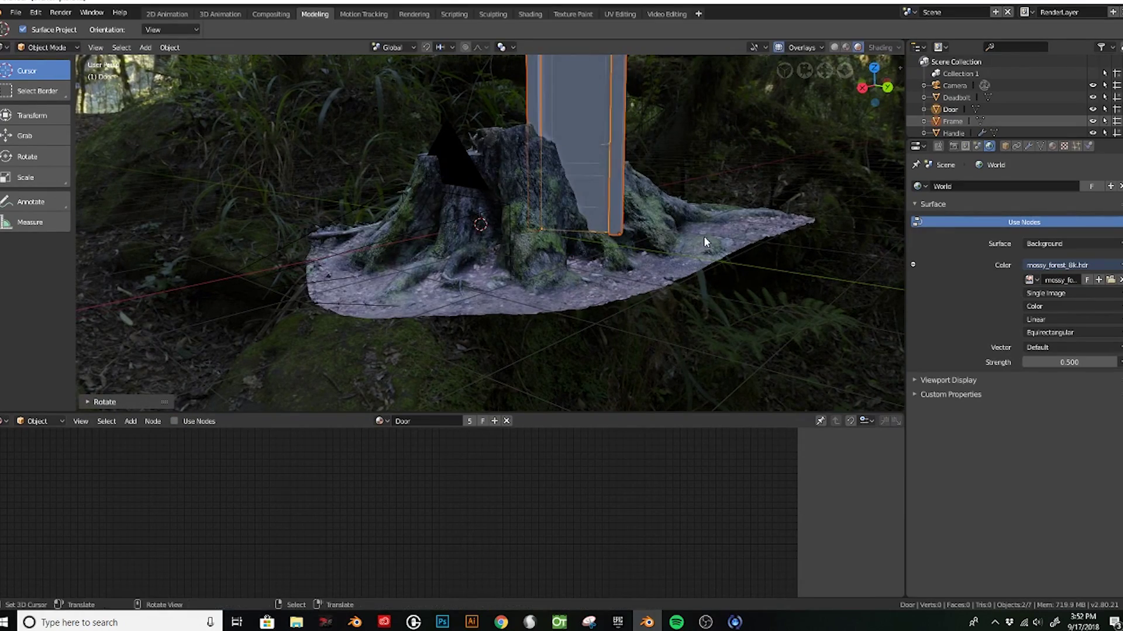
{"action": "left_click", "coordinate": [651, 225]}
{"action": "scroll", "coordinate": [651, 226], "scroll_direction": "down", "scroll_amount": 3}
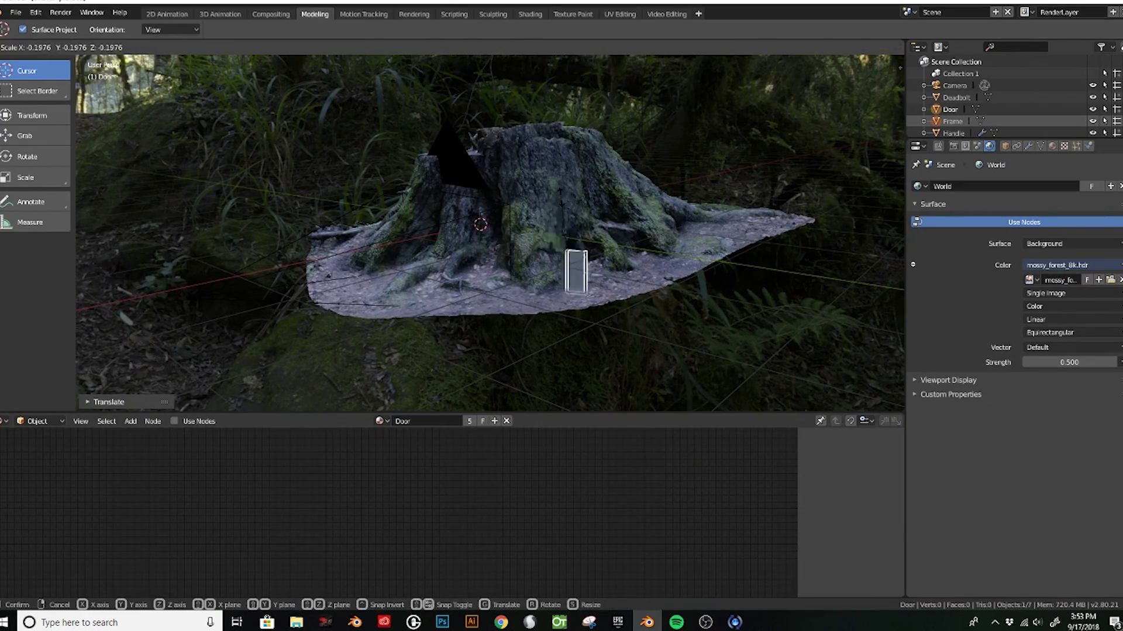
{"action": "scroll", "coordinate": [705, 226], "scroll_direction": "up", "scroll_amount": 6}
{"action": "left_click_drag", "start_coordinate": [705, 226], "coordinate": [526, 223]}
Look through the scene camera and scale the door.
{"action": "left_click", "coordinate": [95, 47]}
{"action": "mouse_move", "coordinate": [114, 132]}
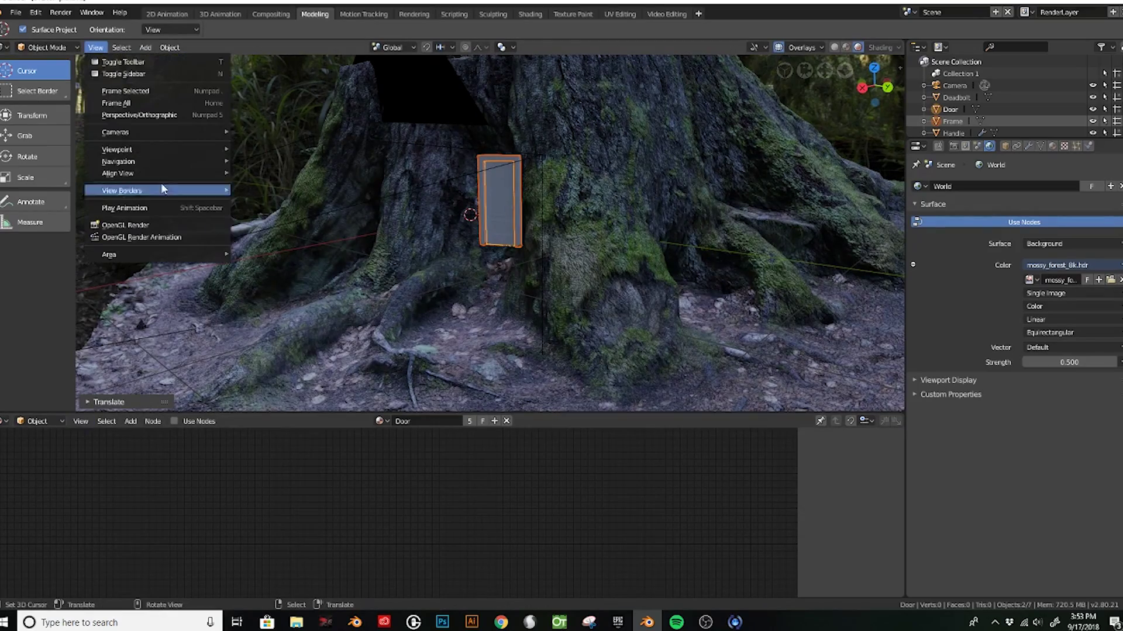
{"action": "left_click", "coordinate": [269, 162]}
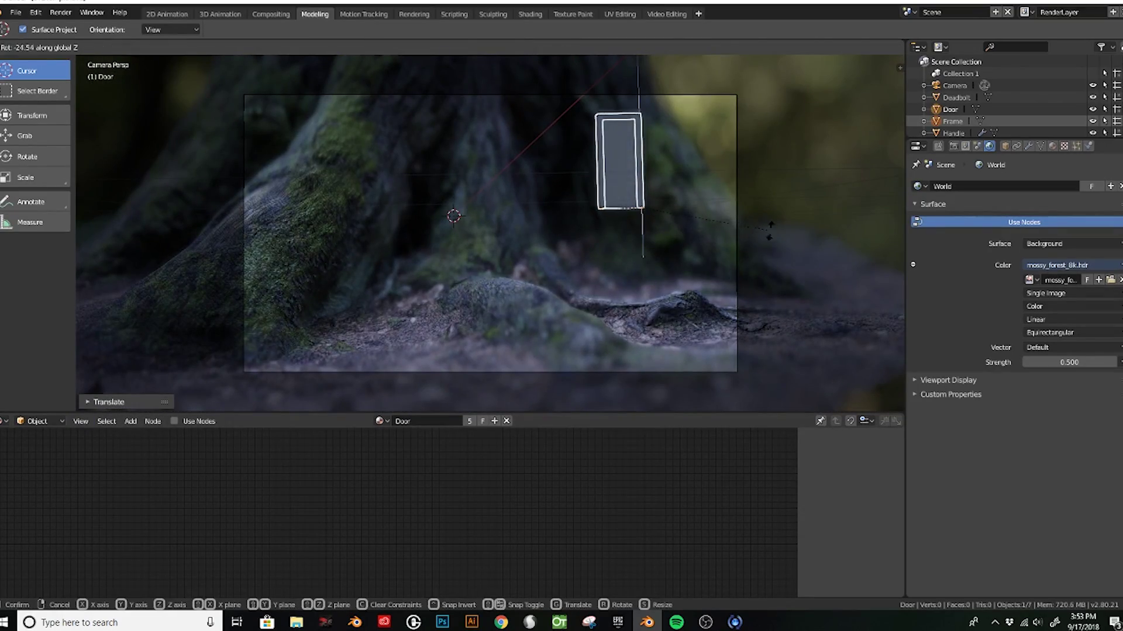
{"action": "key", "text": "s"}
{"action": "key", "text": "Return"}
{"action": "mouse_move", "coordinate": [620, 280]}
{"action": "middle_mouse_down"}
{"action": "mouse_move", "coordinate": [591, 290]}
{"action": "mouse_move", "coordinate": [702, 294]}
{"action": "middle_mouse_up"}
{"action": "key", "text": "Return"}
Reselect the door and move it along X into place at the stump's base.
{"action": "left_click", "coordinate": [613, 276]}
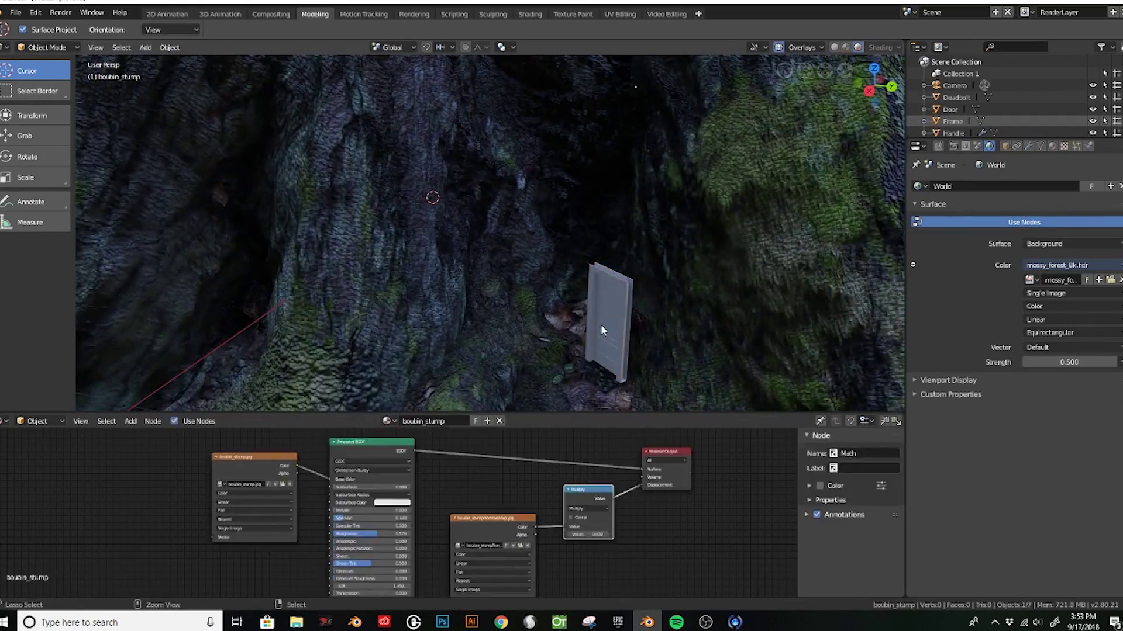
{"action": "left_click", "coordinate": [602, 326]}
{"action": "key", "text": "g"}
{"action": "key", "text": "x"}
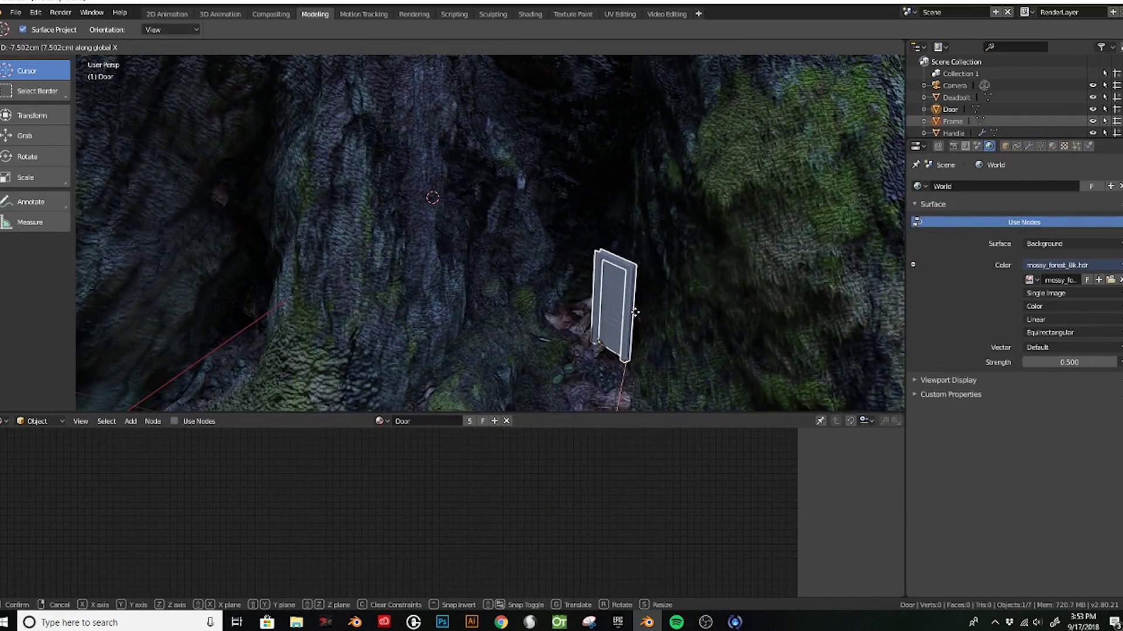
{"action": "mouse_move", "coordinate": [560, 316]}
{"action": "middle_mouse_down"}
{"action": "mouse_move", "coordinate": [669, 310]}
{"action": "mouse_move", "coordinate": [740, 324]}
{"action": "middle_mouse_up"}
{"action": "left_click", "coordinate": [740, 324]}
{"action": "key", "text": "g"}
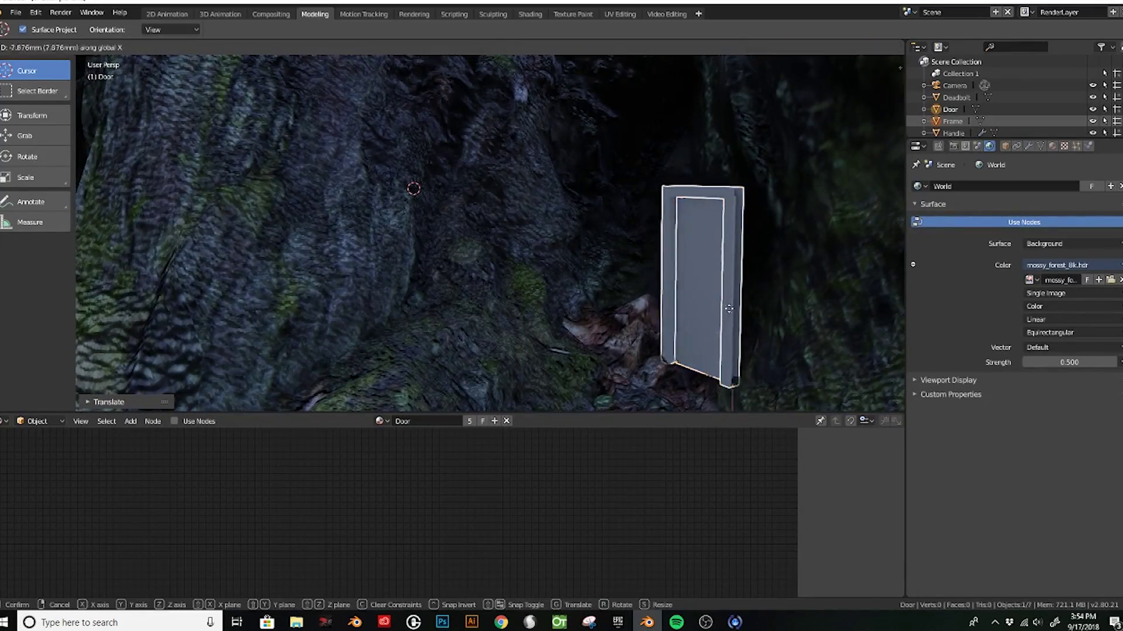
{"action": "left_click", "coordinate": [767, 232]}
Swing the door ajar about the Z axis, leaving the frame unrotated.
{"action": "middle_click_drag", "start_coordinate": [766, 232], "coordinate": [764, 265]}
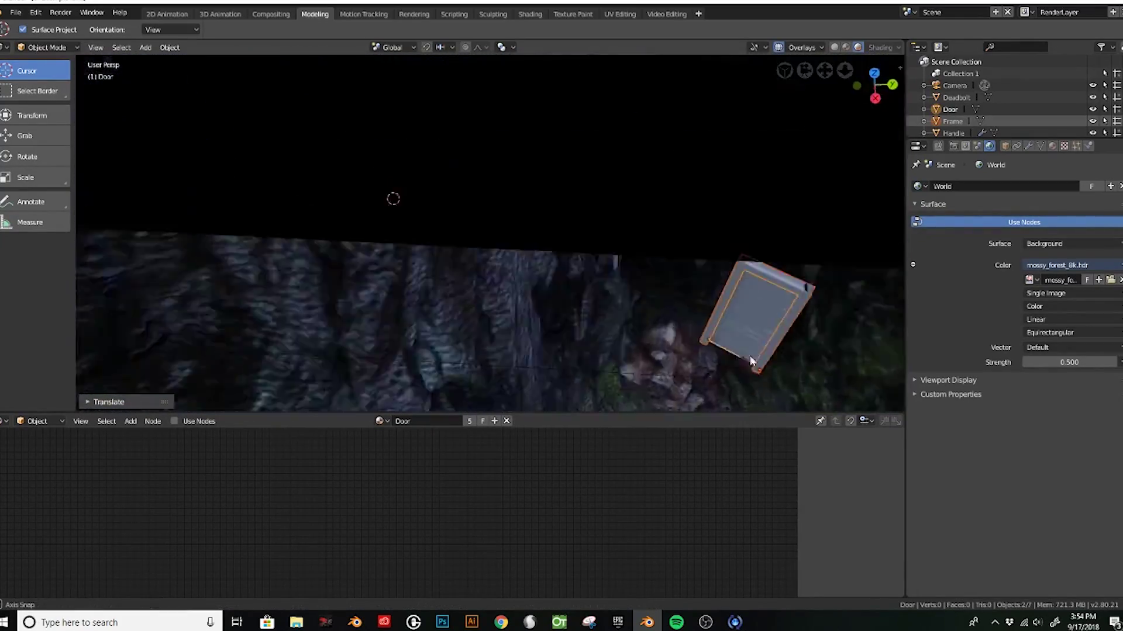
{"action": "key", "text": "r"}
{"action": "key", "text": "z"}
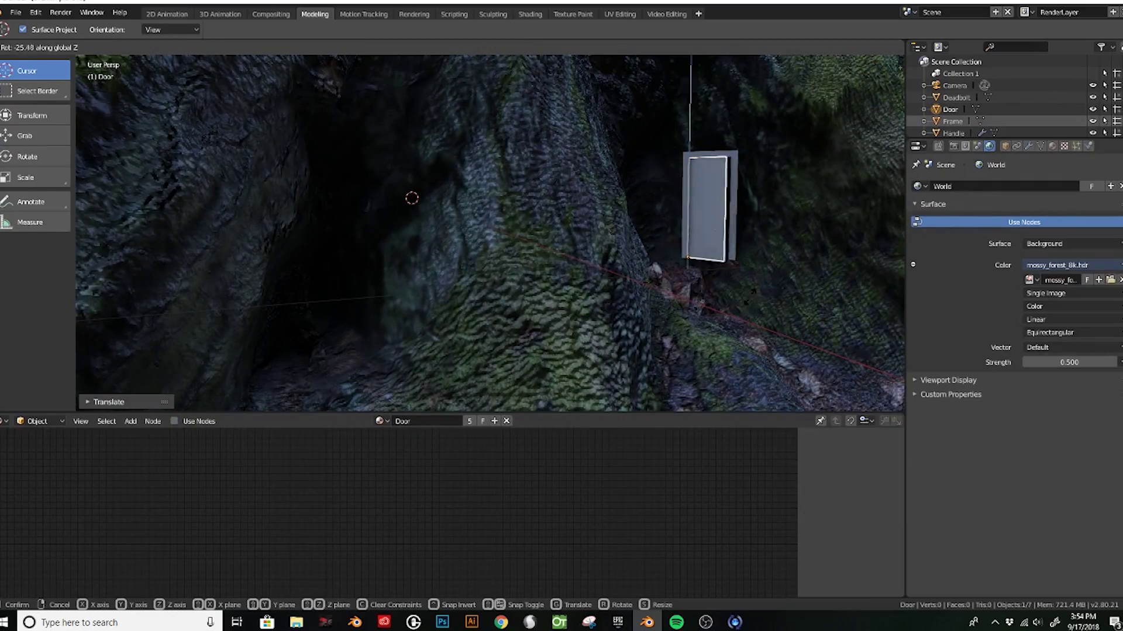
{"action": "left_click", "coordinate": [689, 246]}
{"action": "mouse_move", "coordinate": [690, 247]}
{"action": "middle_mouse_down"}
{"action": "mouse_move", "coordinate": [746, 219]}
{"action": "mouse_move", "coordinate": [760, 241]}
{"action": "middle_mouse_up"}
{"action": "left_click", "coordinate": [735, 219]}
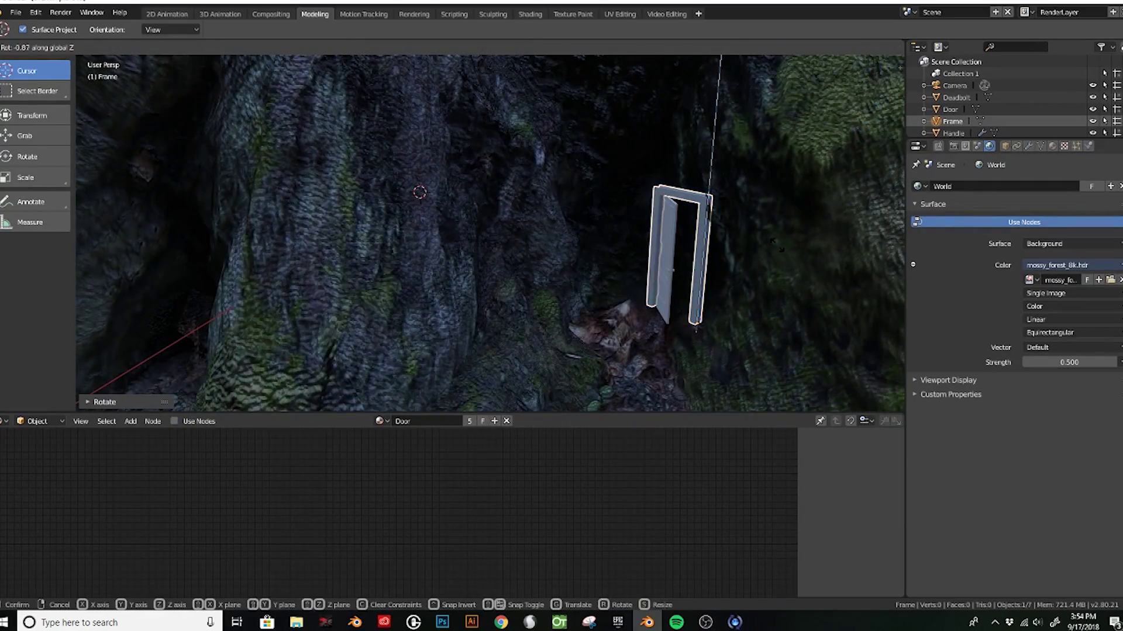
{"action": "right_click", "coordinate": [647, 254]}
Look through the scene camera and try moving the camera along X, cancelling the move.
{"action": "left_click", "coordinate": [95, 47]}
{"action": "left_click", "coordinate": [275, 143]}
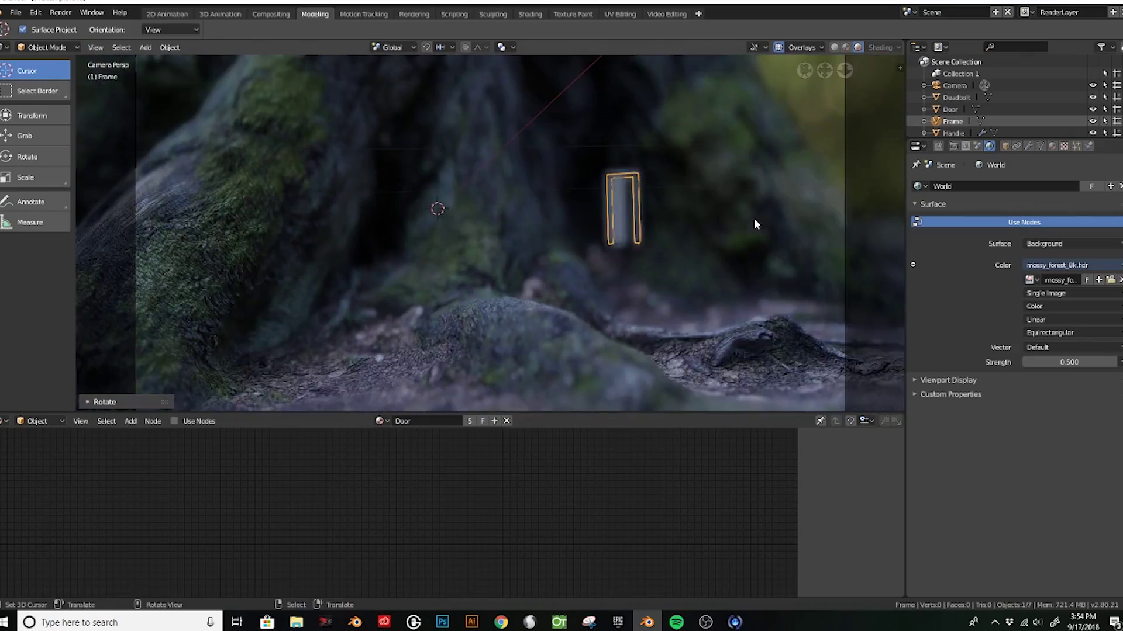
{"action": "left_click", "coordinate": [738, 219]}
{"action": "key", "text": "g"}
{"action": "key", "text": "x"}
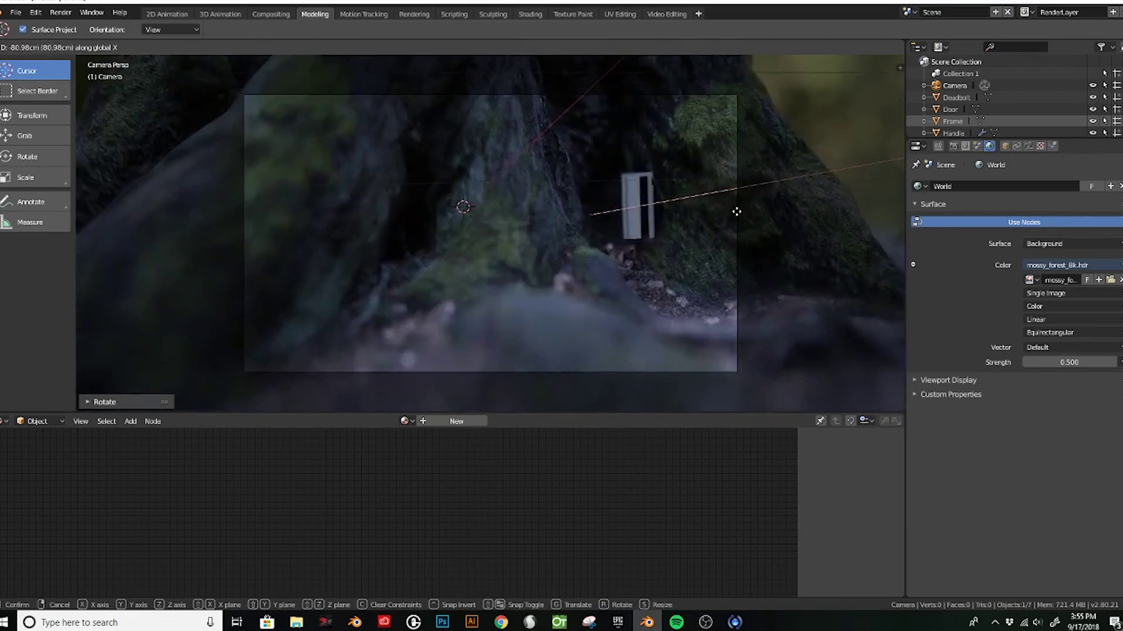
{"action": "key", "text": "Escape"}
Make the door material's Base Color brown and lower its Specular to 0.152.
{"action": "left_click", "coordinate": [1051, 145]}
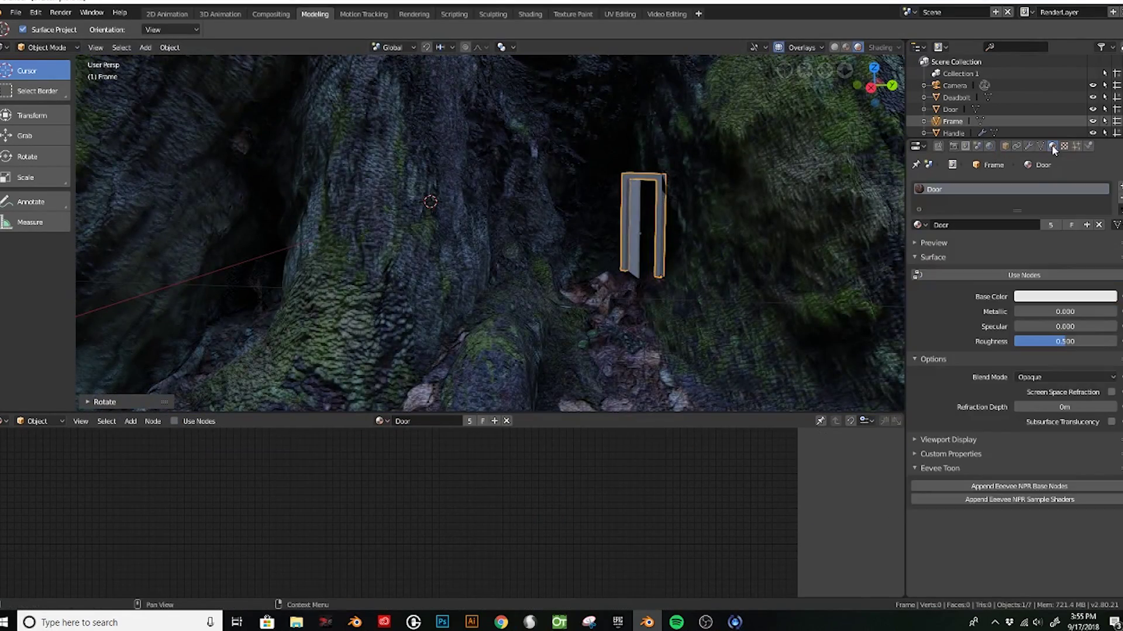
{"action": "key", "text": "Home"}
{"action": "scroll", "coordinate": [464, 522], "scroll_direction": "up", "scroll_amount": 3}
{"action": "left_click", "coordinate": [485, 465]}
{"action": "left_click", "coordinate": [502, 315]}
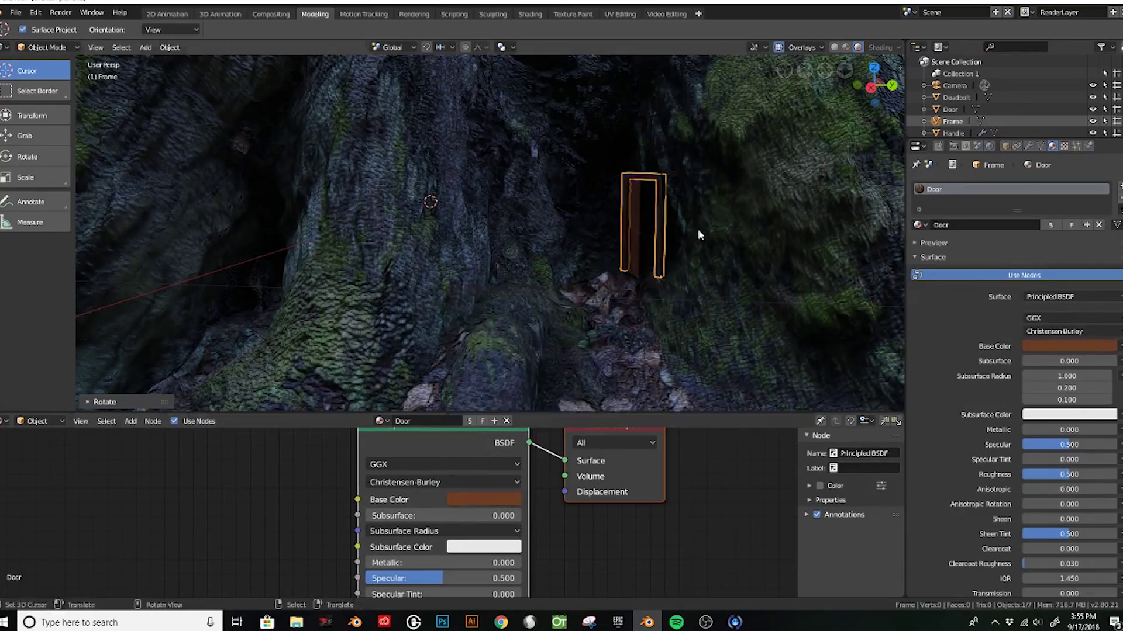
{"action": "scroll", "coordinate": [799, 302], "scroll_direction": "up", "scroll_amount": 4}
{"action": "left_click", "coordinate": [772, 269]}
{"action": "scroll", "coordinate": [772, 269], "scroll_direction": "down", "scroll_amount": 6}
{"action": "left_click_drag", "start_coordinate": [497, 578], "coordinate": [410, 578]}
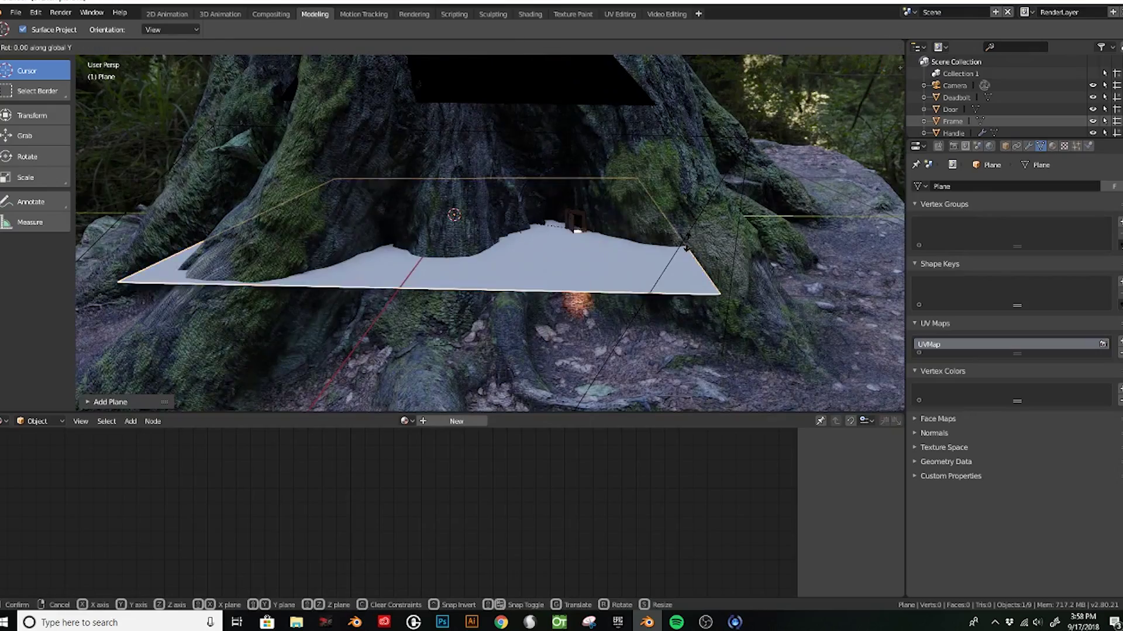
Scale the plane along X and Y and move it next to the door.
{"action": "key", "text": "Return"}
{"action": "key", "text": "s"}
{"action": "key", "text": "x"}
{"action": "key", "text": "s"}
{"action": "key", "text": "y"}
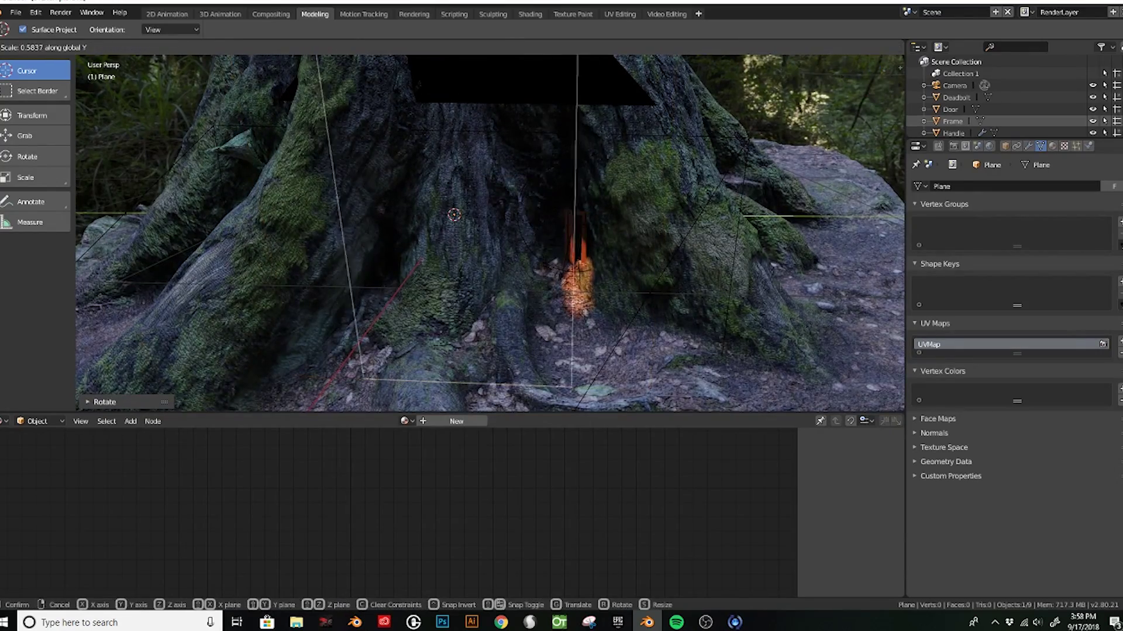
{"action": "key", "text": "g"}
{"action": "left_click", "coordinate": [701, 272]}
{"action": "scroll", "coordinate": [700, 272], "scroll_direction": "up", "scroll_amount": 3}
Rotate the plane about Z, slide it along X, and resize it to fit the doorway.
{"action": "key", "text": "r"}
{"action": "key", "text": "z"}
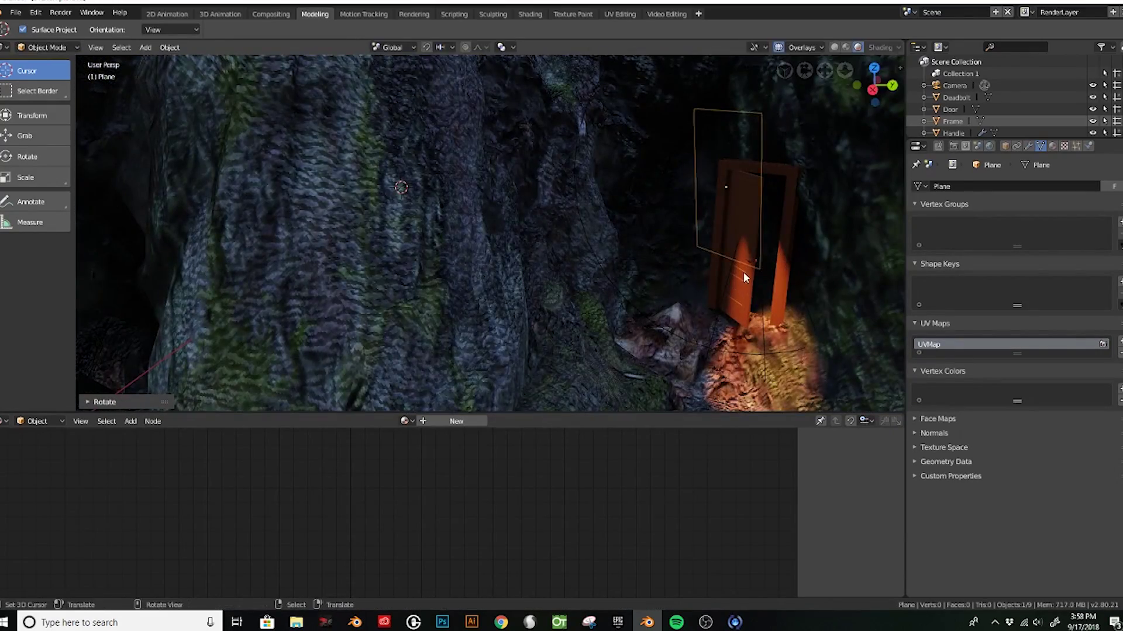
{"action": "key", "text": "g"}
{"action": "key", "text": "x"}
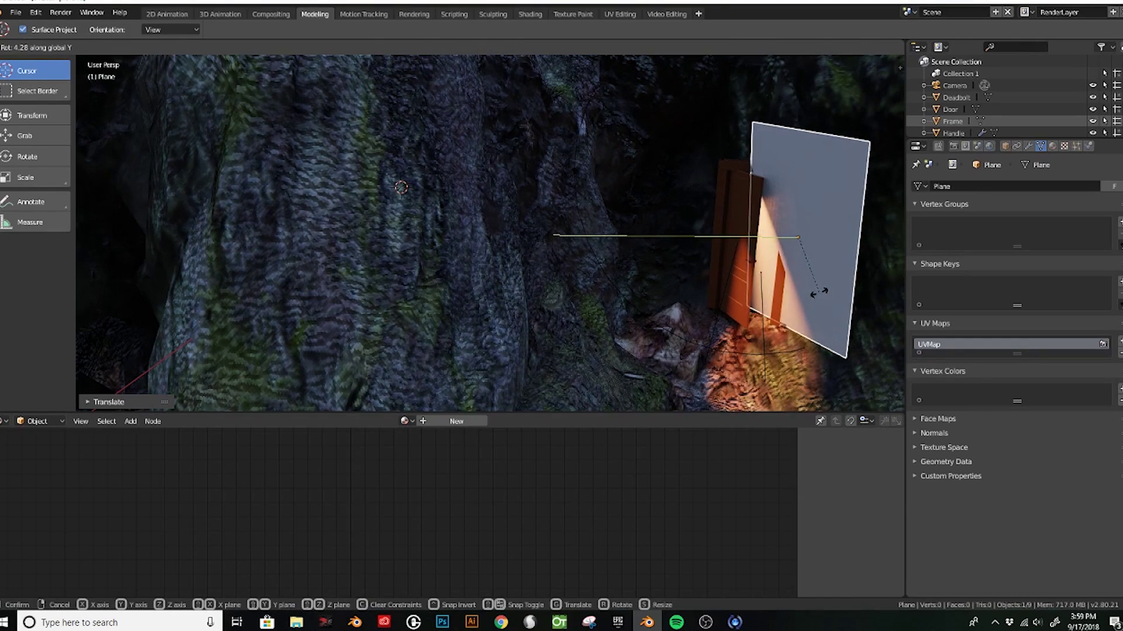
{"action": "key", "text": "s"}
{"action": "left_click", "coordinate": [652, 275]}
{"action": "middle_click_drag", "start_coordinate": [652, 275], "coordinate": [584, 199]}
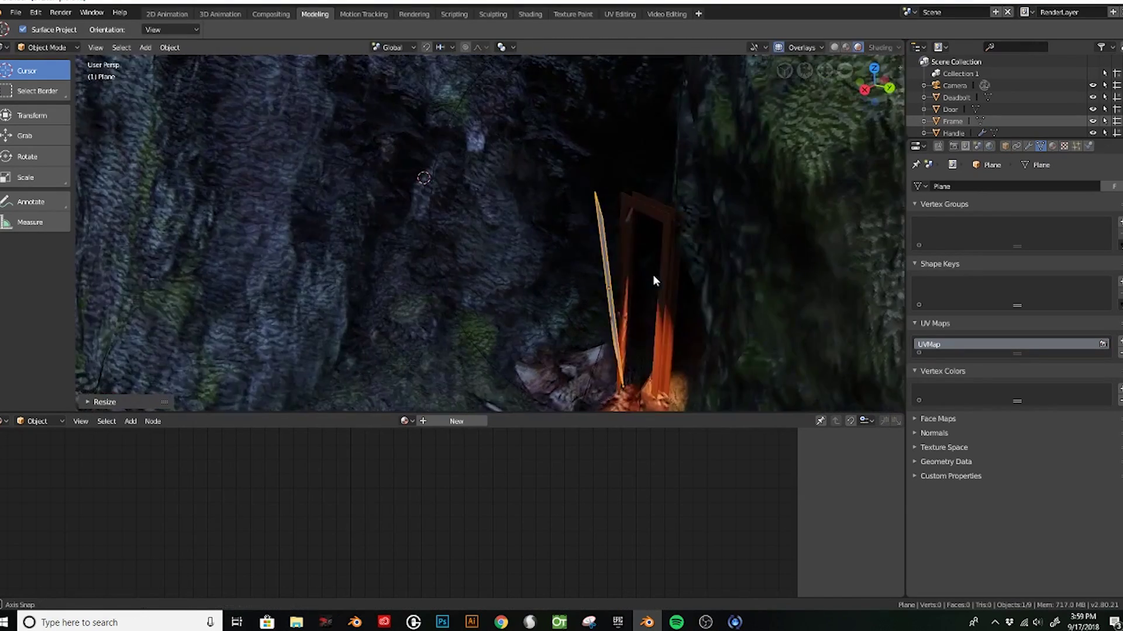
{"action": "key", "text": "r"}
{"action": "left_click", "coordinate": [685, 274]}
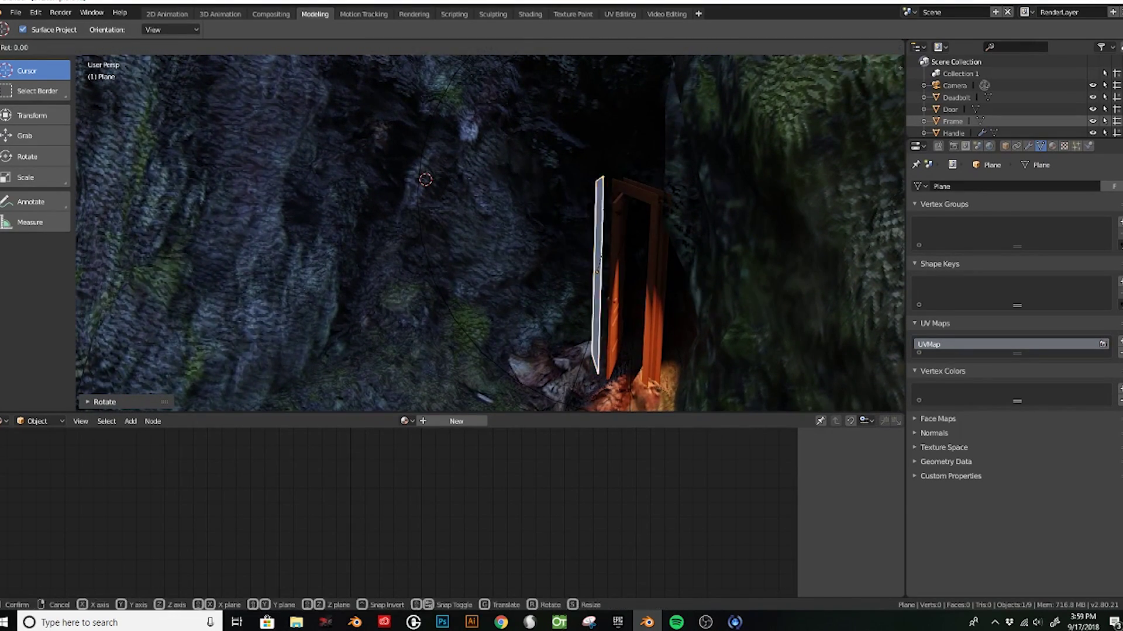
{"action": "left_click", "coordinate": [718, 294]}
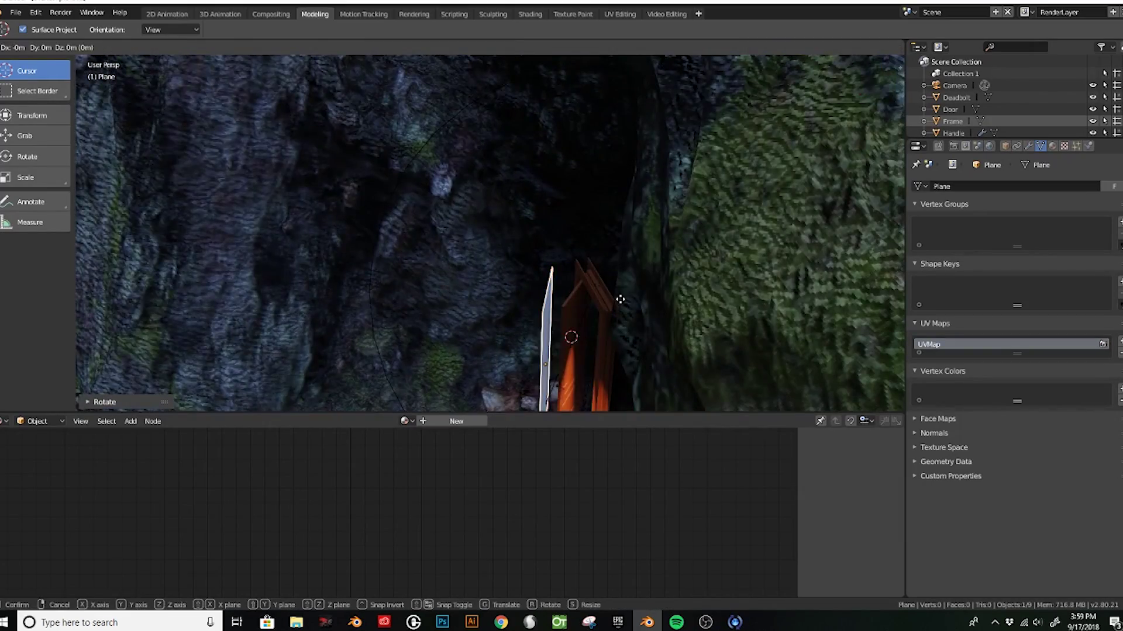
Rotate the plane about Z to seat it in the doorway.
{"action": "mouse_move", "coordinate": [606, 293]}
{"action": "middle_mouse_down"}
{"action": "mouse_move", "coordinate": [620, 315]}
{"action": "mouse_move", "coordinate": [664, 222]}
{"action": "middle_mouse_up"}
{"action": "key", "text": "r"}
{"action": "key", "text": "z"}
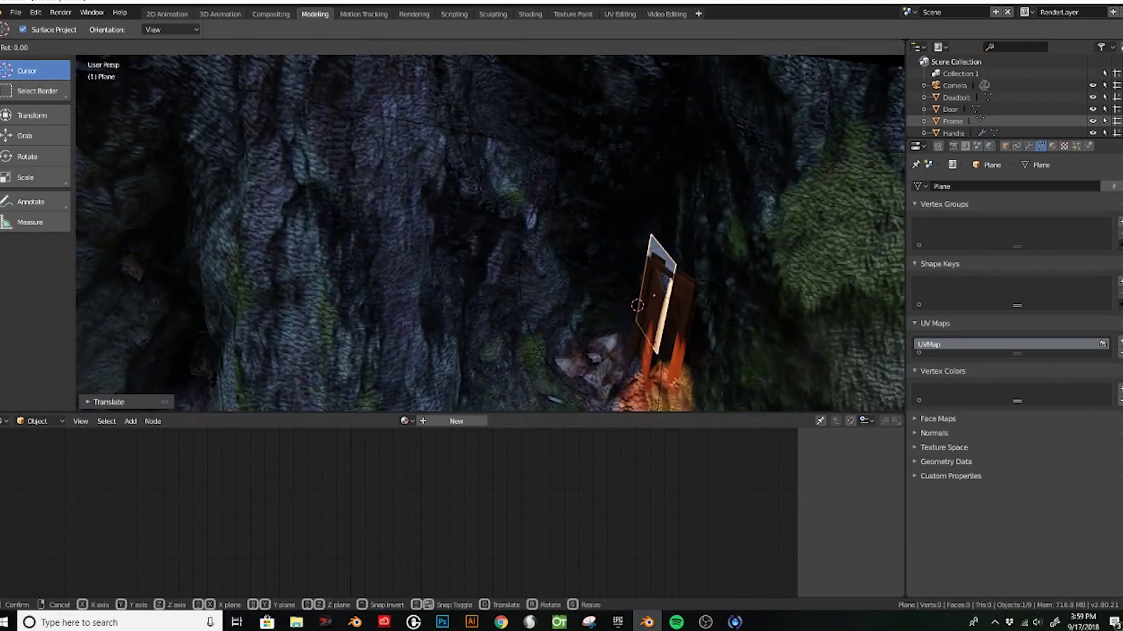
{"action": "middle_click_drag", "start_coordinate": [753, 310], "coordinate": [591, 271]}
{"action": "left_click", "coordinate": [686, 267]}
{"action": "middle_click_drag", "start_coordinate": [686, 267], "coordinate": [589, 279]}
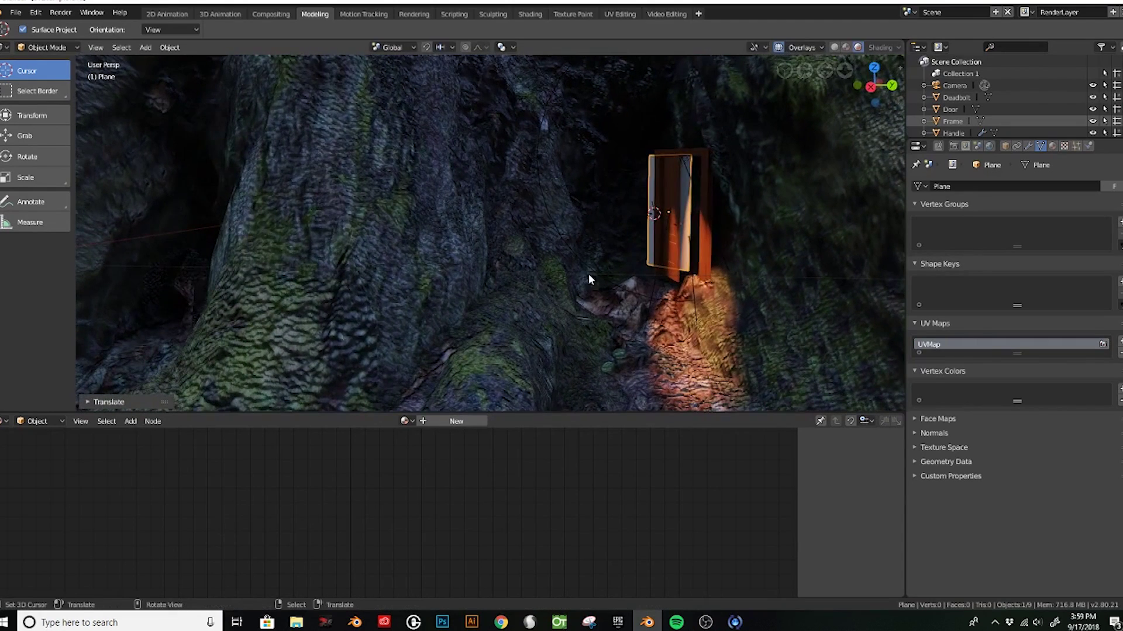
{"action": "scroll", "coordinate": [742, 297], "scroll_direction": "up", "scroll_amount": 2}
Give the plane a new material with an orange Emission shader connected to the output.
{"action": "left_click", "coordinate": [1029, 231]}
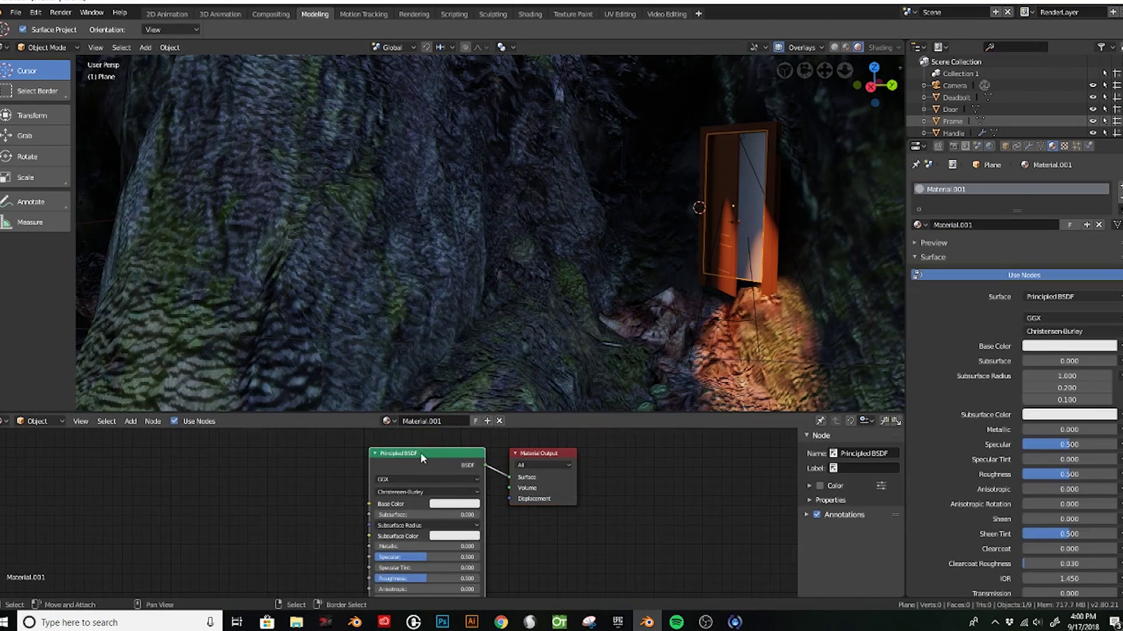
{"action": "key", "text": "x"}
{"action": "key", "text": "shift+a"}
{"action": "left_click", "coordinate": [436, 479]}
{"action": "left_click_drag", "start_coordinate": [504, 475], "coordinate": [508, 477]}
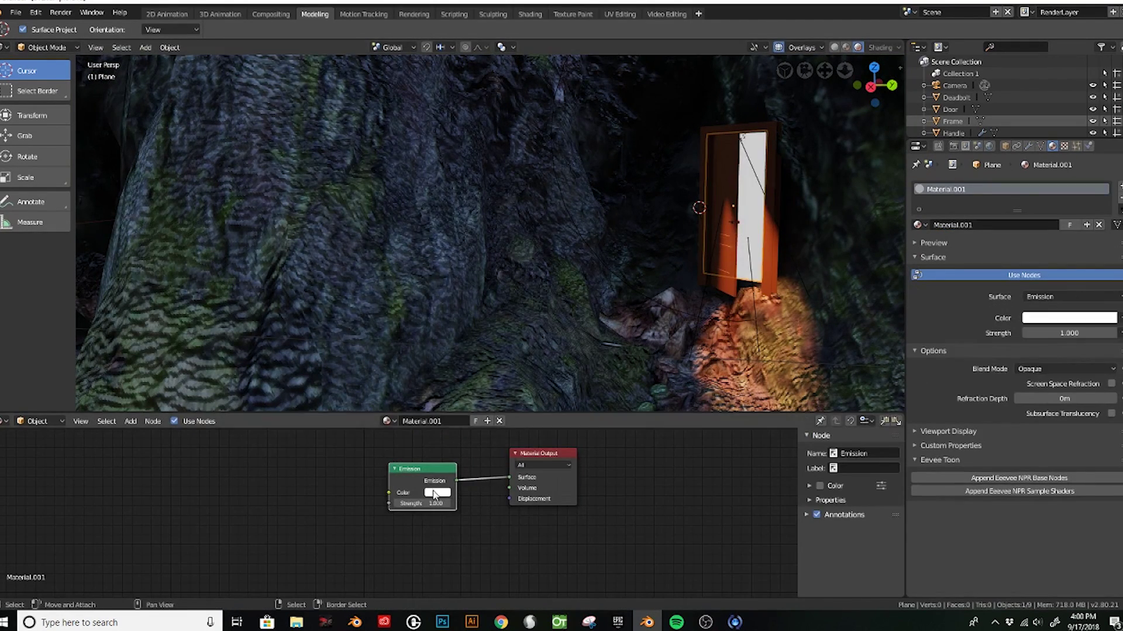
{"action": "left_click", "coordinate": [437, 492]}
Remove the spot light by the door and slide the glowing plane along X behind the frame.
{"action": "left_click", "coordinate": [744, 140]}
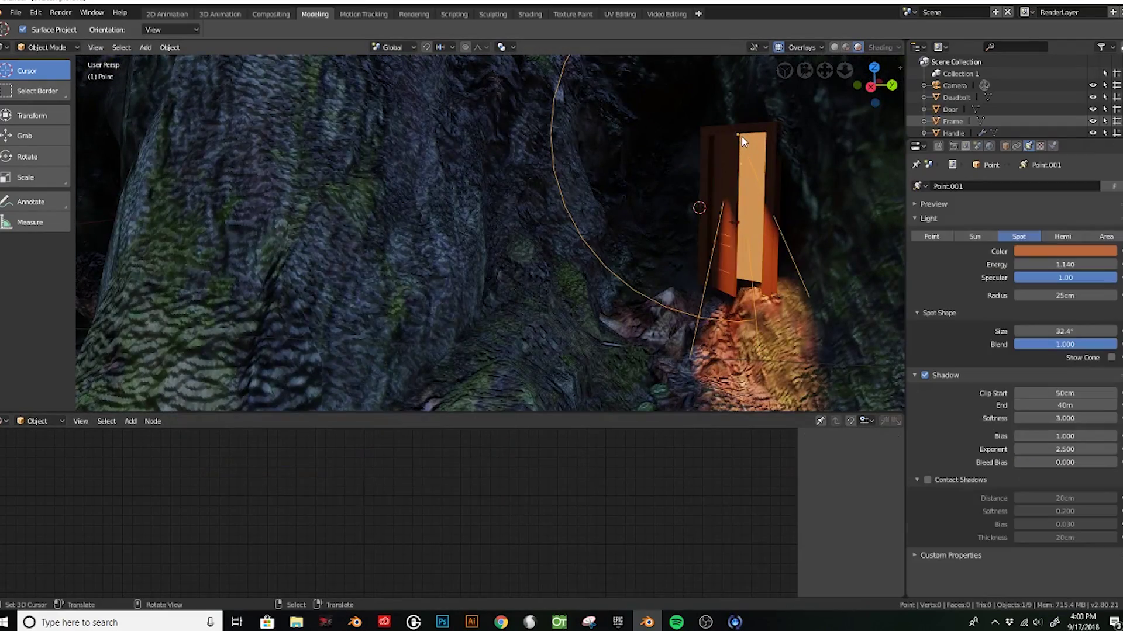
{"action": "left_click", "coordinate": [744, 141]}
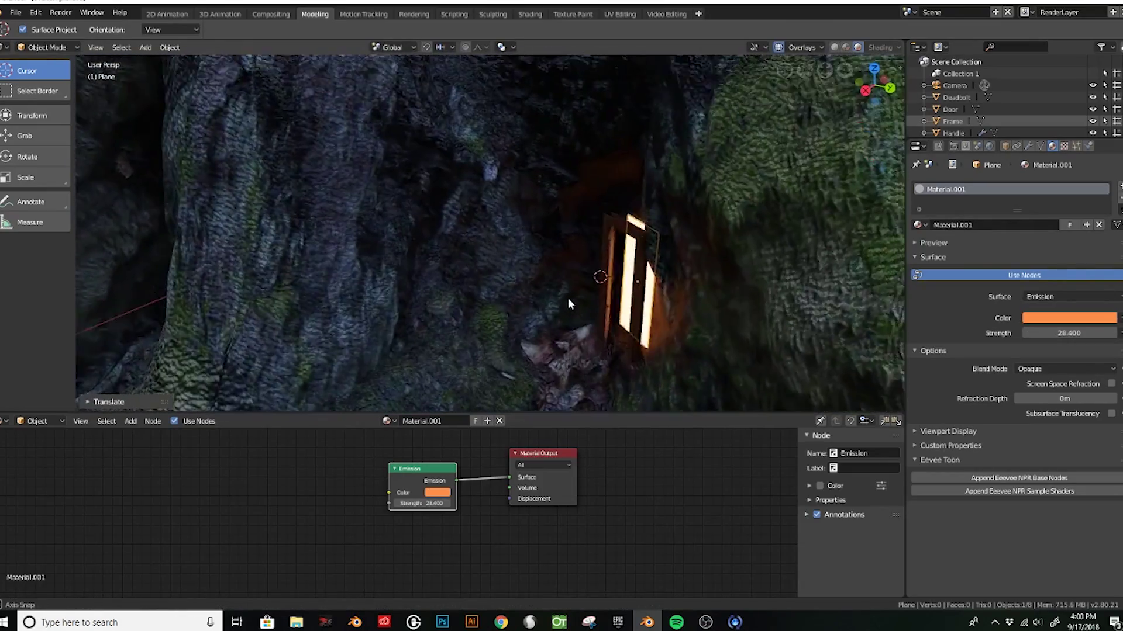
{"action": "mouse_move", "coordinate": [711, 331]}
{"action": "middle_mouse_down"}
{"action": "mouse_move", "coordinate": [706, 317]}
{"action": "mouse_move", "coordinate": [783, 281]}
{"action": "mouse_move", "coordinate": [737, 249]}
{"action": "mouse_move", "coordinate": [352, 359]}
{"action": "middle_mouse_up"}
{"action": "key", "text": "g"}
{"action": "key", "text": "x"}
{"action": "left_click", "coordinate": [688, 324]}
{"action": "left_click", "coordinate": [777, 280]}
In the active camera view, move the camera along Y then X to centre the glowing door.
{"action": "left_click", "coordinate": [95, 47]}
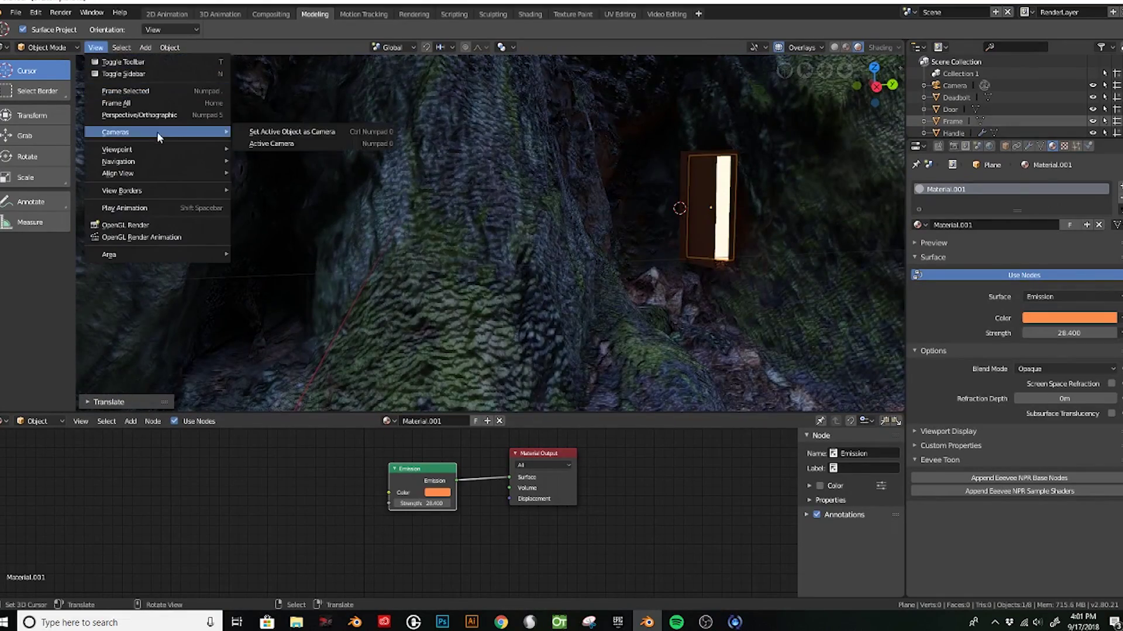
{"action": "left_click", "coordinate": [271, 143]}
{"action": "left_click", "coordinate": [739, 257]}
{"action": "key", "text": "g"}
{"action": "key", "text": "y"}
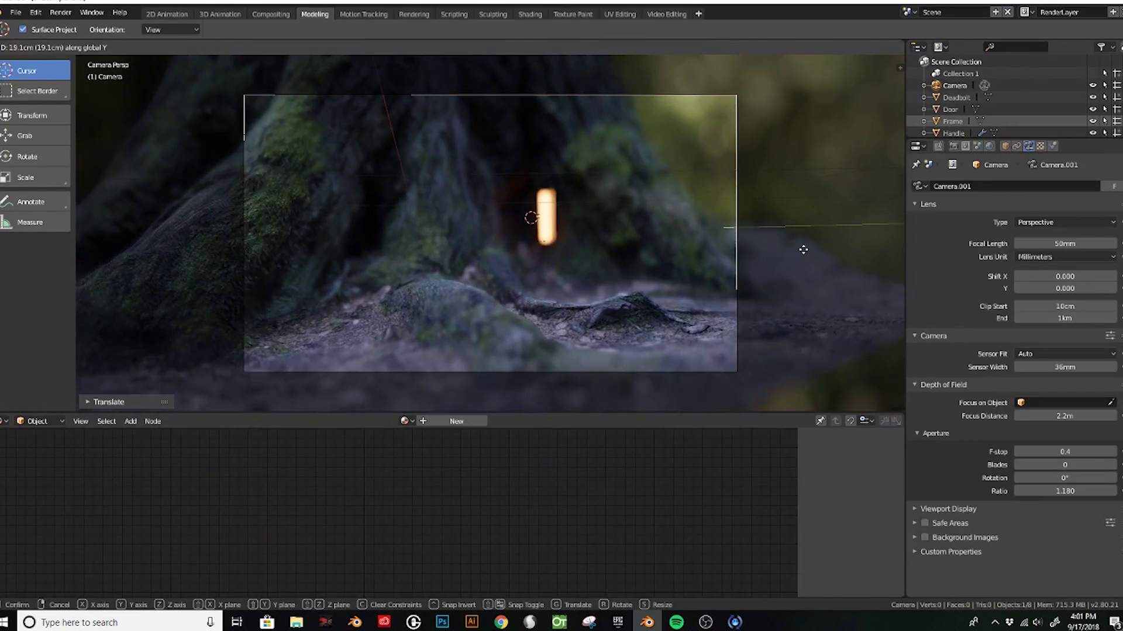
{"action": "key", "text": "x"}
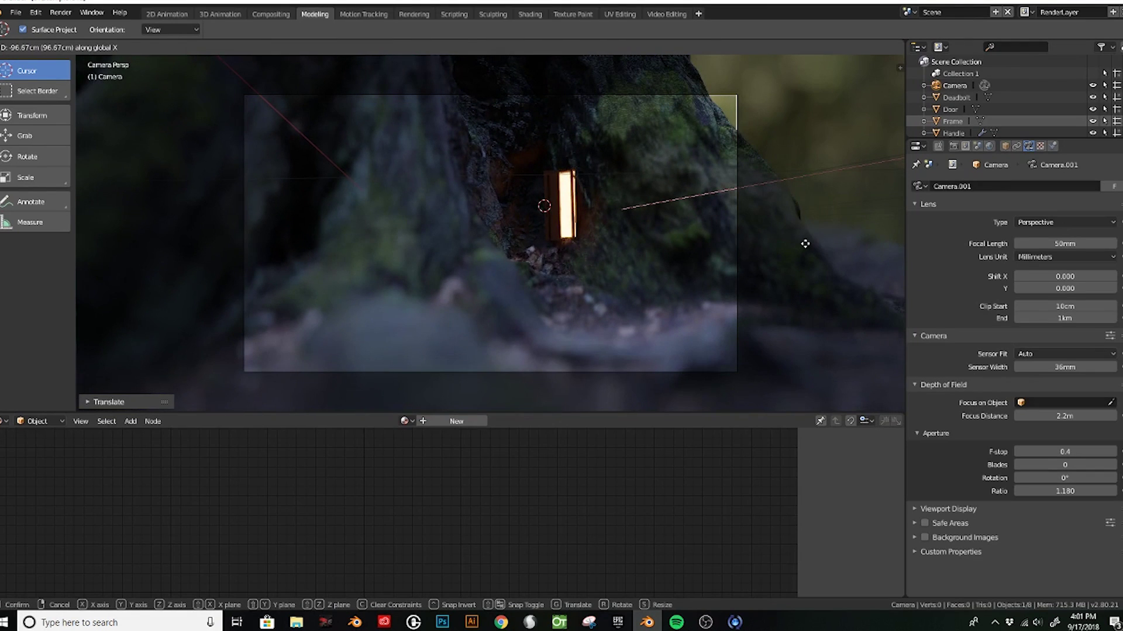
{"action": "left_click", "coordinate": [618, 226]}
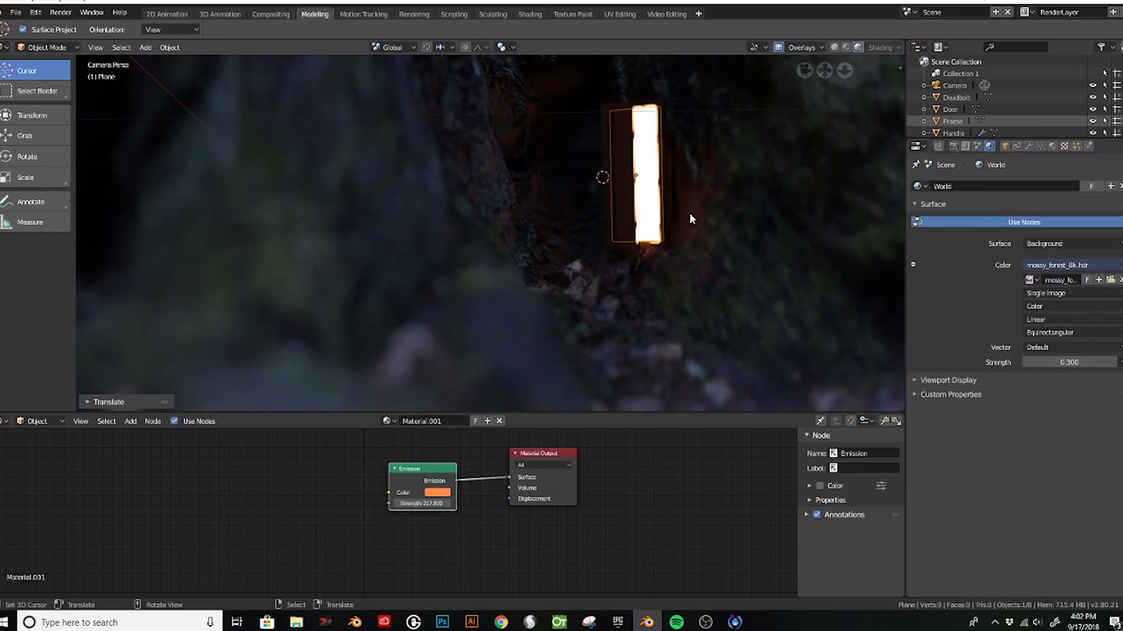
Select the tree stump, leave camera view, and add a new cube.
{"action": "right_click", "coordinate": [719, 234]}
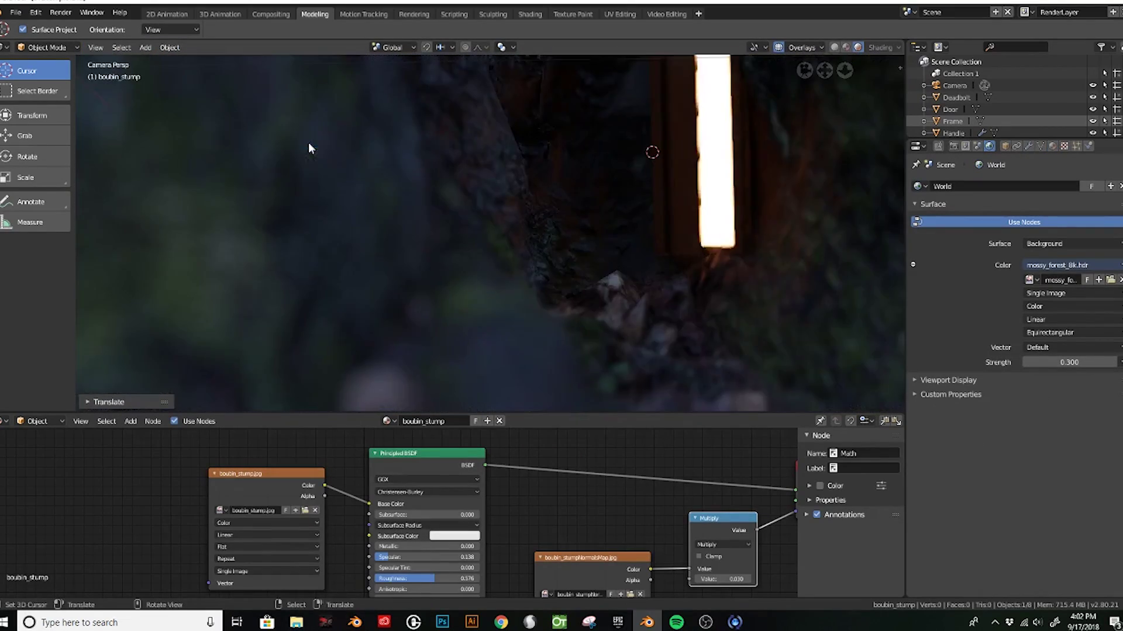
{"action": "scroll", "coordinate": [310, 148], "scroll_direction": "down", "scroll_amount": 5}
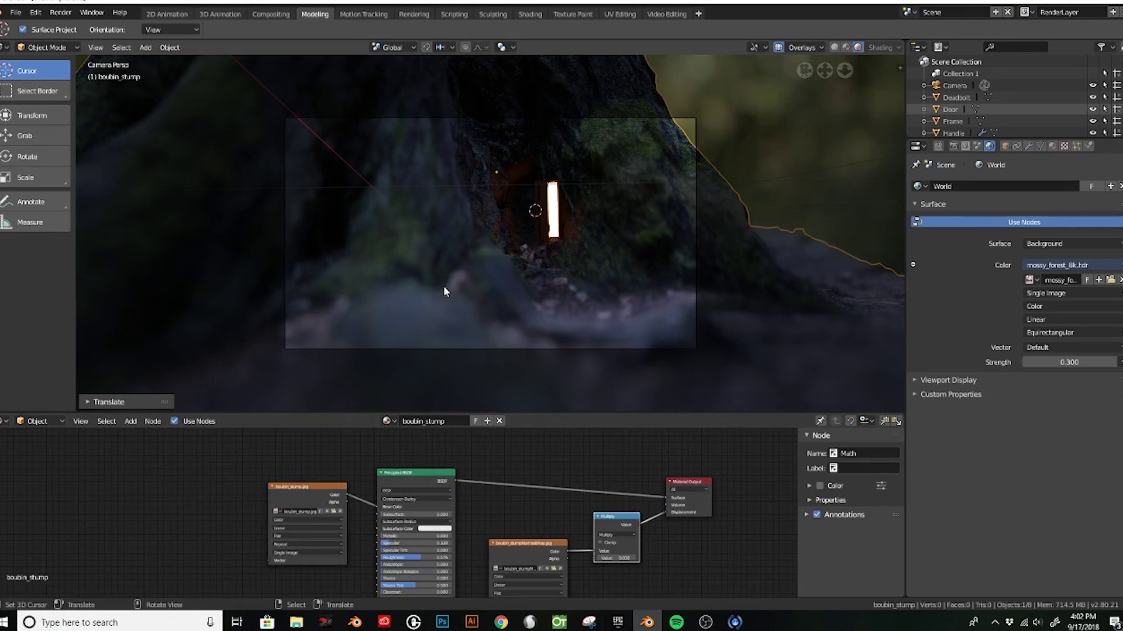
{"action": "key", "text": "KP_0"}
{"action": "key", "text": "shift+a"}
{"action": "left_click", "coordinate": [654, 253]}
{"action": "middle_click_drag", "start_coordinate": [654, 254], "coordinate": [658, 276]}
Move the fog cube and stretch it along the Y axis so it surrounds the scene.
{"action": "key", "text": "g"}
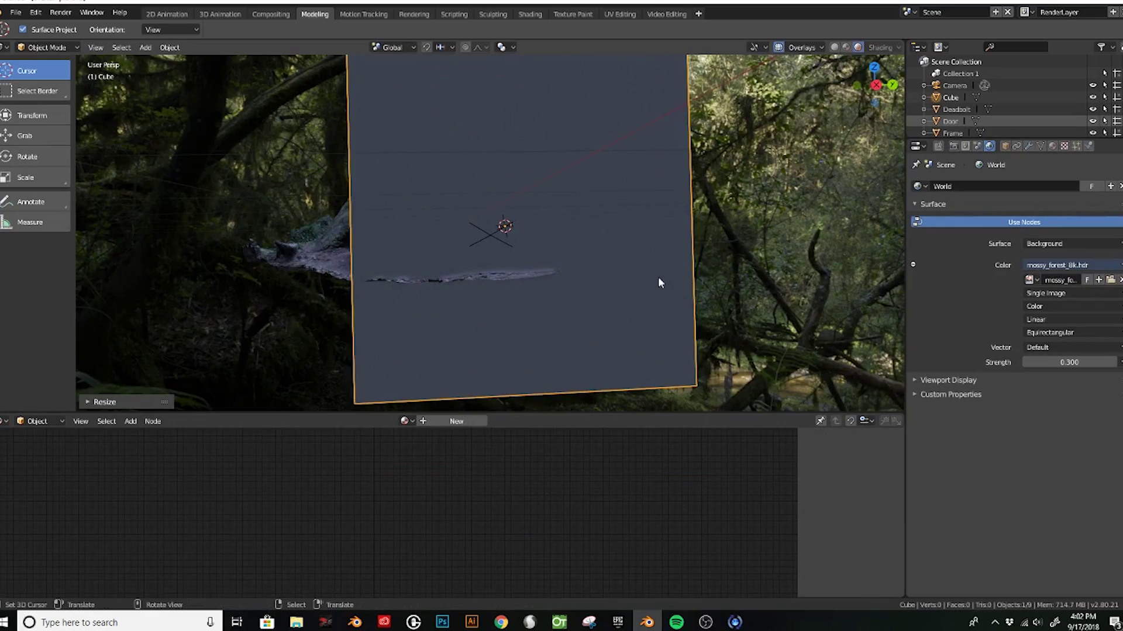
{"action": "left_click", "coordinate": [461, 282]}
{"action": "key", "text": "s"}
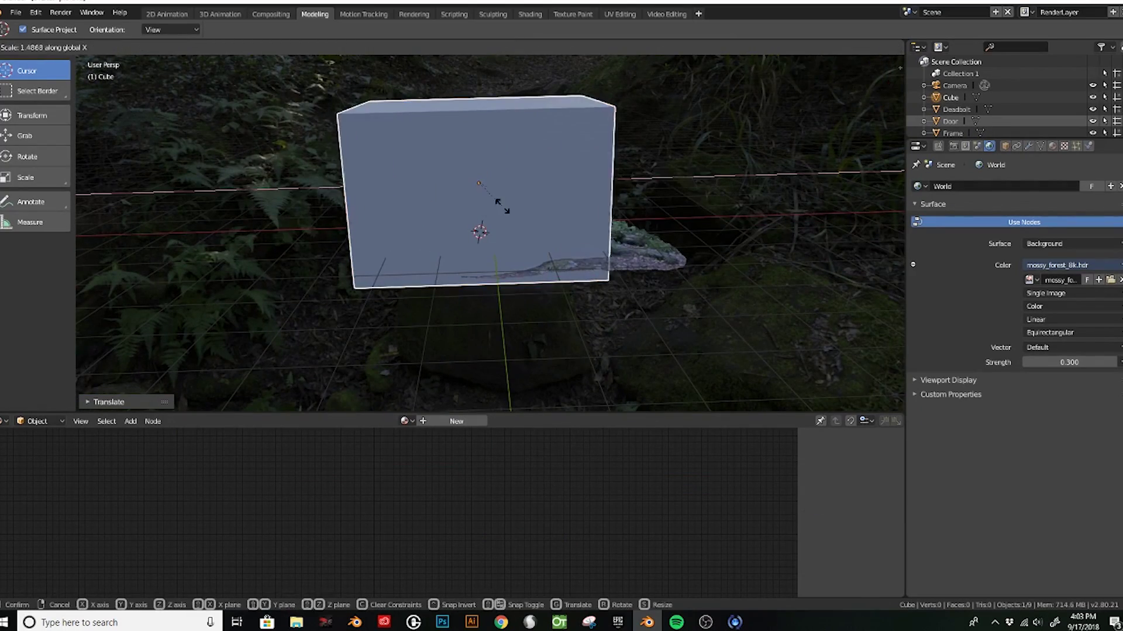
{"action": "middle_click_drag", "start_coordinate": [573, 239], "coordinate": [439, 250]}
{"action": "key", "text": "y"}
{"action": "right_click", "coordinate": [596, 284]}
{"action": "middle_click_drag", "start_coordinate": [595, 284], "coordinate": [111, 58]}
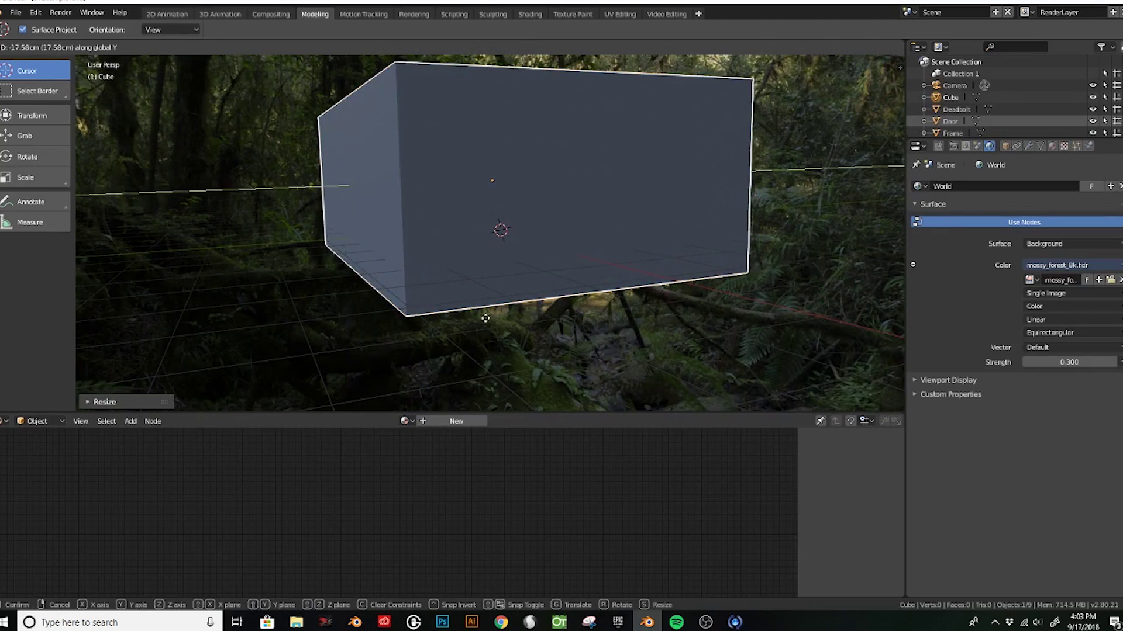
Give the cube a new material, replacing Principled BSDF with Volume Scatter on the Volume output.
{"action": "left_click", "coordinate": [1006, 226]}
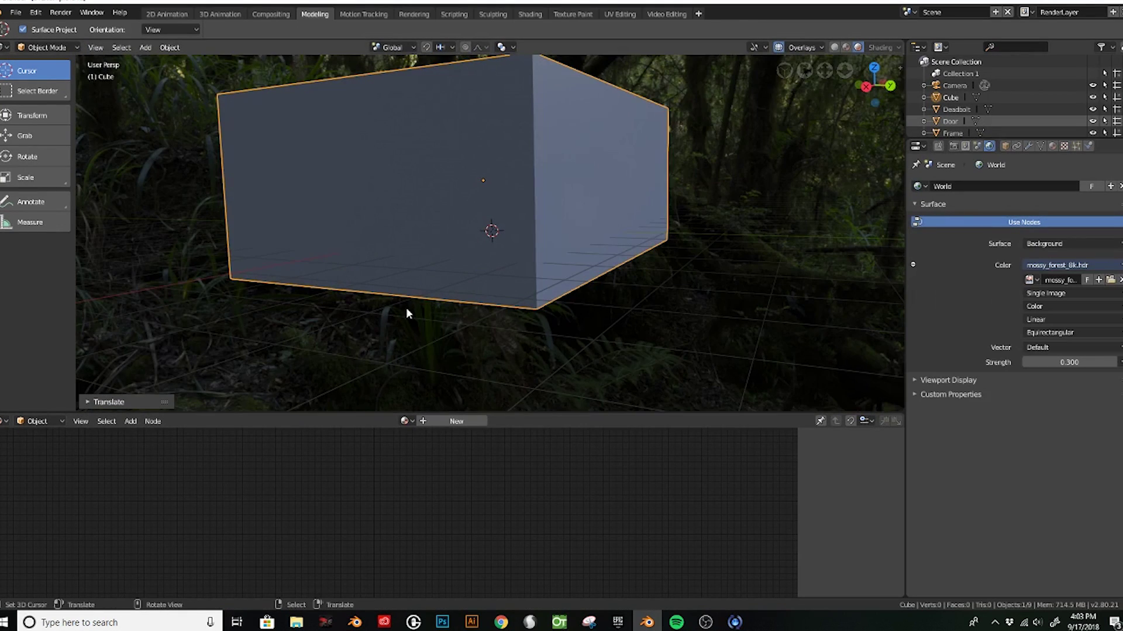
{"action": "left_click", "coordinate": [1052, 147]}
{"action": "left_click", "coordinate": [1006, 222]}
{"action": "key", "text": "Delete"}
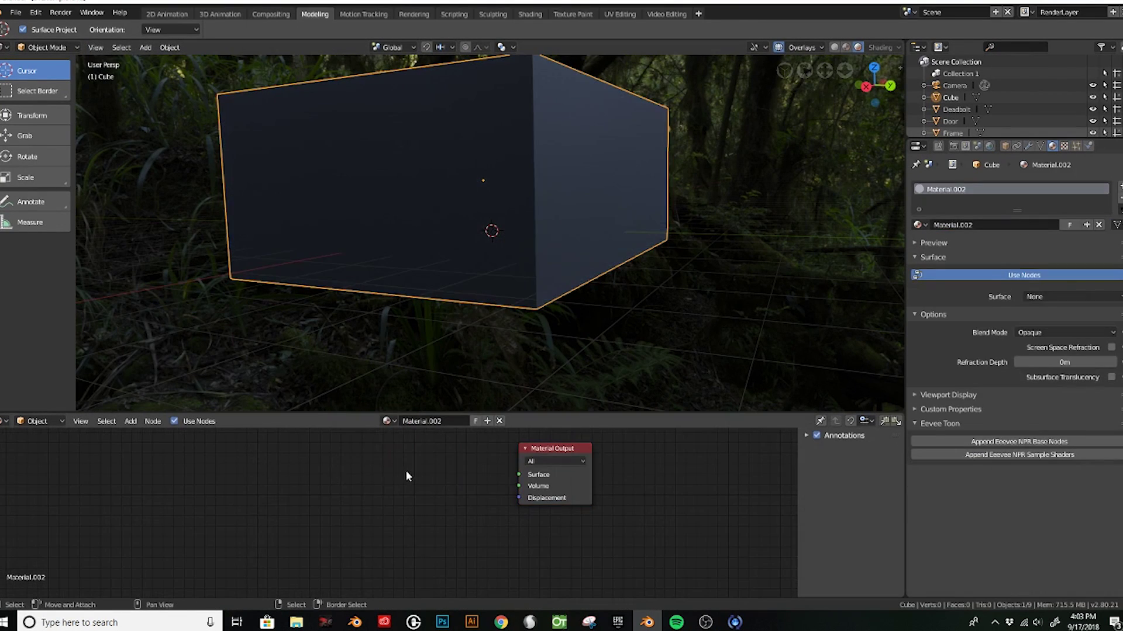
{"action": "key", "text": "shift+a"}
{"action": "type", "text": "scatter"}
{"action": "key", "text": "Return"}
{"action": "left_click", "coordinate": [446, 489]}
{"action": "mouse_move", "coordinate": [438, 486]}
{"action": "left_mouse_down"}
{"action": "mouse_move", "coordinate": [518, 475]}
{"action": "mouse_move", "coordinate": [518, 486]}
{"action": "left_mouse_up"}
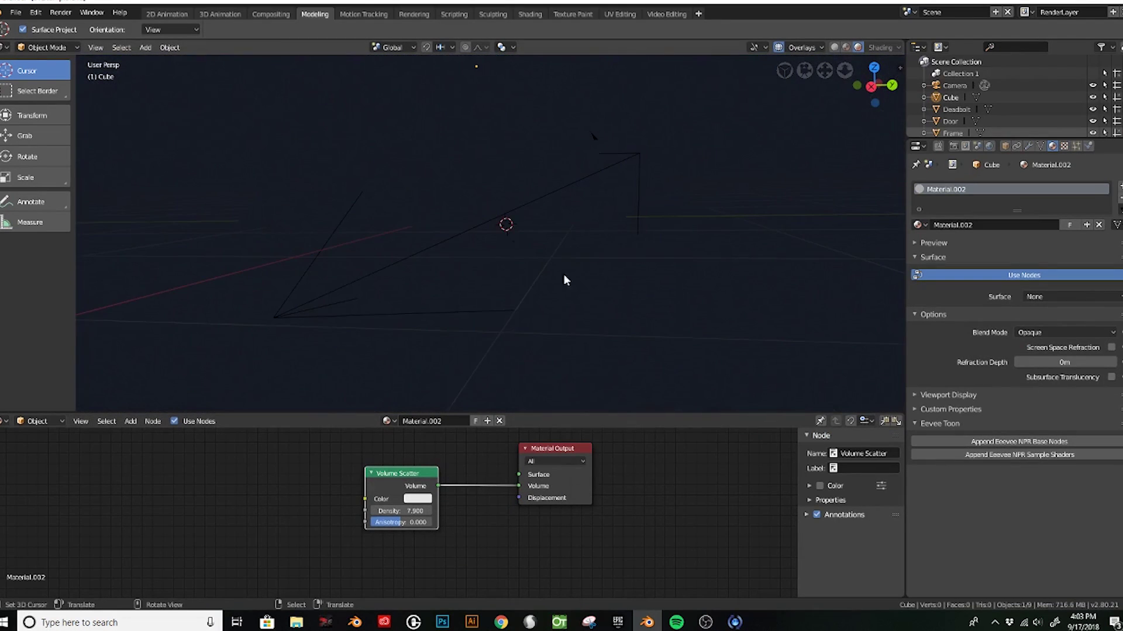
{"action": "mouse_move", "coordinate": [409, 511]}
{"action": "left_mouse_down"}
{"action": "mouse_move", "coordinate": [386, 511]}
{"action": "mouse_move", "coordinate": [444, 511]}
{"action": "left_mouse_up"}
Check the fog through the camera, keep density at 0.5 and raise anisotropy slightly.
{"action": "left_click", "coordinate": [95, 48]}
{"action": "left_click", "coordinate": [251, 143]}
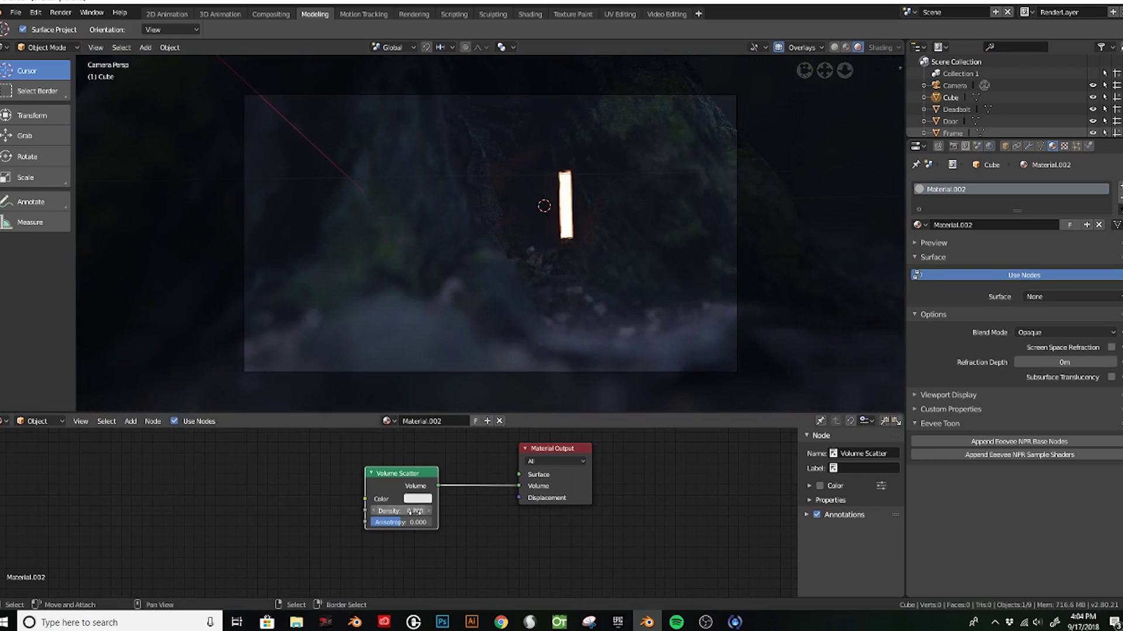
{"action": "key", "text": "ctrl+z"}
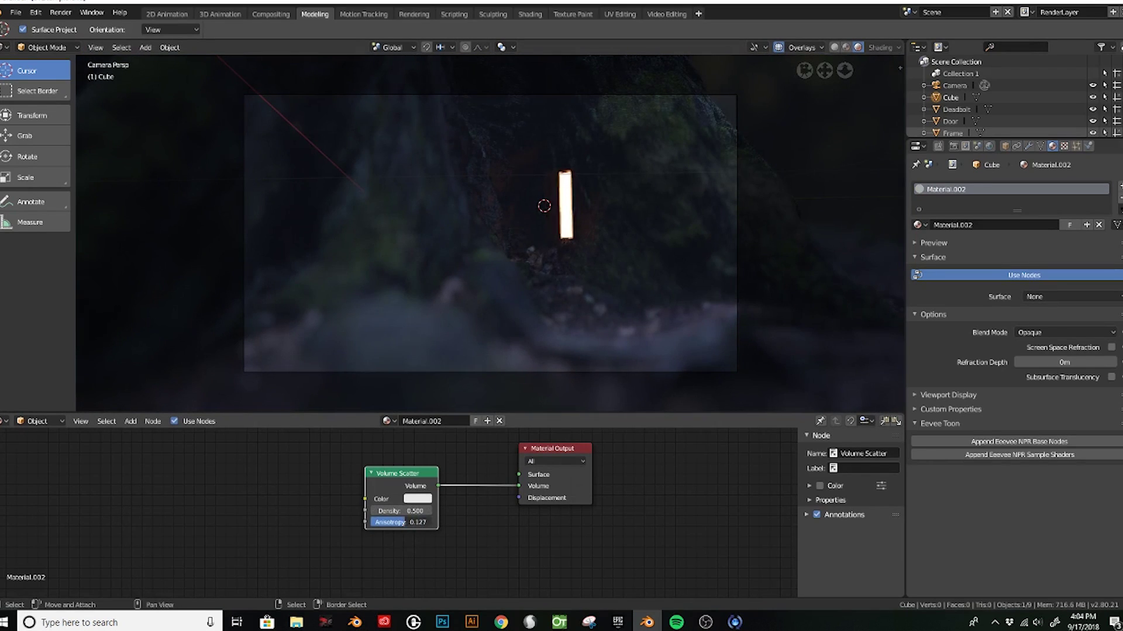
{"action": "left_click_drag", "start_coordinate": [391, 523], "coordinate": [403, 522]}
{"action": "scroll", "coordinate": [539, 310], "scroll_direction": "down", "scroll_amount": 4}
Feed a Voronoi Texture into the fog Density, raise anisotropy and tint the fog pale blue.
{"action": "key", "text": "shift+a"}
{"action": "left_click", "coordinate": [235, 477]}
{"action": "type", "text": "vo"}
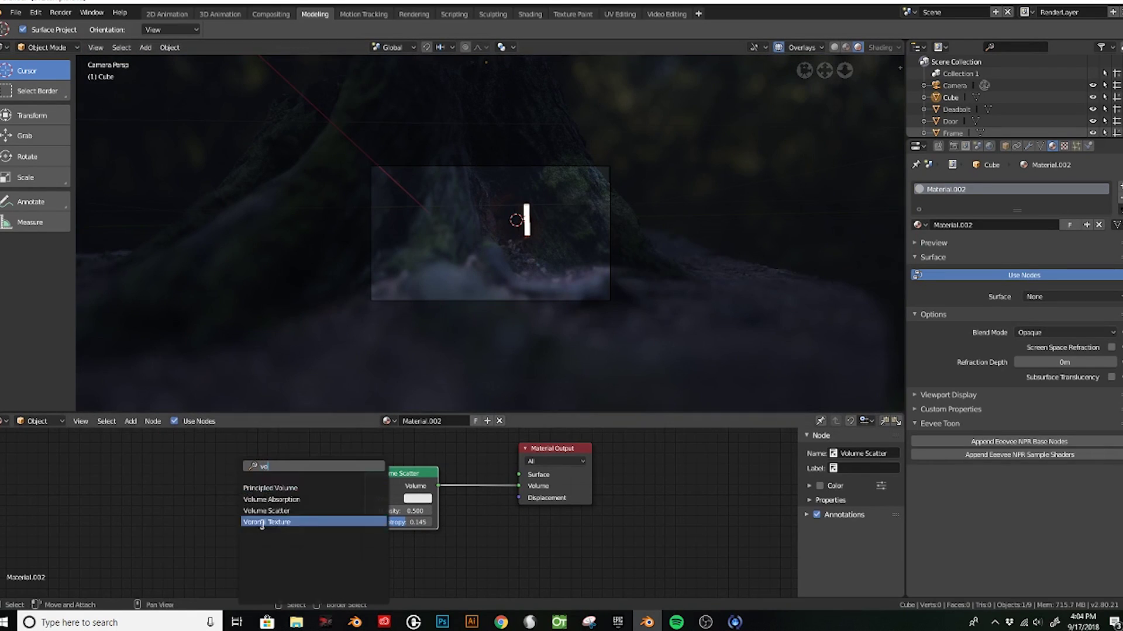
{"action": "left_click", "coordinate": [262, 522]}
{"action": "left_click_drag", "start_coordinate": [268, 495], "coordinate": [360, 510]}
{"action": "scroll", "coordinate": [269, 526], "scroll_direction": "up", "scroll_amount": 1}
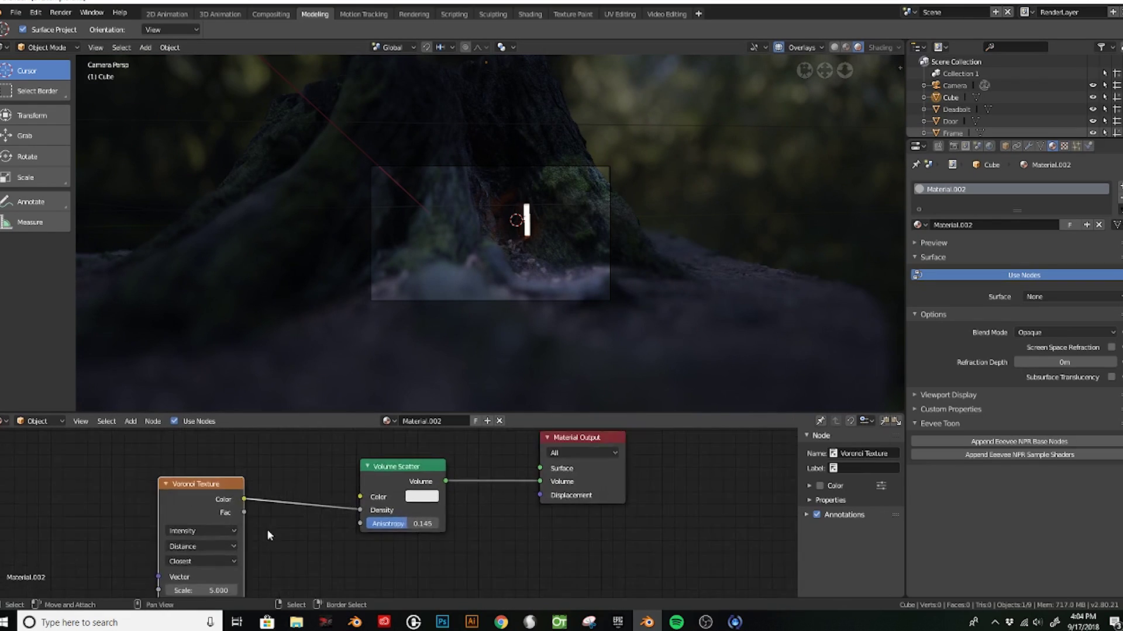
{"action": "middle_click_drag", "start_coordinate": [268, 536], "coordinate": [315, 483]}
{"action": "left_click_drag", "start_coordinate": [240, 539], "coordinate": [274, 538]}
{"action": "middle_click_drag", "start_coordinate": [289, 535], "coordinate": [248, 561]}
{"action": "left_click_drag", "start_coordinate": [417, 500], "coordinate": [444, 500]}
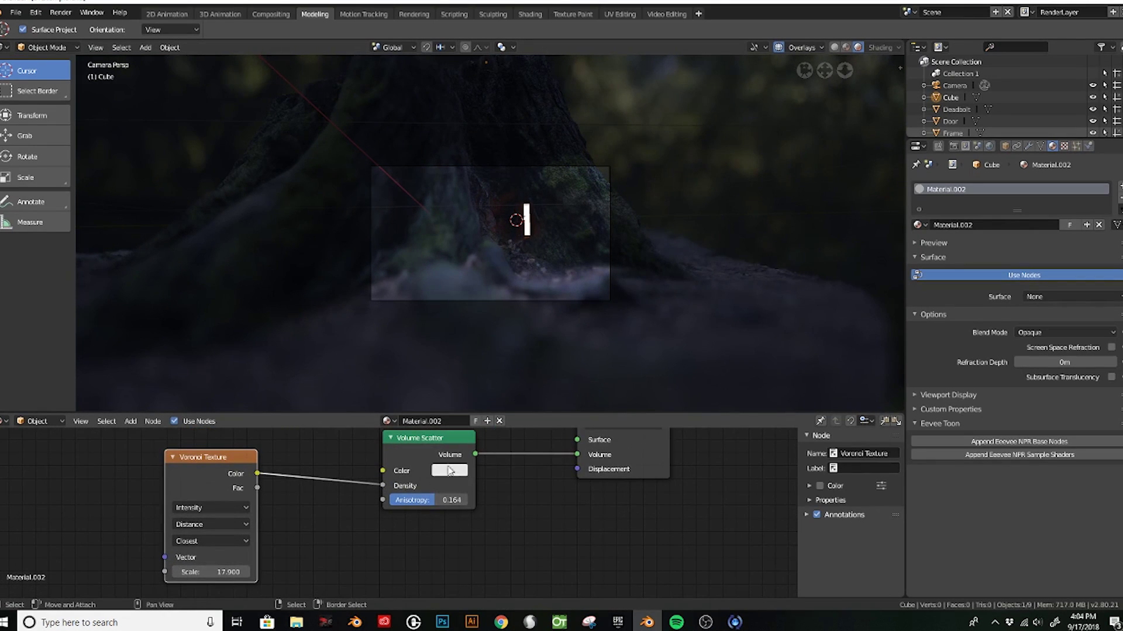
{"action": "left_click", "coordinate": [449, 470]}
Insert a Multiply 10.2 Math node before Density and raise the Voronoi scale to 189.9.
{"action": "key", "text": "shift+a"}
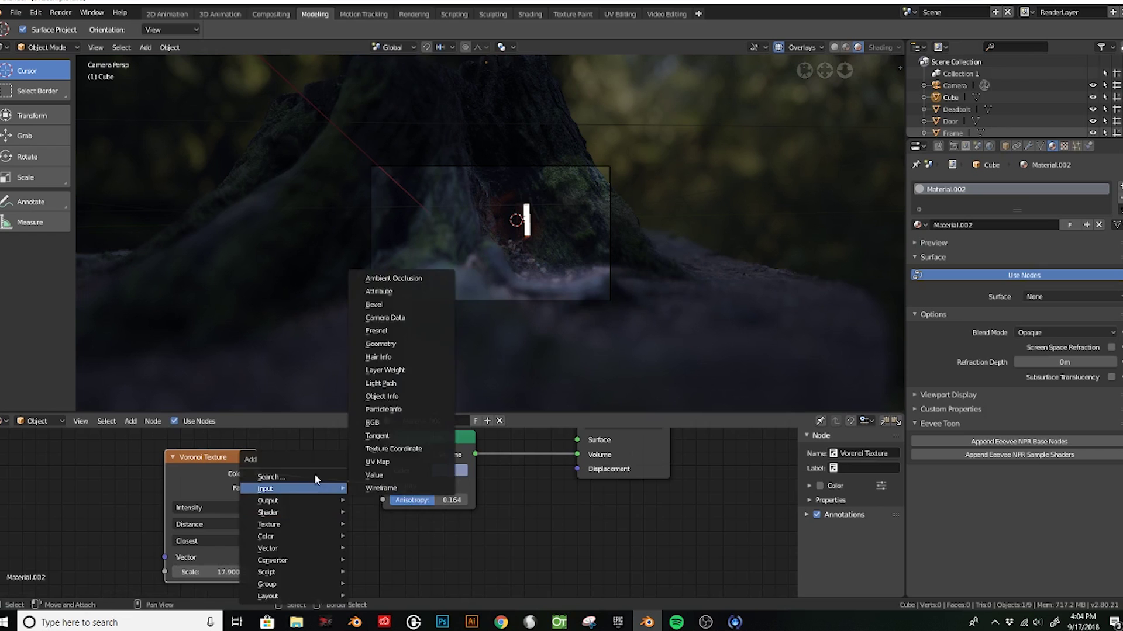
{"action": "left_click", "coordinate": [350, 489]}
{"action": "left_click", "coordinate": [315, 435]}
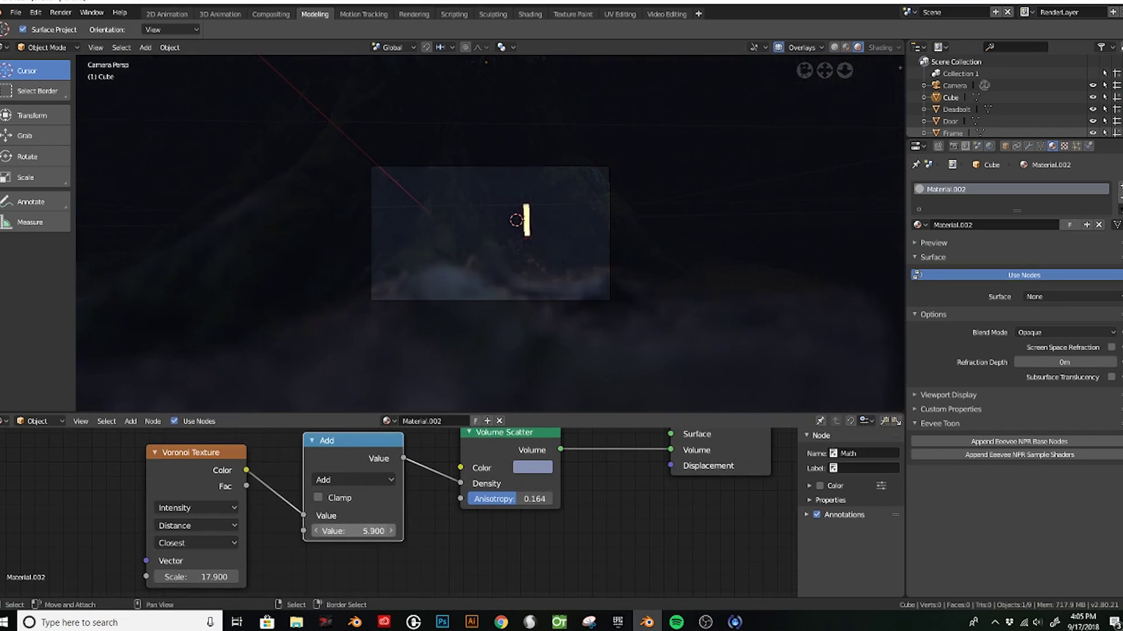
{"action": "left_click", "coordinate": [353, 480]}
{"action": "left_click", "coordinate": [333, 429]}
{"action": "left_click_drag", "start_coordinate": [354, 531], "coordinate": [386, 531]}
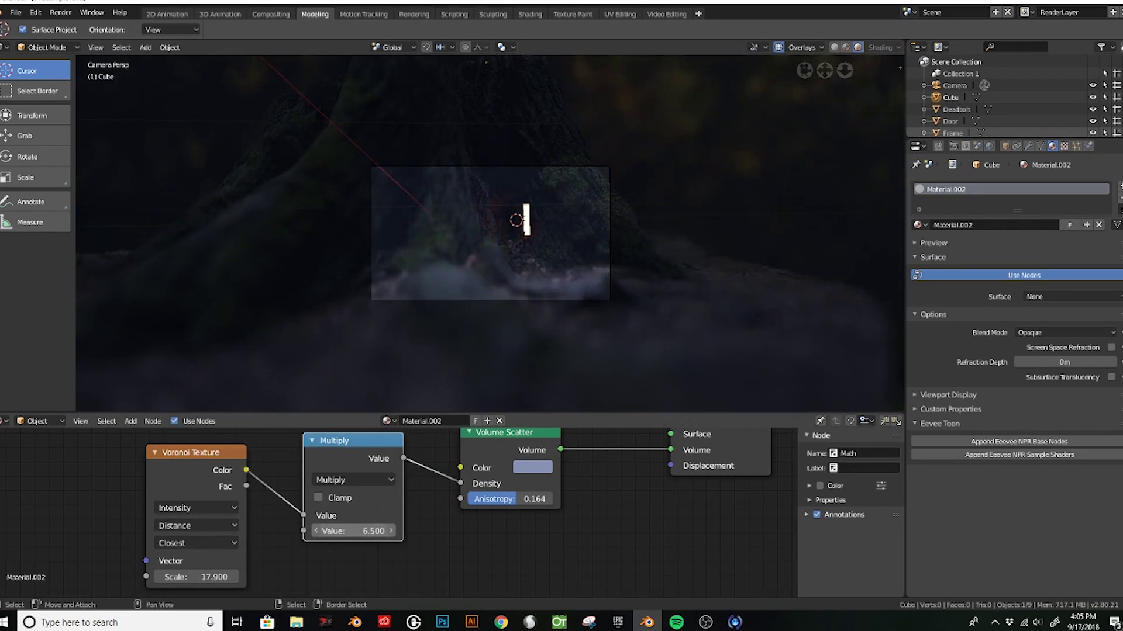
{"action": "scroll", "coordinate": [585, 278], "scroll_direction": "up", "scroll_amount": 1}
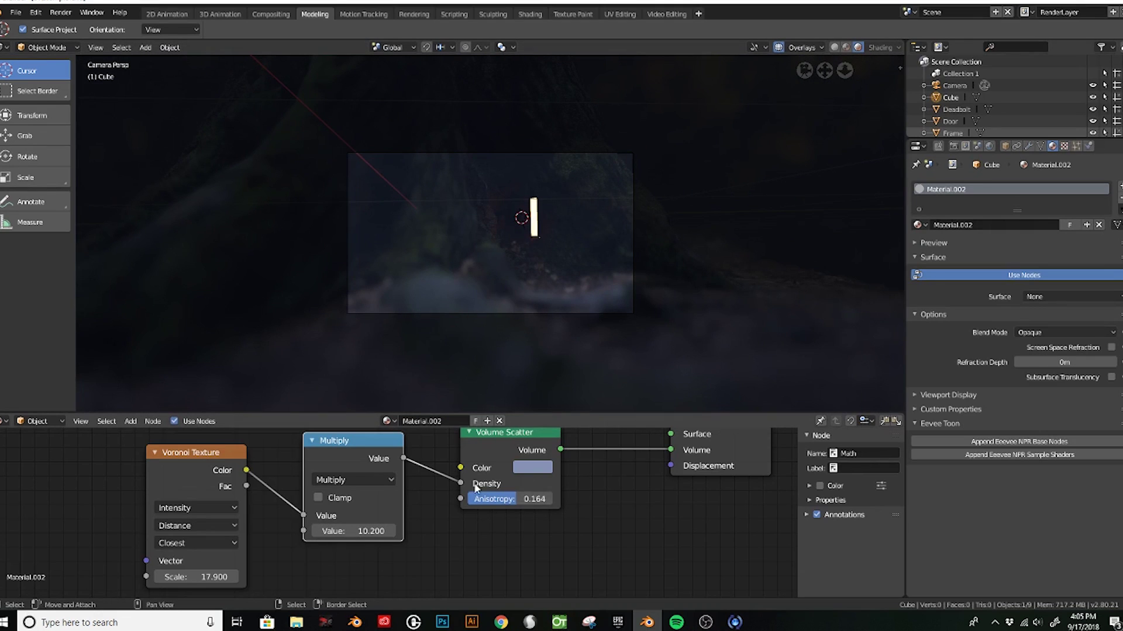
{"action": "left_click_drag", "start_coordinate": [196, 577], "coordinate": [228, 577]}
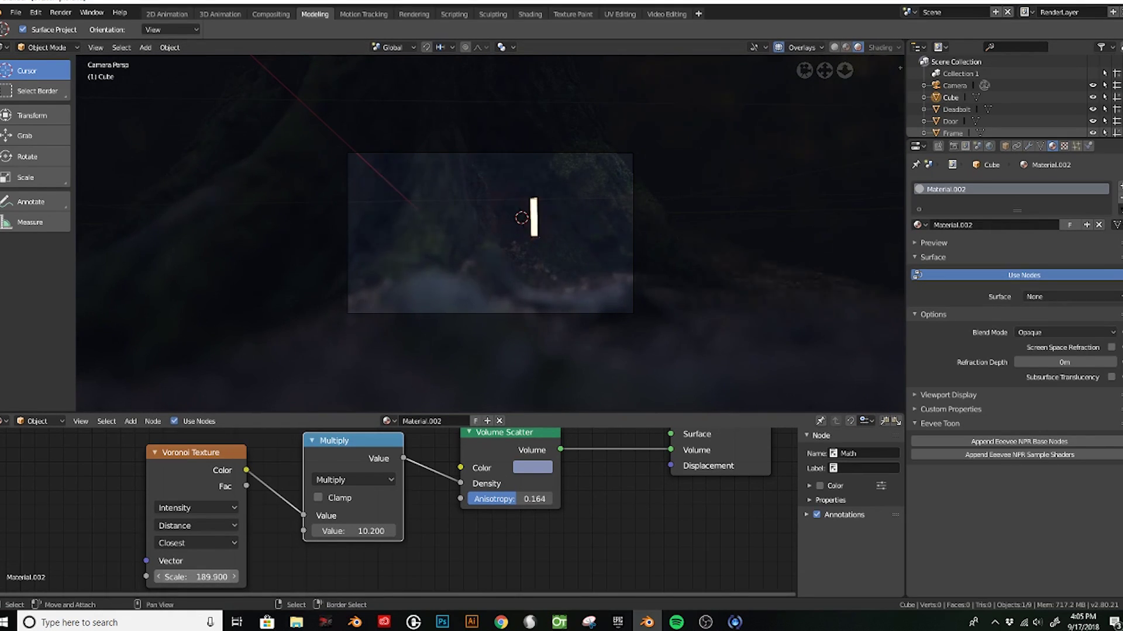
{"action": "left_click", "coordinate": [560, 240]}
Select the camera and switch the lower editor to the animation Timeline.
{"action": "left_click", "coordinate": [575, 292]}
{"action": "scroll", "coordinate": [575, 293], "scroll_direction": "up", "scroll_amount": 1}
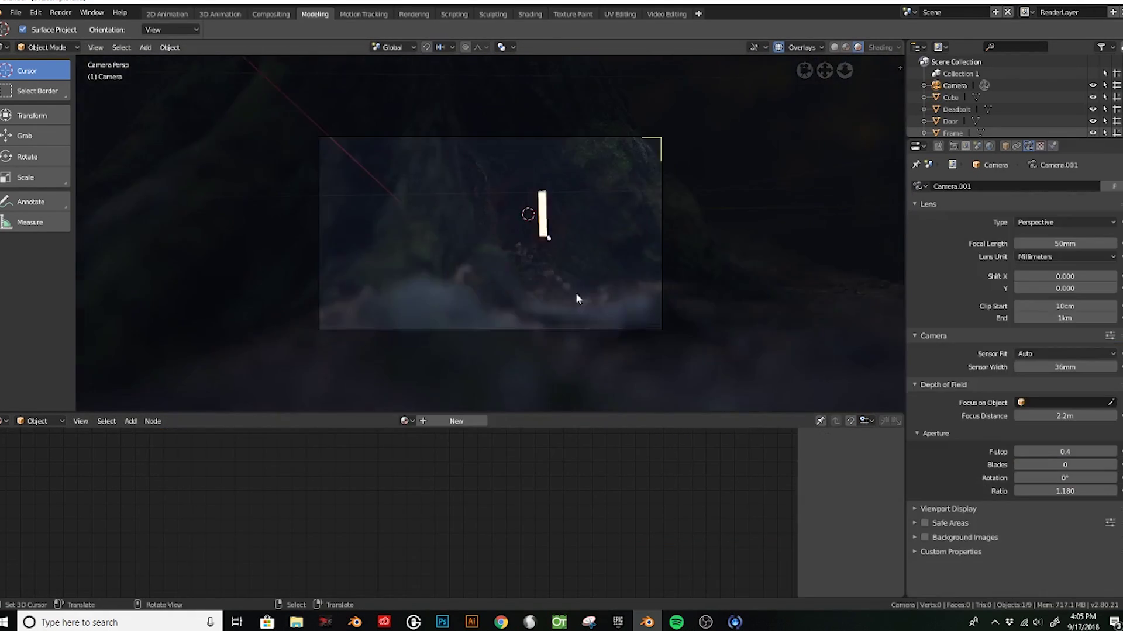
{"action": "scroll", "coordinate": [738, 203], "scroll_direction": "up", "scroll_amount": 2}
{"action": "left_click", "coordinate": [739, 203]}
{"action": "left_click", "coordinate": [754, 254]}
{"action": "scroll", "coordinate": [755, 253], "scroll_direction": "up", "scroll_amount": 3}
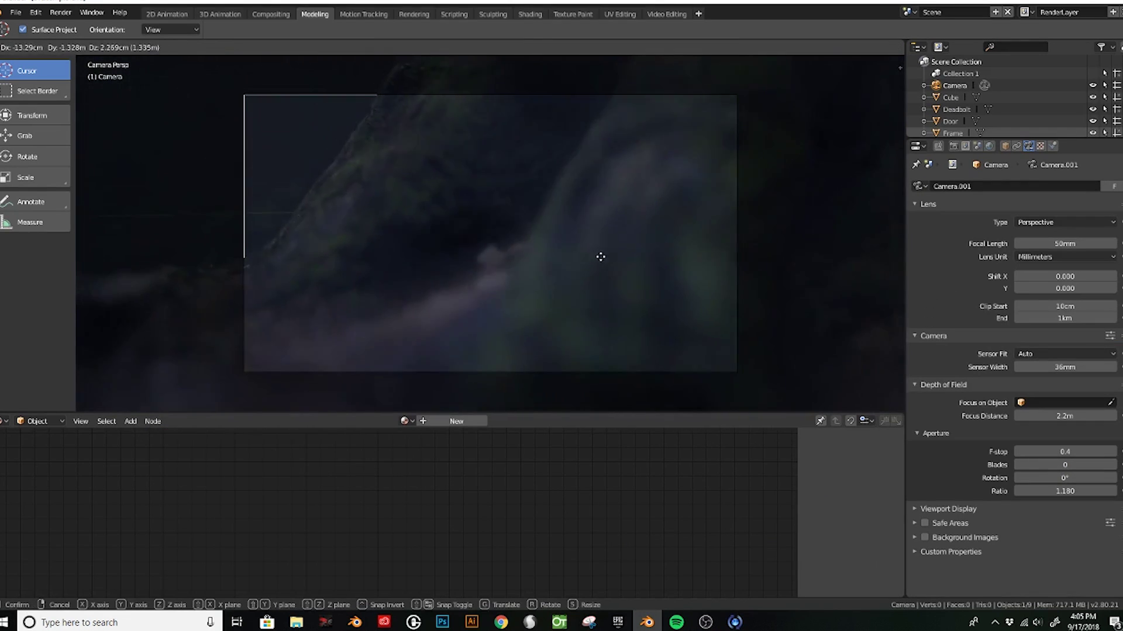
{"action": "scroll", "coordinate": [643, 269], "scroll_direction": "down", "scroll_amount": 6}
{"action": "left_click", "coordinate": [5, 421]}
{"action": "left_click", "coordinate": [108, 341]}
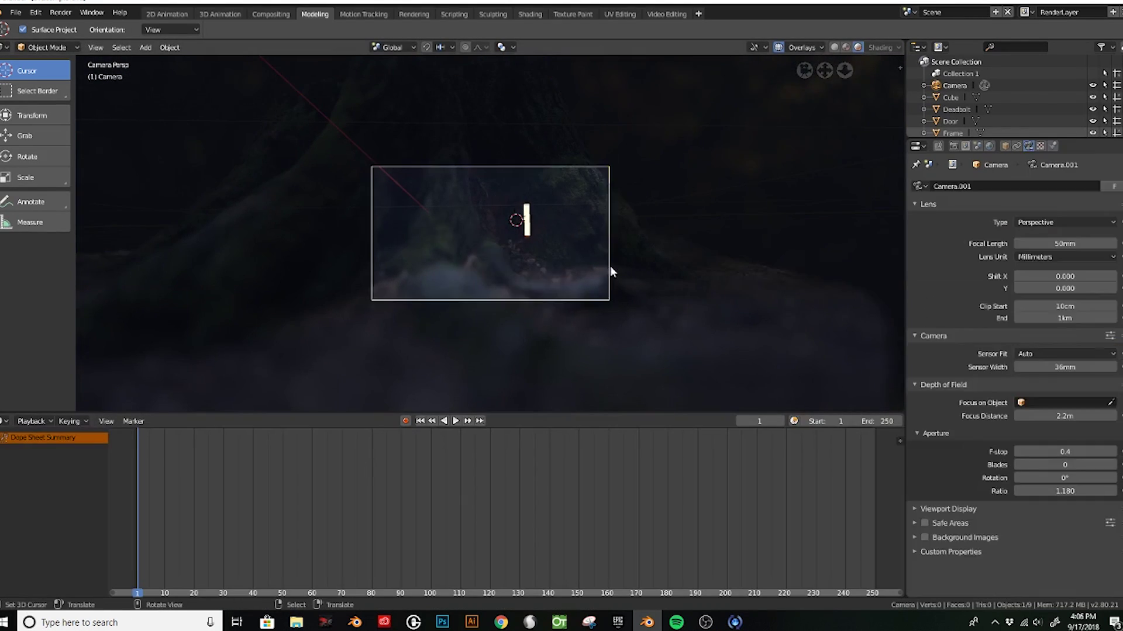
Look through the camera and keyframe its location and rotation at frame 100.
{"action": "left_click", "coordinate": [594, 300]}
{"action": "key", "text": "KP_Decimal"}
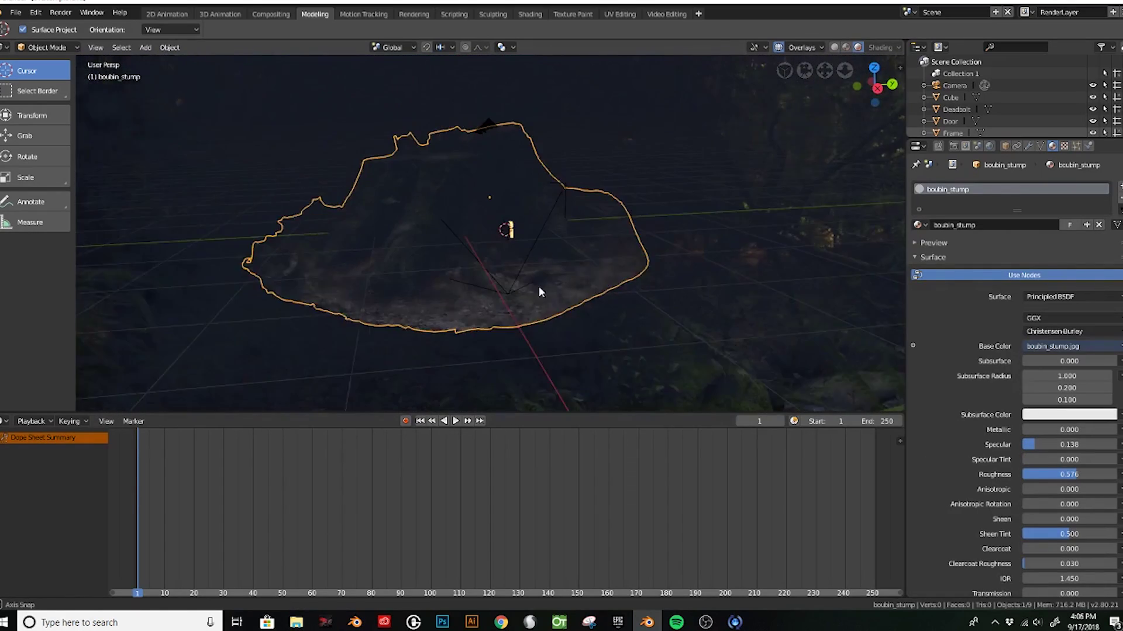
{"action": "left_click", "coordinate": [530, 272]}
{"action": "key", "text": "KP_Decimal"}
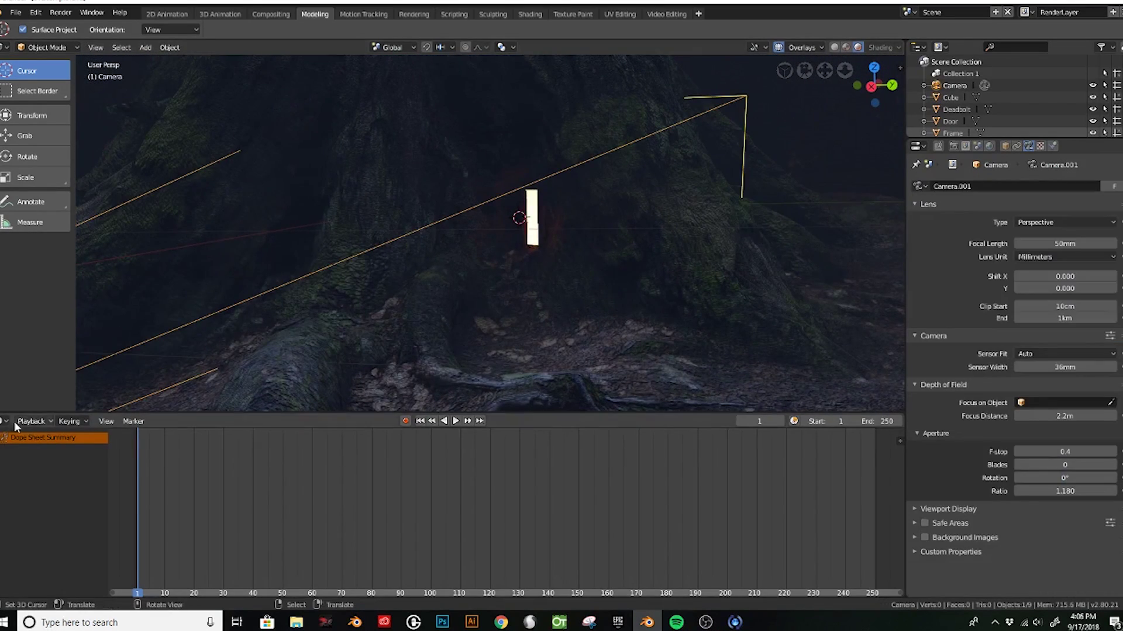
{"action": "left_click", "coordinate": [96, 47]}
{"action": "left_click", "coordinate": [300, 143]}
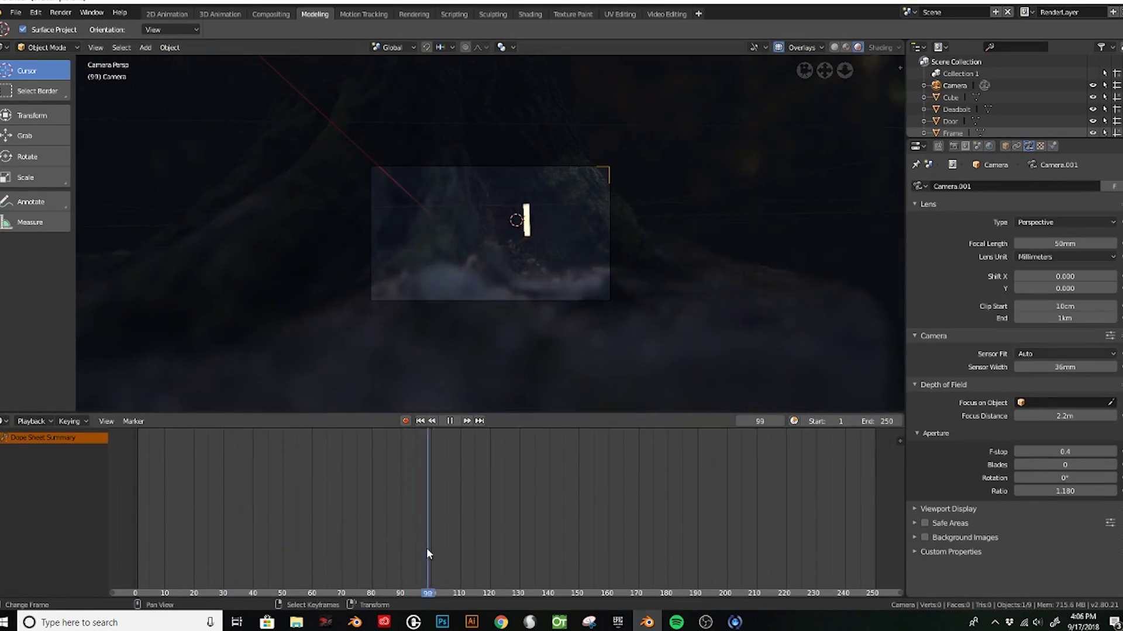
{"action": "key", "text": "space"}
{"action": "key", "text": "i"}
{"action": "left_click", "coordinate": [521, 268]}
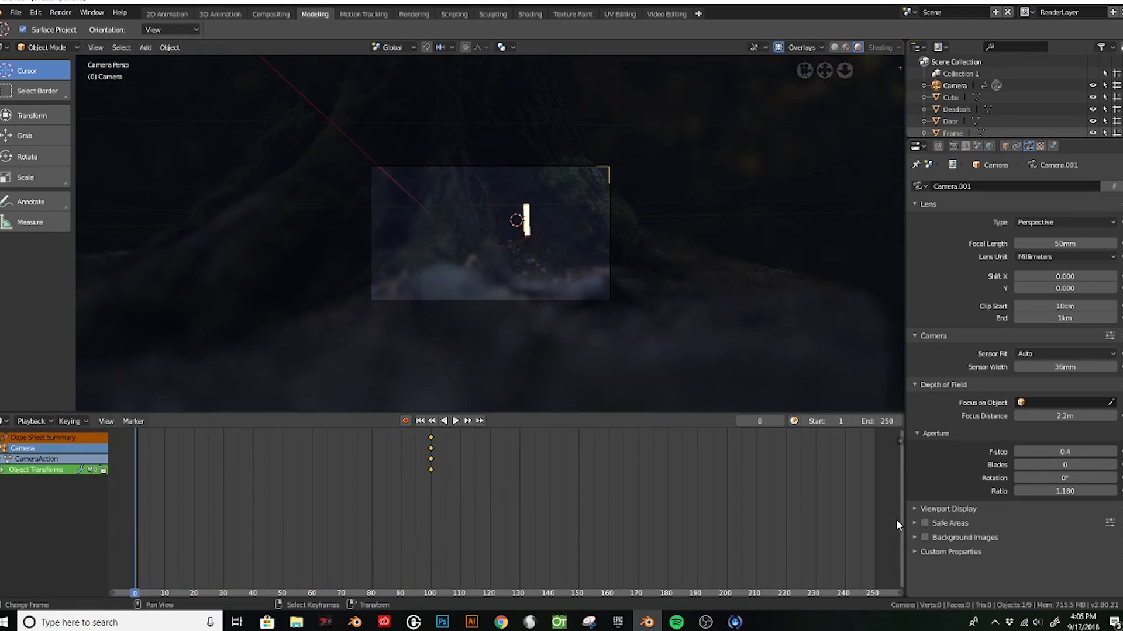
Move the camera along X, keyframe frames 0 and 100, and play the animation.
{"action": "key", "text": "g"}
{"action": "left_click", "coordinate": [614, 286]}
{"action": "key", "text": "z"}
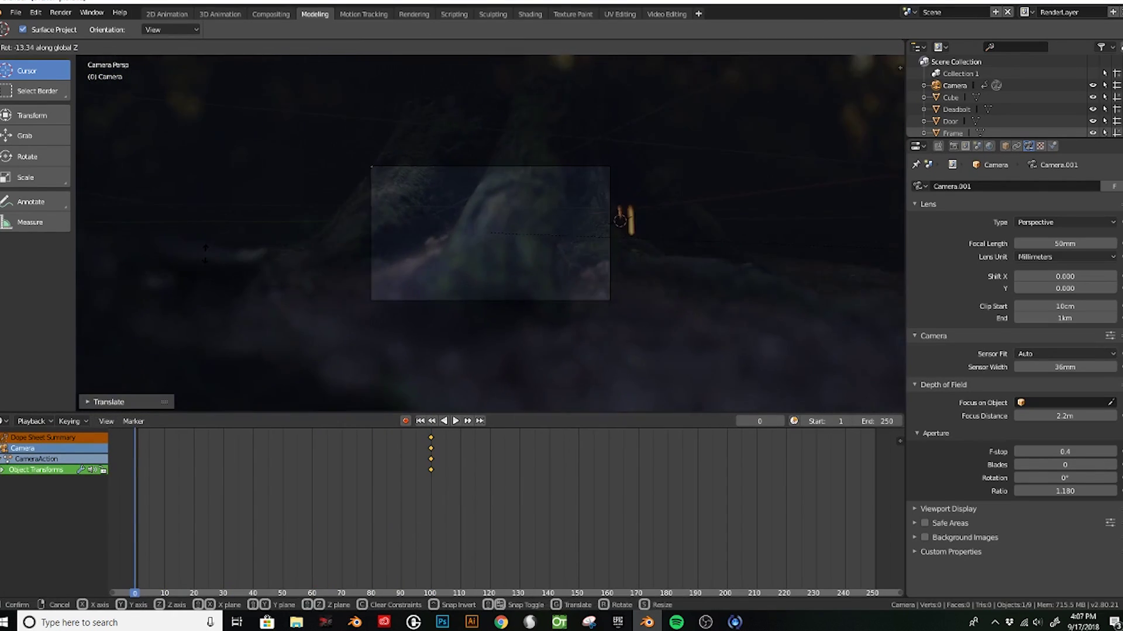
{"action": "key", "text": "x"}
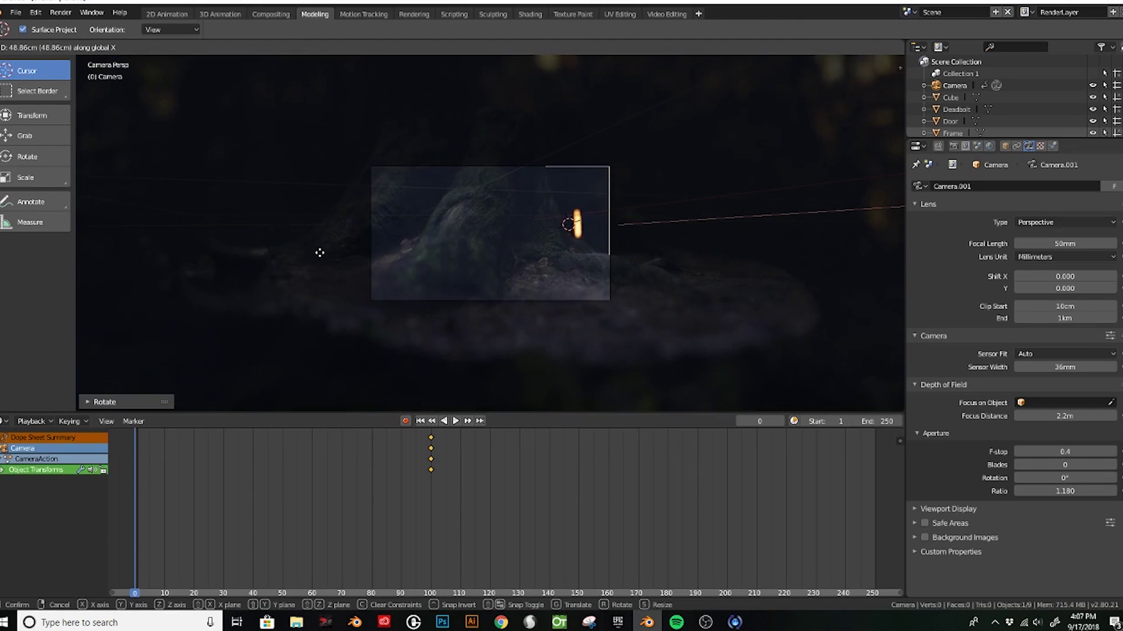
{"action": "key", "text": "i"}
{"action": "left_click_drag", "start_coordinate": [135, 521], "coordinate": [433, 543]}
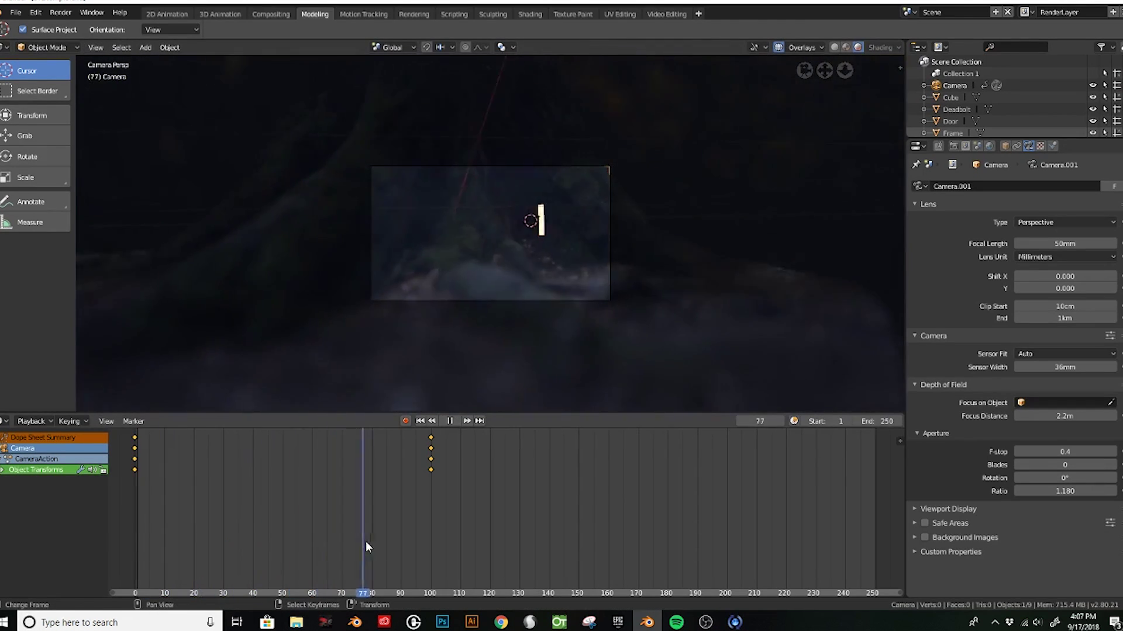
{"action": "key", "text": "g"}
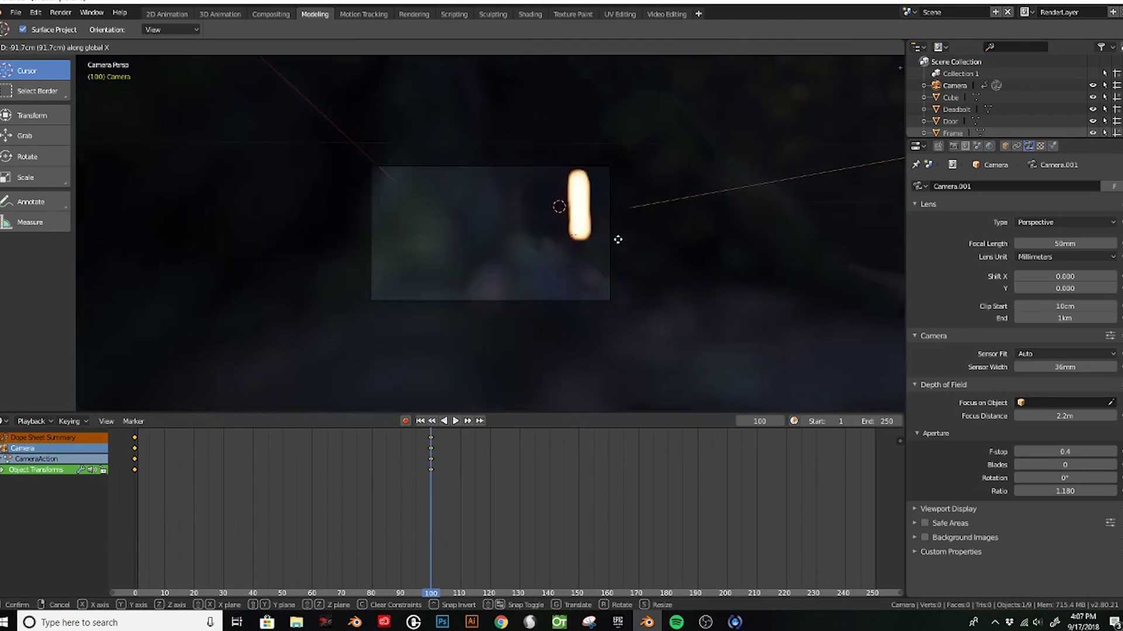
{"action": "key", "text": "x"}
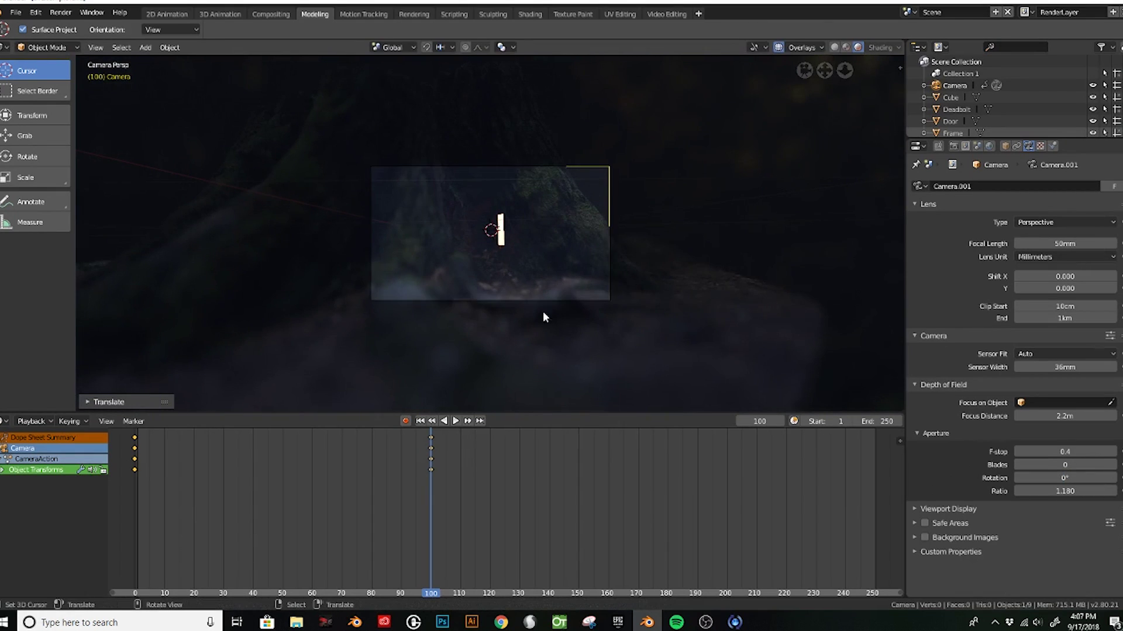
{"action": "key", "text": "Home"}
{"action": "left_click", "coordinate": [457, 421]}
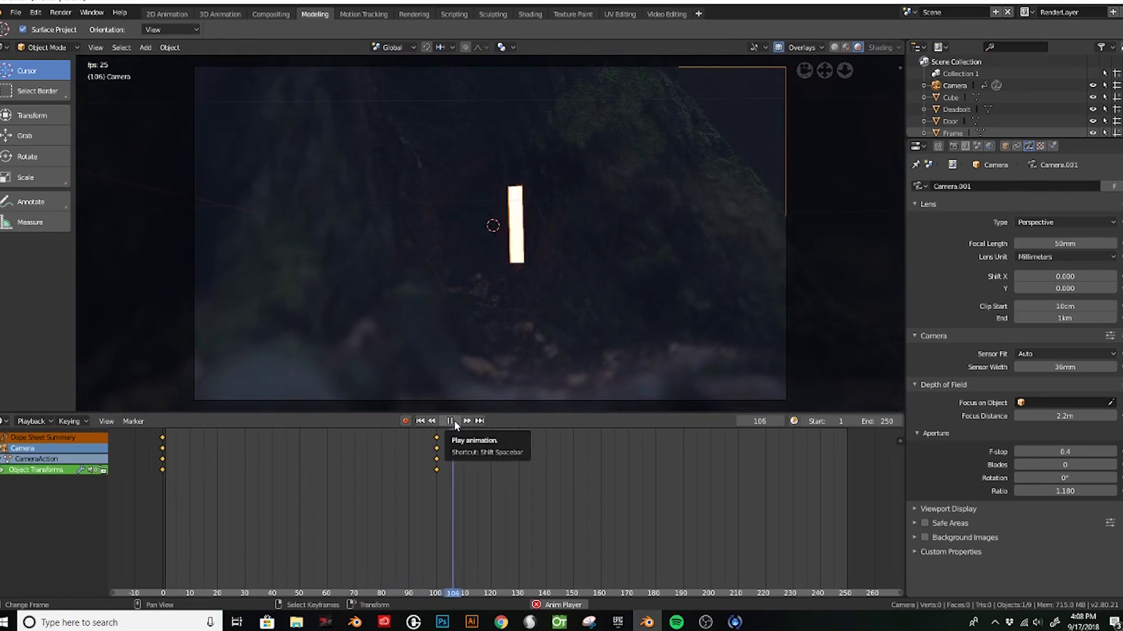
{"action": "scroll", "coordinate": [676, 307], "scroll_direction": "up", "scroll_amount": 5}
{"action": "scroll", "coordinate": [596, 275], "scroll_direction": "down", "scroll_amount": 8}
Set the output frame rate to 30 fps and the end frame to 100.
{"action": "left_click", "coordinate": [349, 493]}
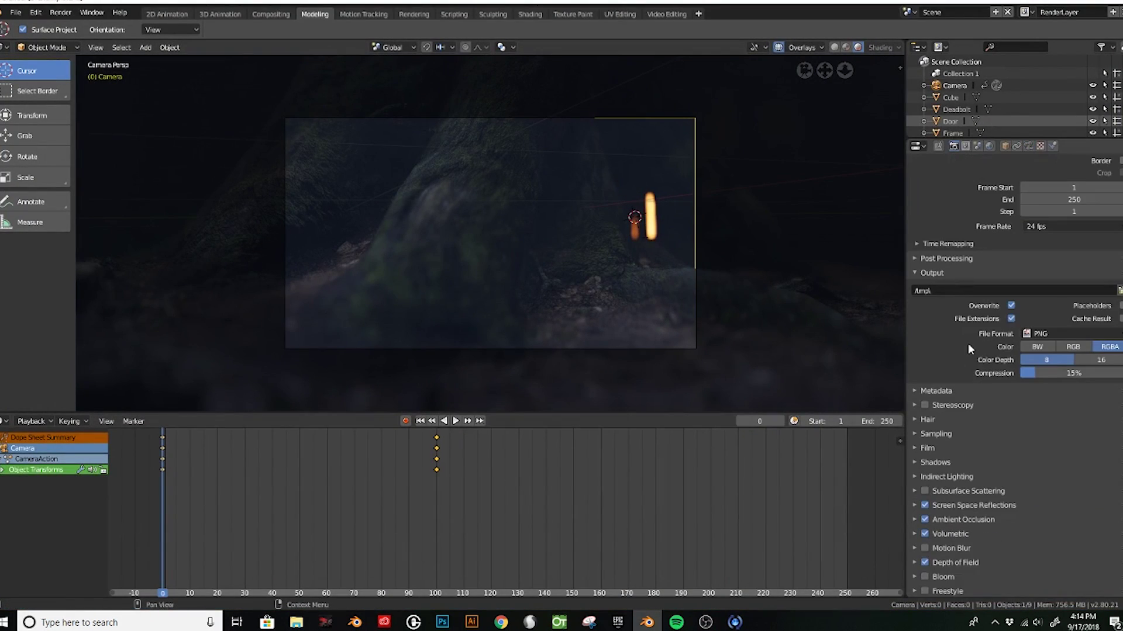
{"action": "left_click", "coordinate": [1046, 226]}
{"action": "left_click", "coordinate": [1061, 287]}
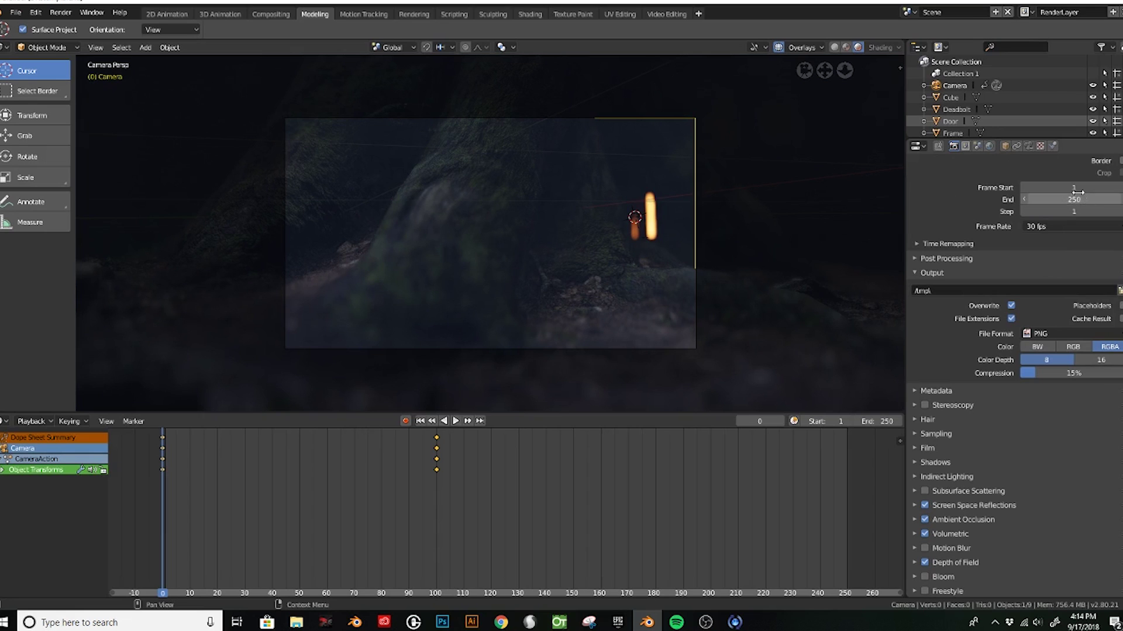
{"action": "type", "text": "10"}
{"action": "key", "text": "Return"}
{"action": "key", "text": "g"}
Move and tilt the camera along Y, then insert a location-rotation keyframe.
{"action": "key", "text": "y"}
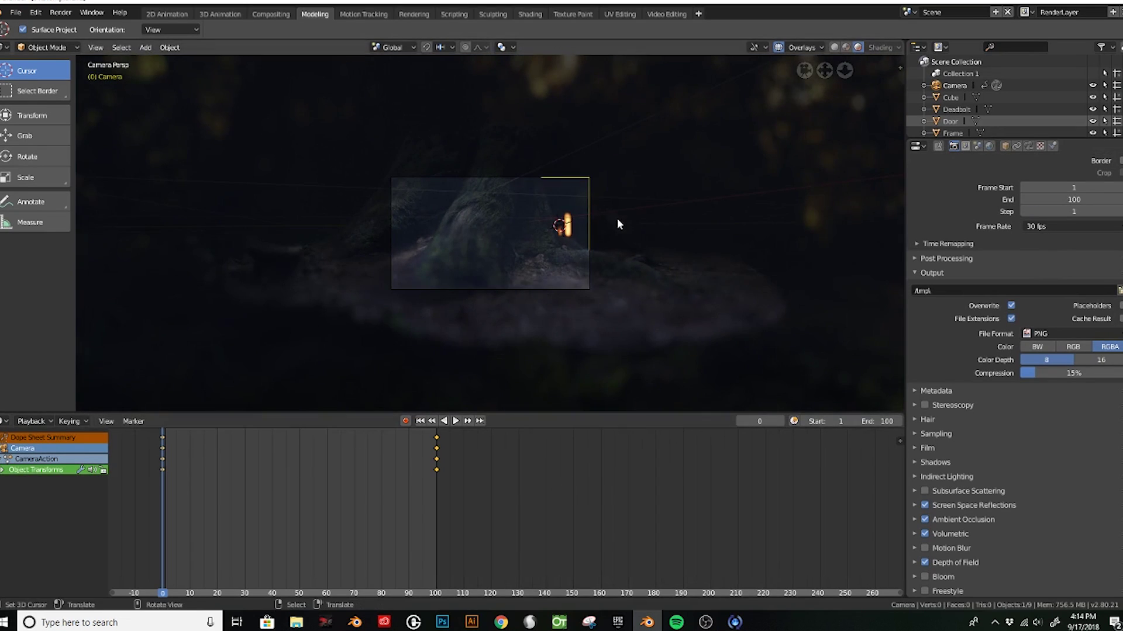
{"action": "left_click", "coordinate": [636, 264]}
{"action": "key", "text": "g"}
{"action": "key", "text": "y"}
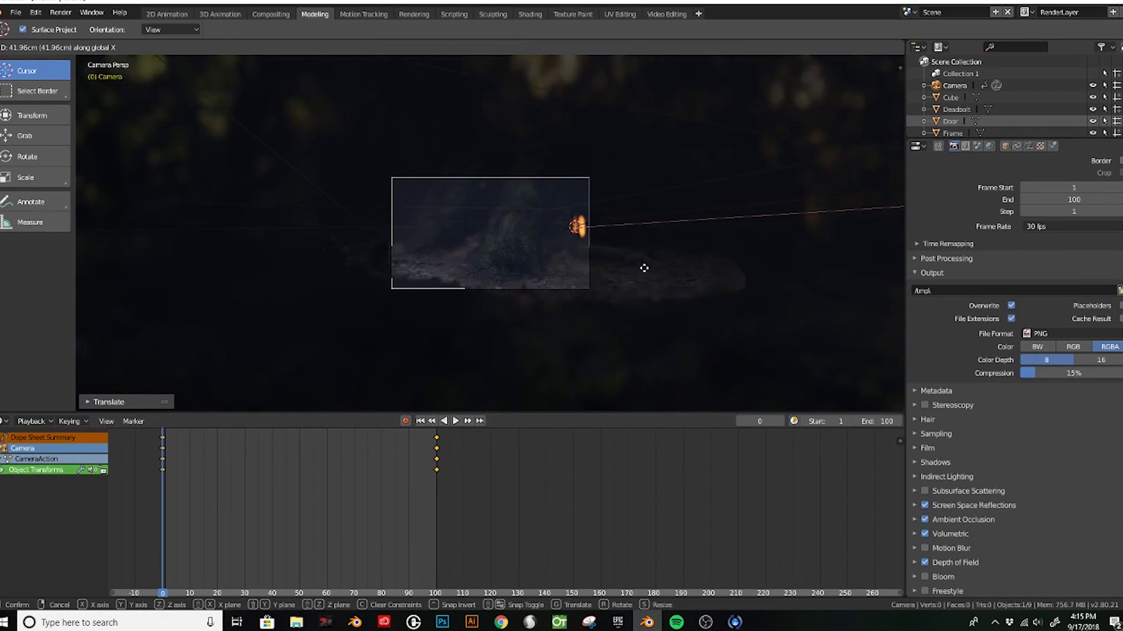
{"action": "key", "text": "r"}
{"action": "key", "text": "y"}
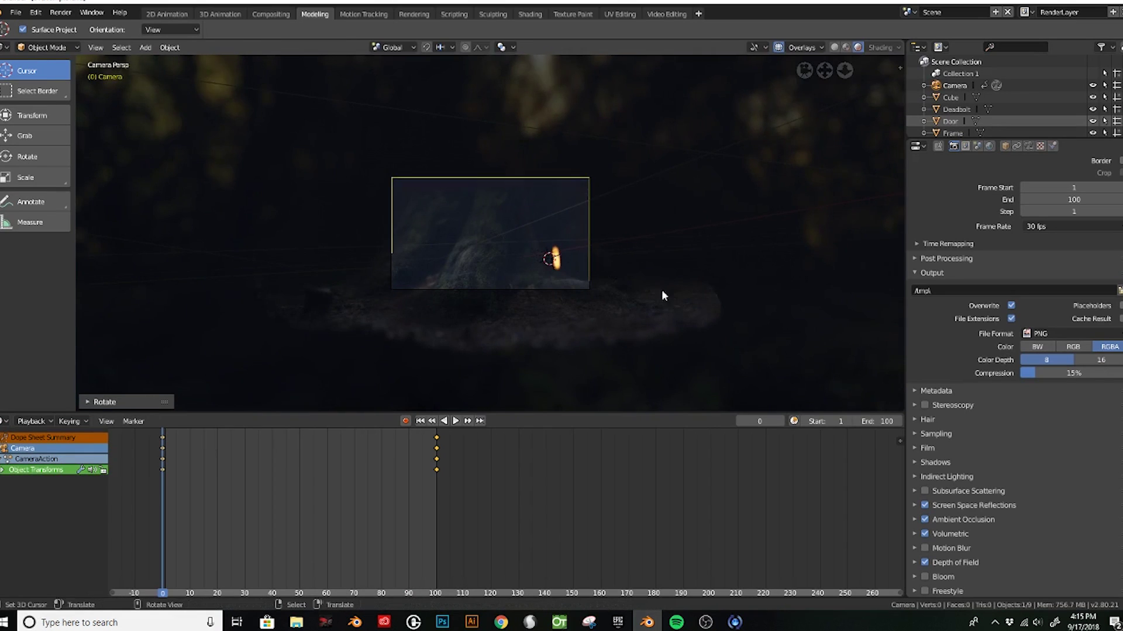
{"action": "key", "text": "i"}
{"action": "left_click", "coordinate": [525, 299]}
Scrub through the camera animation to preview the move, stopping at frame 69.
{"action": "left_click_drag", "start_coordinate": [287, 510], "coordinate": [392, 523]}
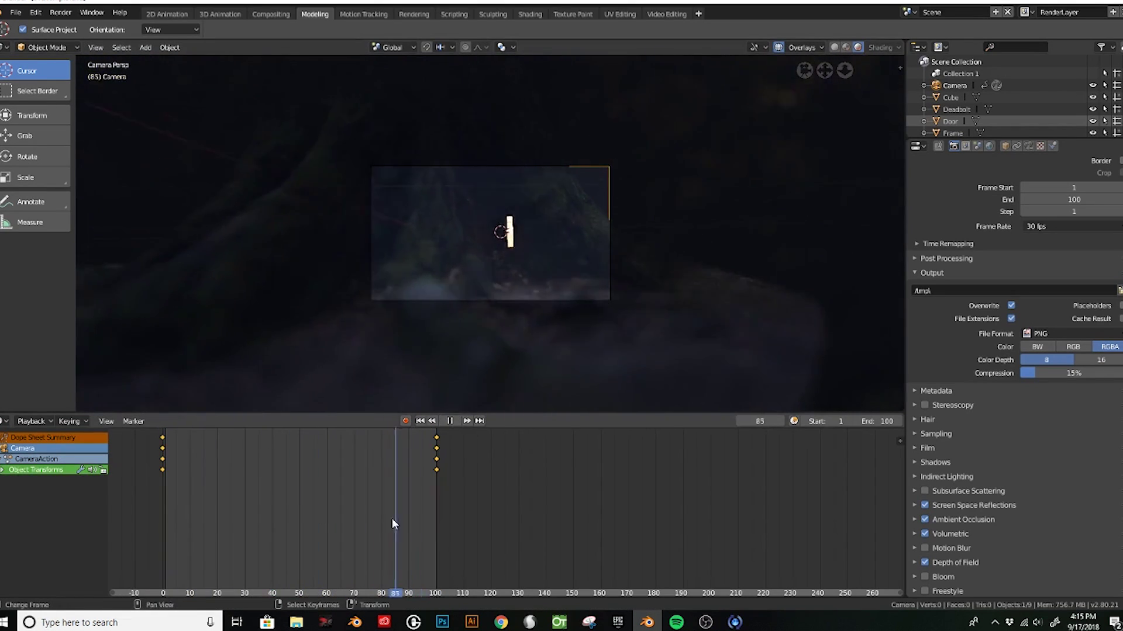
{"action": "key", "text": "Escape"}
{"action": "left_click", "coordinate": [989, 146]}
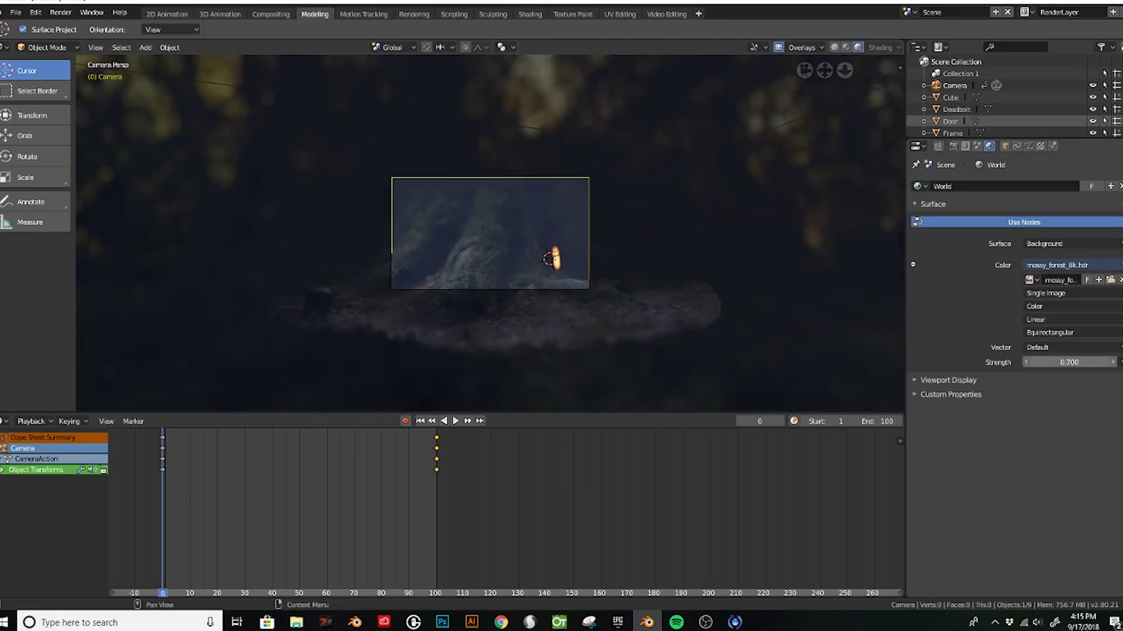
{"action": "mouse_move", "coordinate": [175, 517]}
{"action": "left_mouse_down"}
{"action": "mouse_move", "coordinate": [384, 541]}
{"action": "mouse_move", "coordinate": [431, 529]}
{"action": "mouse_move", "coordinate": [236, 511]}
{"action": "mouse_move", "coordinate": [415, 501]}
{"action": "mouse_move", "coordinate": [351, 509]}
{"action": "left_mouse_up"}
{"action": "middle_click_drag", "start_coordinate": [634, 225], "coordinate": [676, 303]}
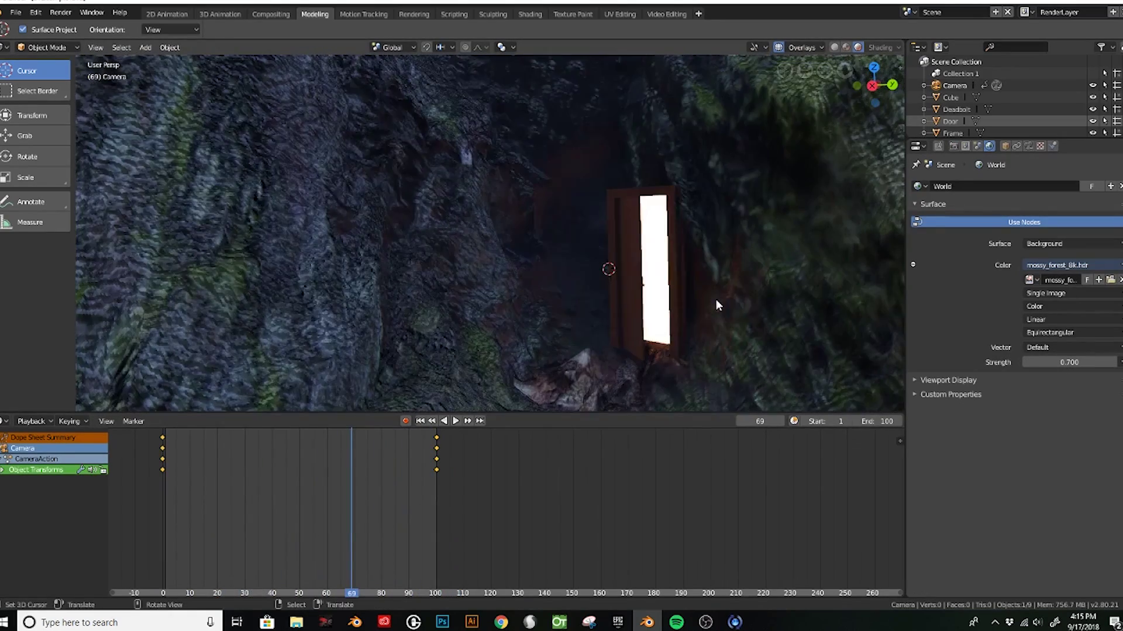
{"action": "key", "text": "shift+a"}
Add a torus at the door, stand it upright and tilt it on the Y axis.
{"action": "left_click", "coordinate": [829, 389]}
{"action": "key", "text": "r"}
{"action": "left_click", "coordinate": [814, 372]}
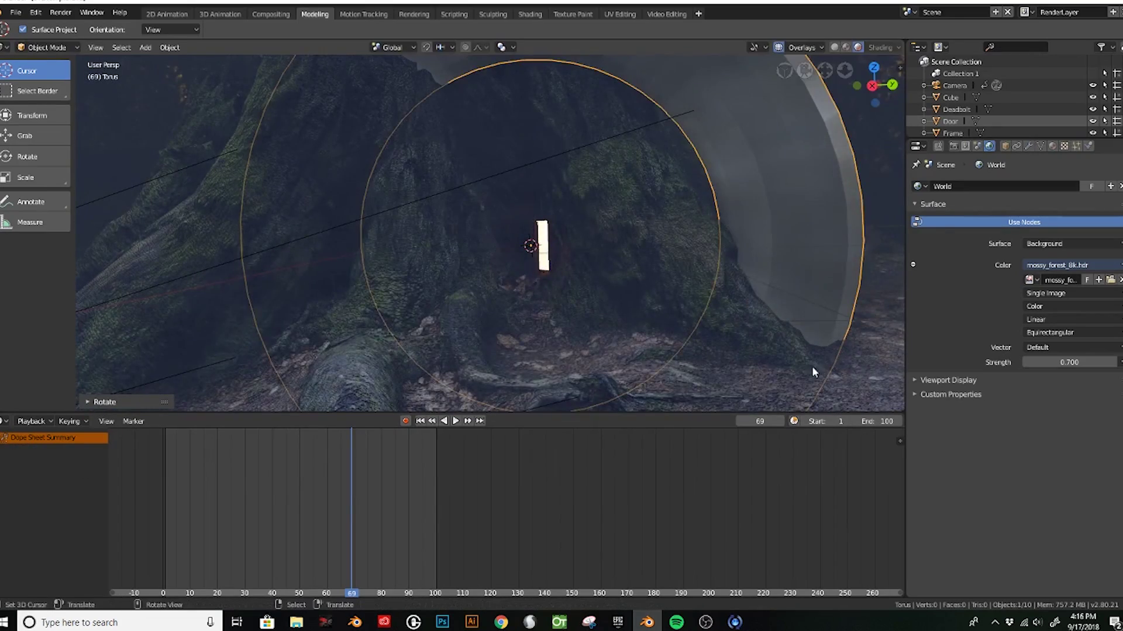
{"action": "key", "text": "s"}
{"action": "left_click", "coordinate": [564, 280]}
{"action": "scroll", "coordinate": [584, 293], "scroll_direction": "up", "scroll_amount": 3}
{"action": "key", "text": "r"}
{"action": "key", "text": "y"}
{"action": "left_click", "coordinate": [633, 340]}
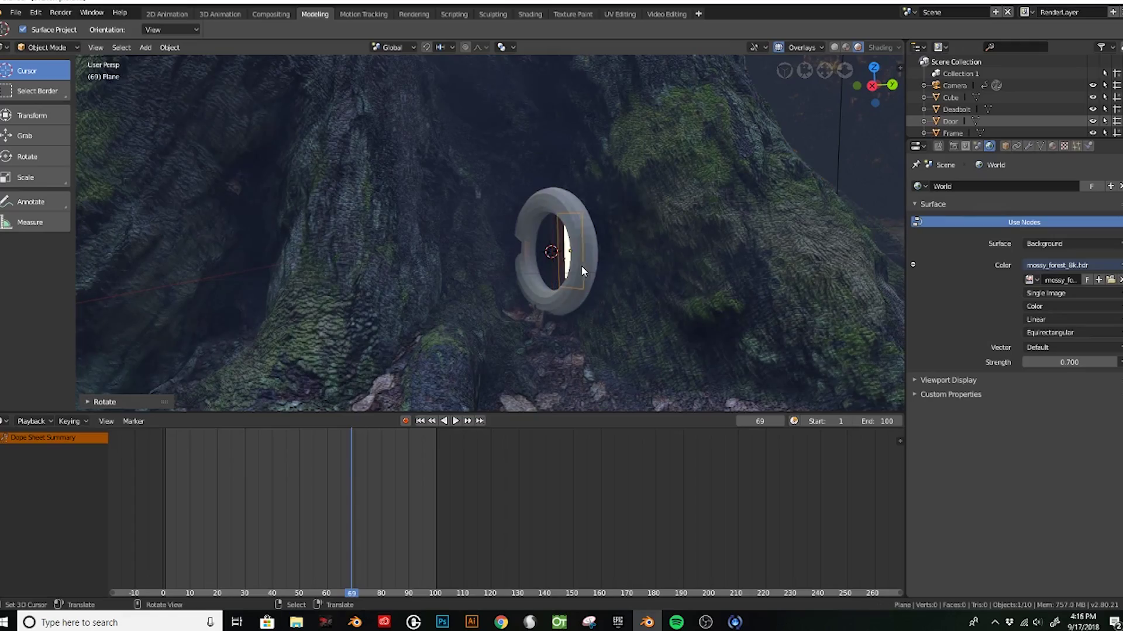
Move the torus along Y beside the door and shrink it to 0.8 size.
{"action": "middle_click_drag", "start_coordinate": [581, 271], "coordinate": [567, 338]}
{"action": "key", "text": "g"}
{"action": "key", "text": "y"}
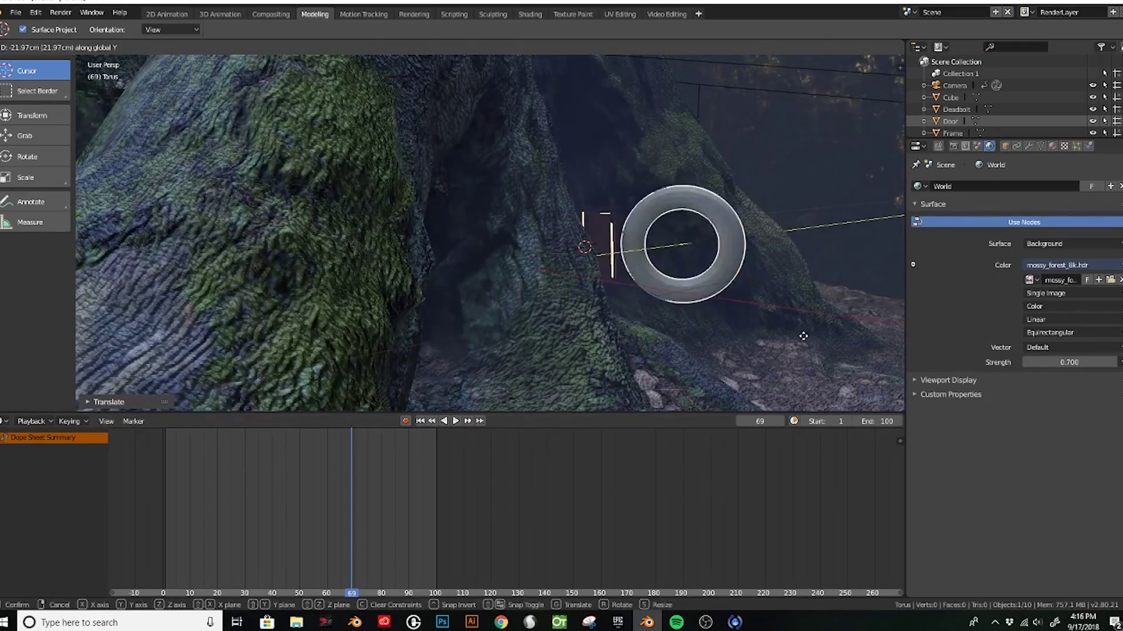
{"action": "key", "text": "s"}
{"action": "left_click", "coordinate": [803, 336]}
{"action": "mouse_move", "coordinate": [802, 336]}
{"action": "middle_mouse_down"}
{"action": "mouse_move", "coordinate": [521, 286]}
{"action": "mouse_move", "coordinate": [613, 255]}
{"action": "middle_mouse_up"}
{"action": "key", "text": "s"}
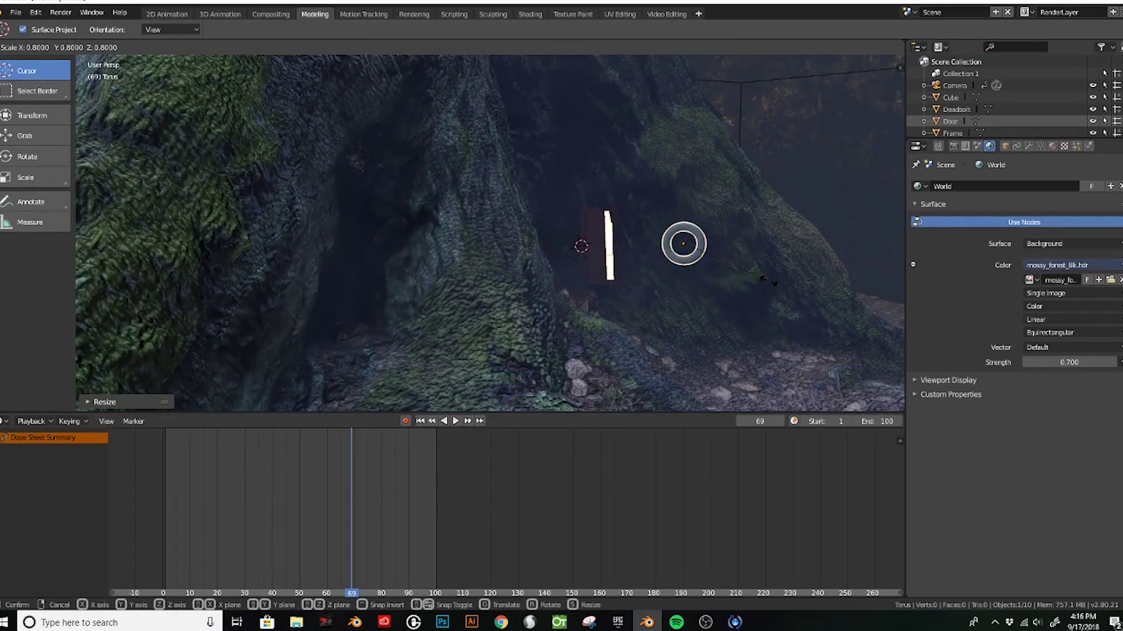
{"action": "left_click", "coordinate": [767, 281]}
{"action": "mouse_move", "coordinate": [767, 281]}
{"action": "middle_mouse_down"}
{"action": "mouse_move", "coordinate": [699, 294]}
{"action": "mouse_move", "coordinate": [733, 310]}
{"action": "middle_mouse_up"}
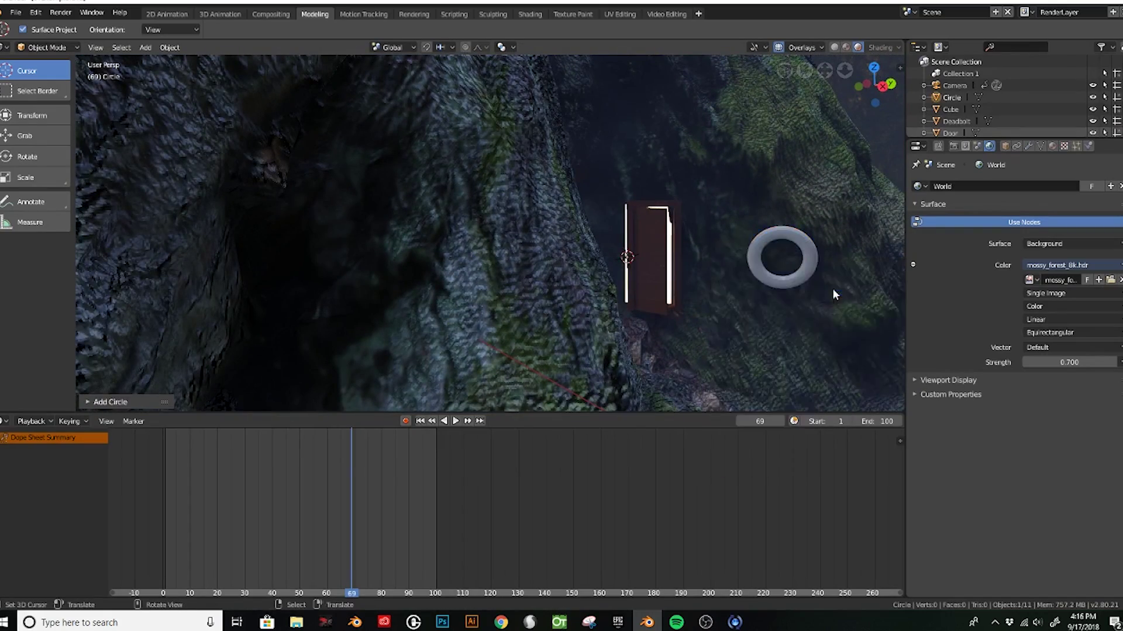
{"action": "middle_click_drag", "start_coordinate": [830, 293], "coordinate": [789, 281]}
Add a circle window pane, rotate it on Y and scale it to fit inside the ring.
{"action": "key", "text": "shift+a"}
{"action": "left_click", "coordinate": [789, 281]}
{"action": "key", "text": "r"}
{"action": "key", "text": "y"}
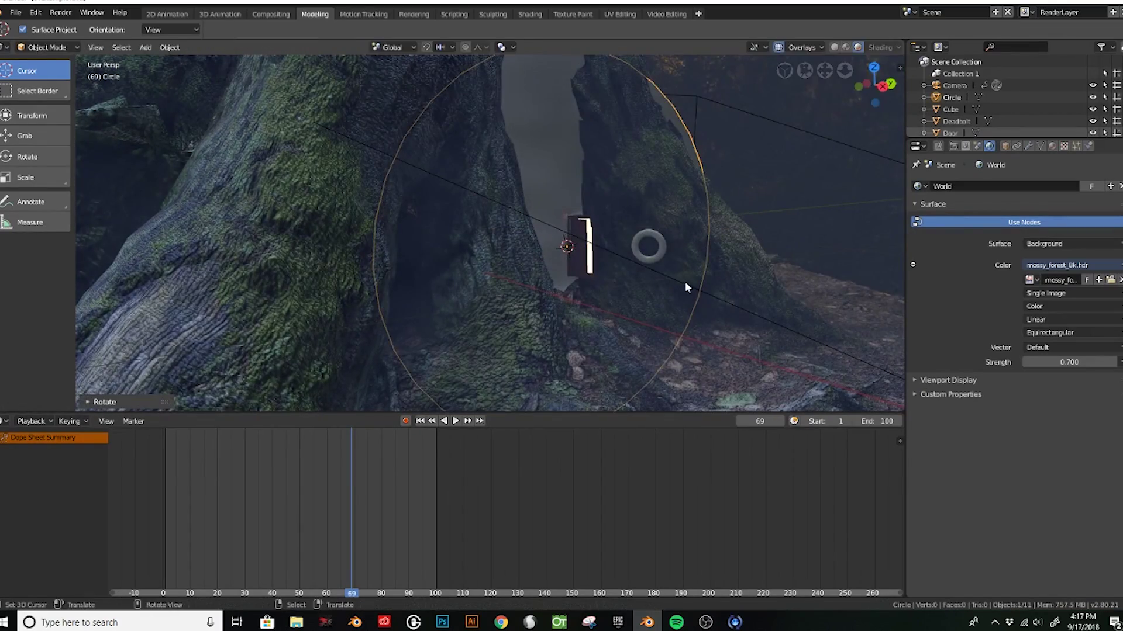
{"action": "left_click", "coordinate": [687, 269]}
{"action": "key", "text": "s"}
{"action": "left_click", "coordinate": [629, 261]}
{"action": "key", "text": "r"}
{"action": "key", "text": "z"}
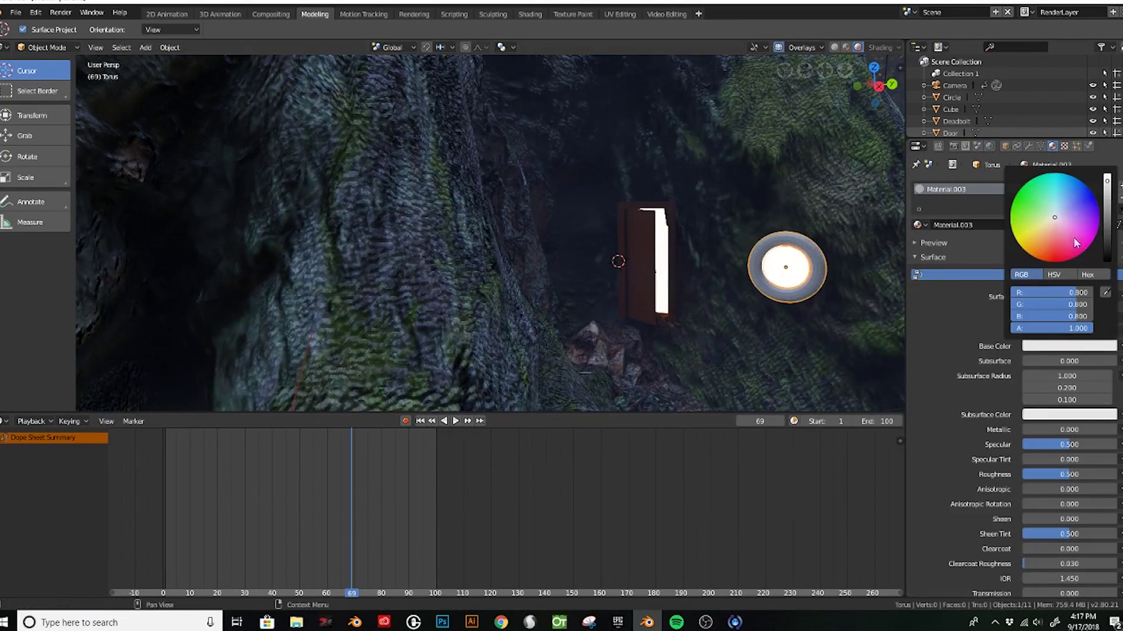
Add a cube, scale it into a thin Z-stretched bar and rotate a copy into a cross.
{"action": "key", "text": "shift+a"}
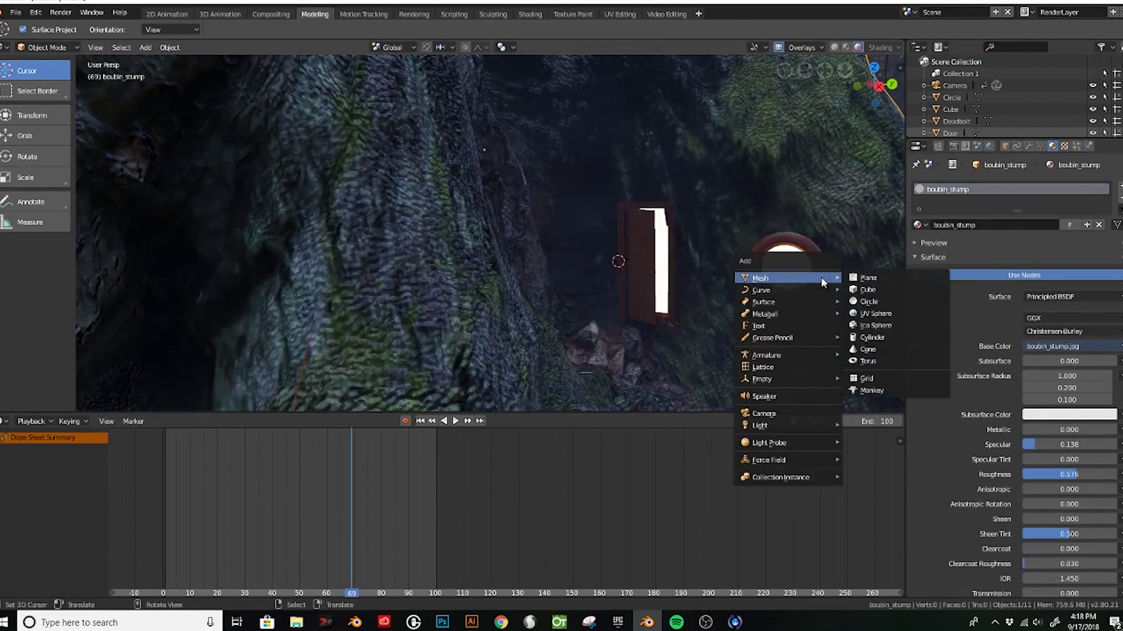
{"action": "left_click", "coordinate": [860, 295]}
{"action": "key", "text": "s"}
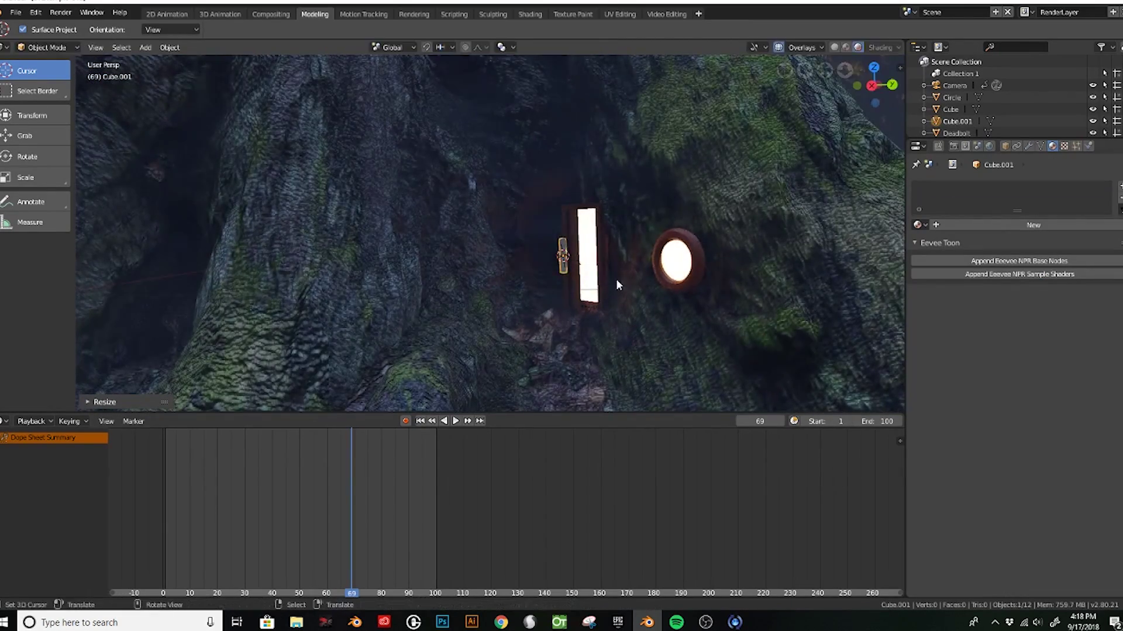
{"action": "key", "text": "z"}
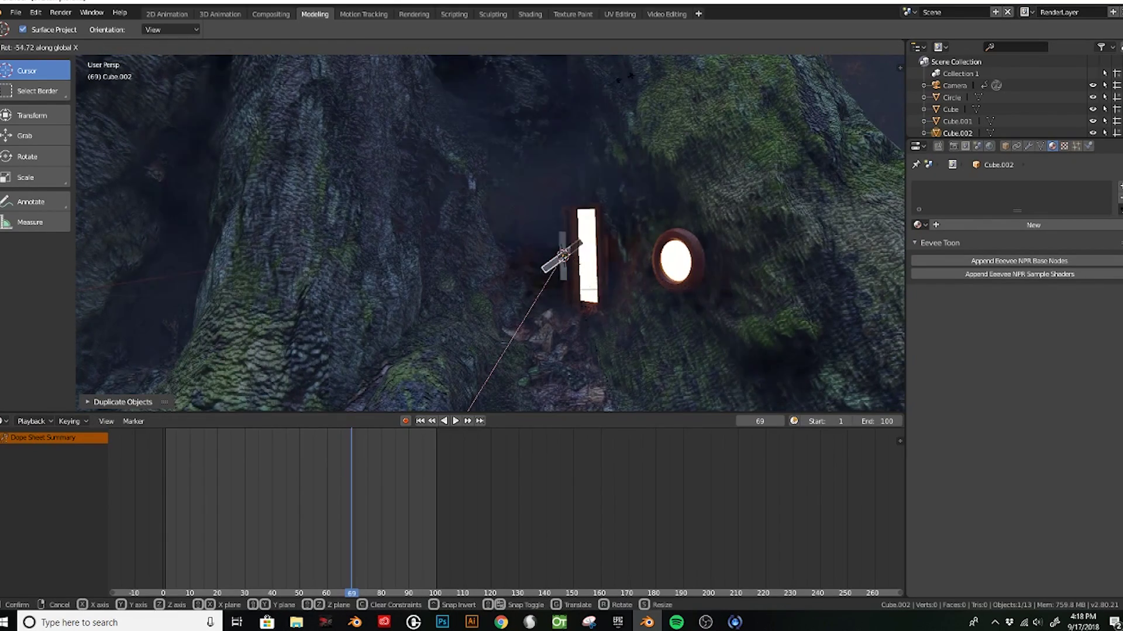
{"action": "left_click", "coordinate": [544, 322]}
{"action": "scroll", "coordinate": [602, 292], "scroll_direction": "up", "scroll_amount": 3}
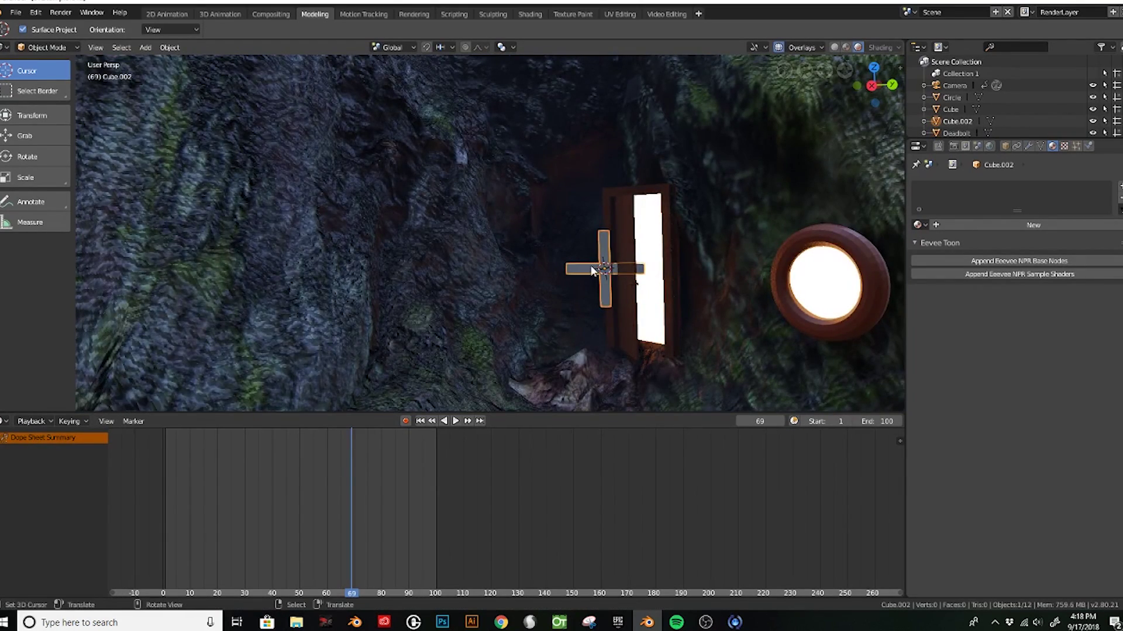
{"action": "scroll", "coordinate": [593, 271], "scroll_direction": "down", "scroll_amount": 2}
{"action": "key", "text": "r"}
{"action": "left_click", "coordinate": [585, 301]}
Move the cross along Y onto the round window and rotate it about Z.
{"action": "key", "text": "g"}
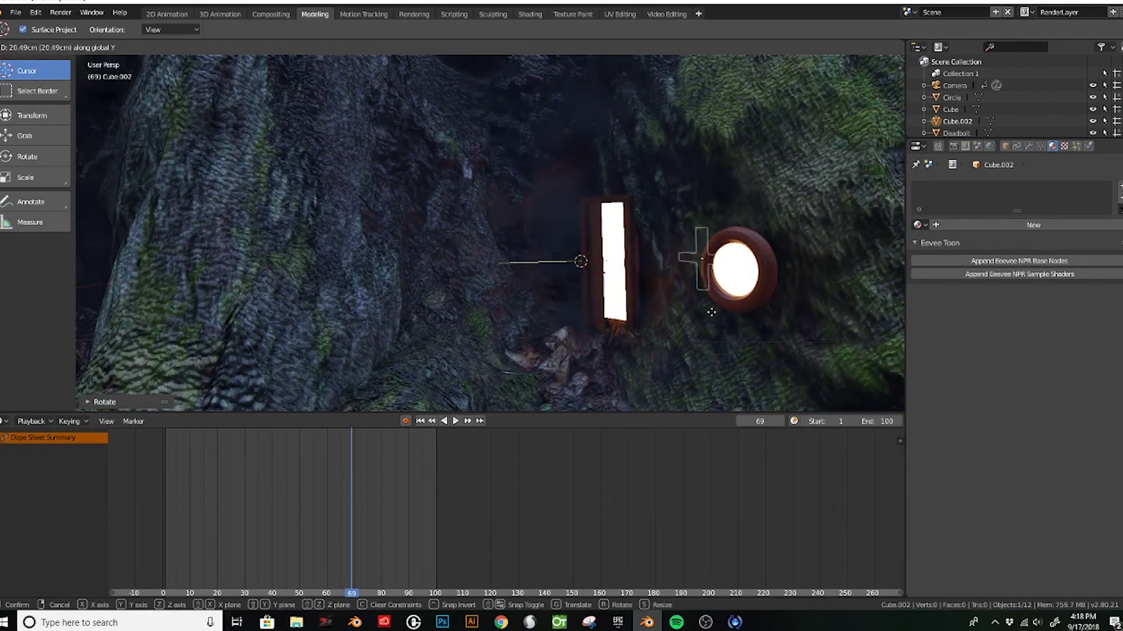
{"action": "left_click", "coordinate": [834, 332]}
{"action": "key", "text": "g"}
{"action": "key", "text": "y"}
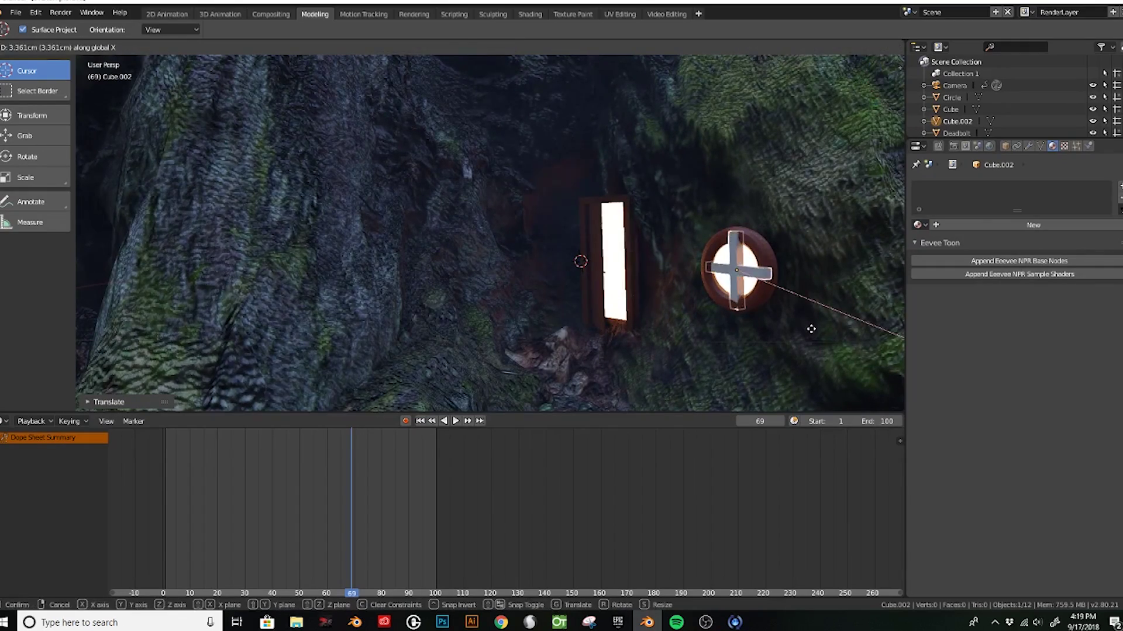
{"action": "left_click", "coordinate": [811, 330]}
{"action": "middle_click_drag", "start_coordinate": [811, 330], "coordinate": [728, 318]}
{"action": "key", "text": "r"}
{"action": "key", "text": "z"}
{"action": "key", "text": "Return"}
Give the cross bars Material.001, then select the tree stump.
{"action": "left_click", "coordinate": [917, 225]}
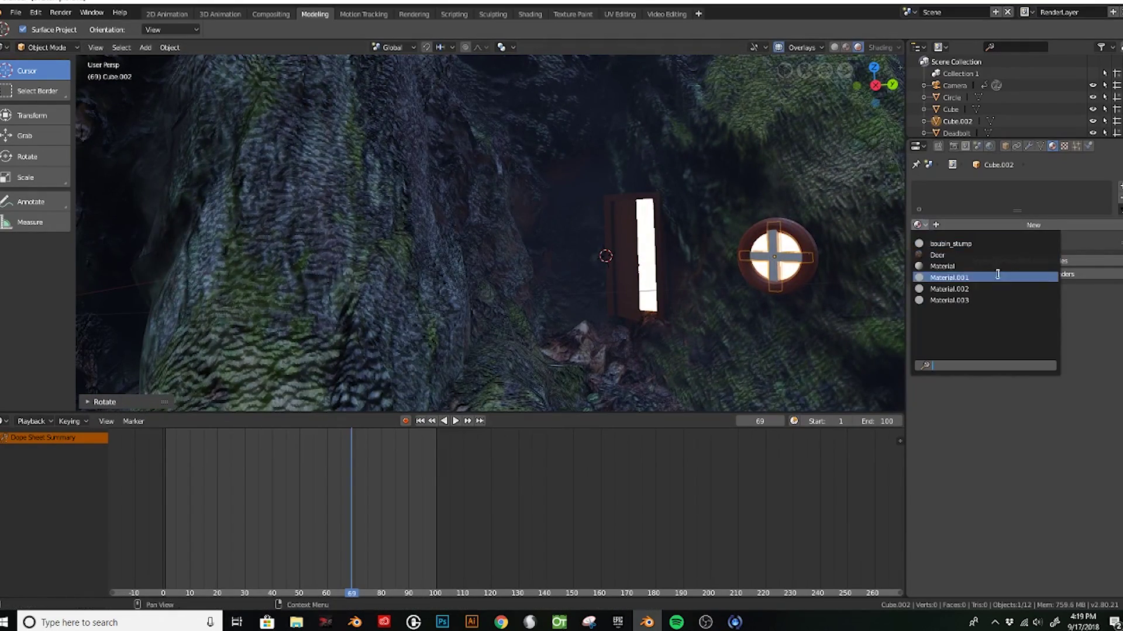
{"action": "left_click", "coordinate": [997, 274]}
{"action": "right_click", "coordinate": [676, 313]}
{"action": "left_click", "coordinate": [96, 48]}
Preview the camera animation through the scene camera, stopping at frame 69.
{"action": "key", "text": "KP_0"}
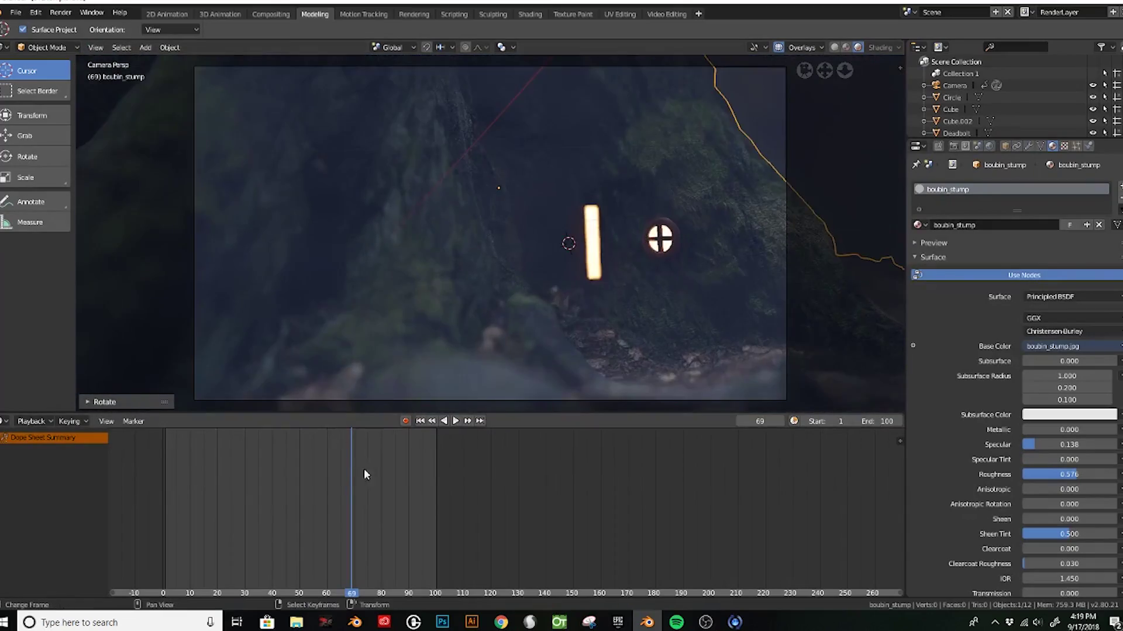
{"action": "key", "text": "space"}
{"action": "left_click", "coordinate": [350, 588]}
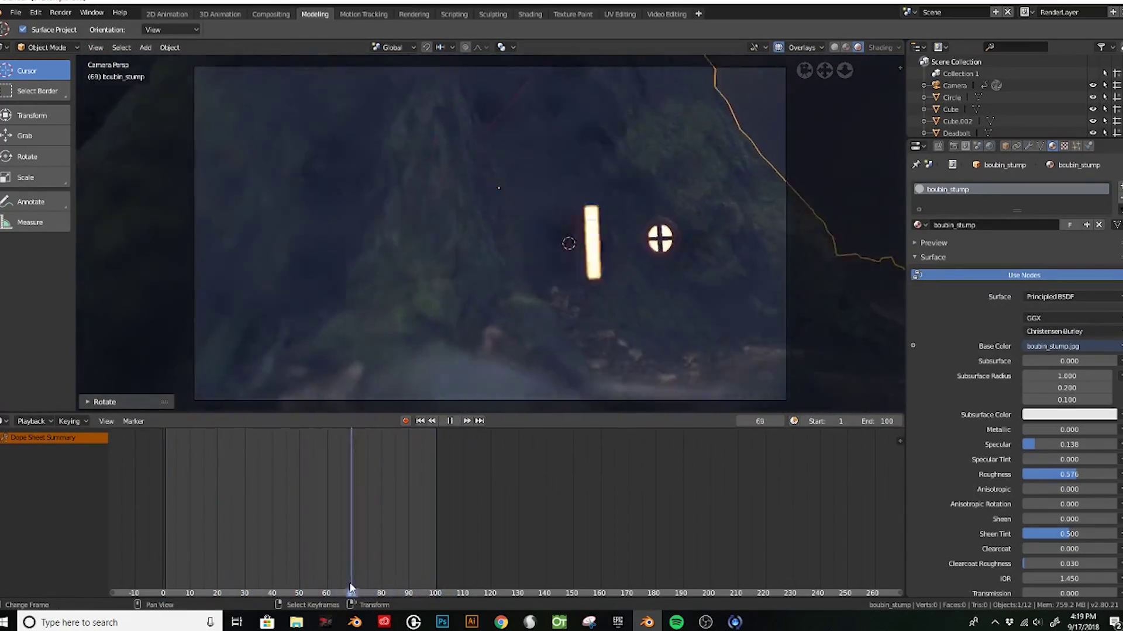
{"action": "key", "text": "space"}
Select the fog volume cube and show its material node graph in the lower editor.
{"action": "left_click_drag", "start_coordinate": [351, 588], "coordinate": [480, 588]}
{"action": "middle_click_drag", "start_coordinate": [527, 264], "coordinate": [574, 289]}
{"action": "scroll", "coordinate": [574, 289], "scroll_direction": "up", "scroll_amount": 5}
{"action": "right_click", "coordinate": [683, 349]}
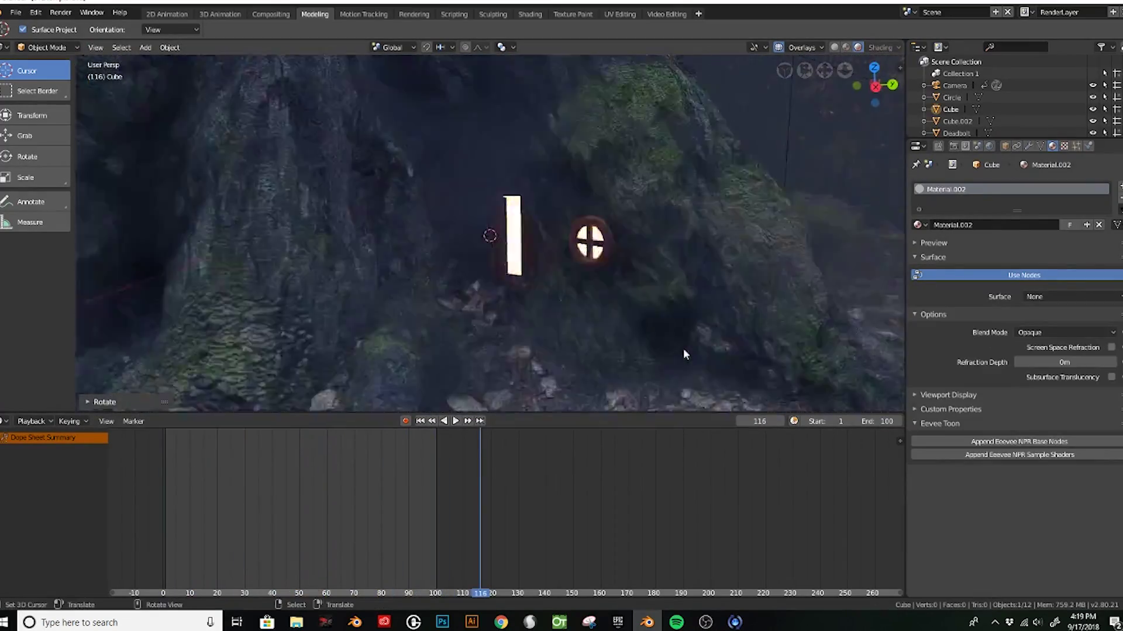
{"action": "scroll", "coordinate": [685, 354], "scroll_direction": "down", "scroll_amount": 4}
{"action": "left_click", "coordinate": [5, 421]}
{"action": "left_click", "coordinate": [33, 354]}
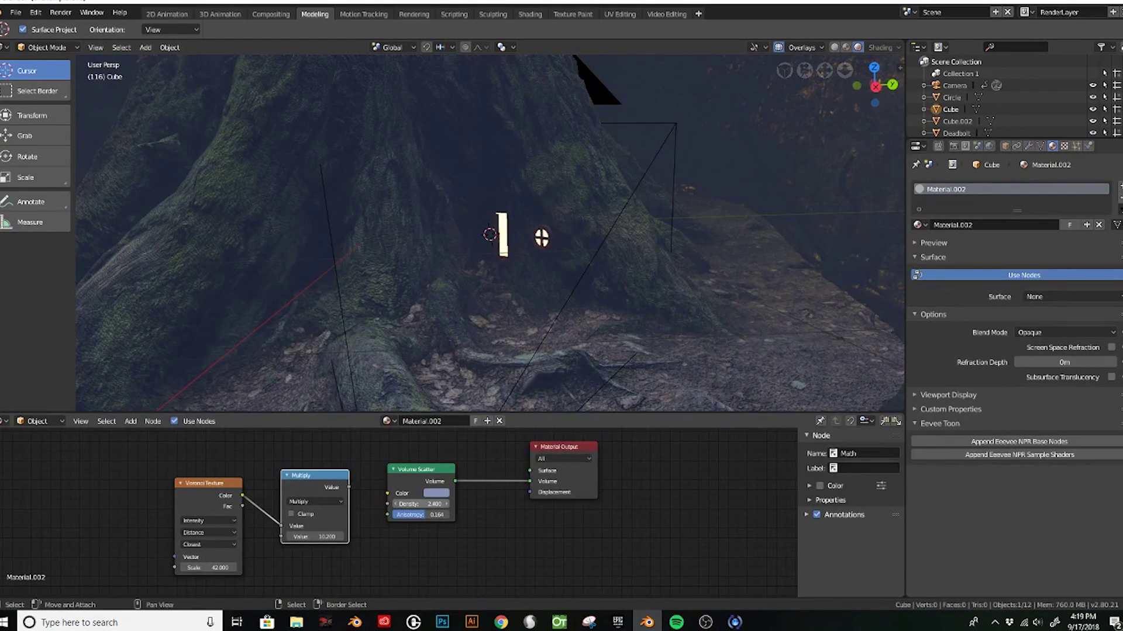
Return to camera view, replace the node editor with the Timeline and scrub to frame 78.
{"action": "left_click", "coordinate": [95, 47]}
{"action": "left_click", "coordinate": [257, 130]}
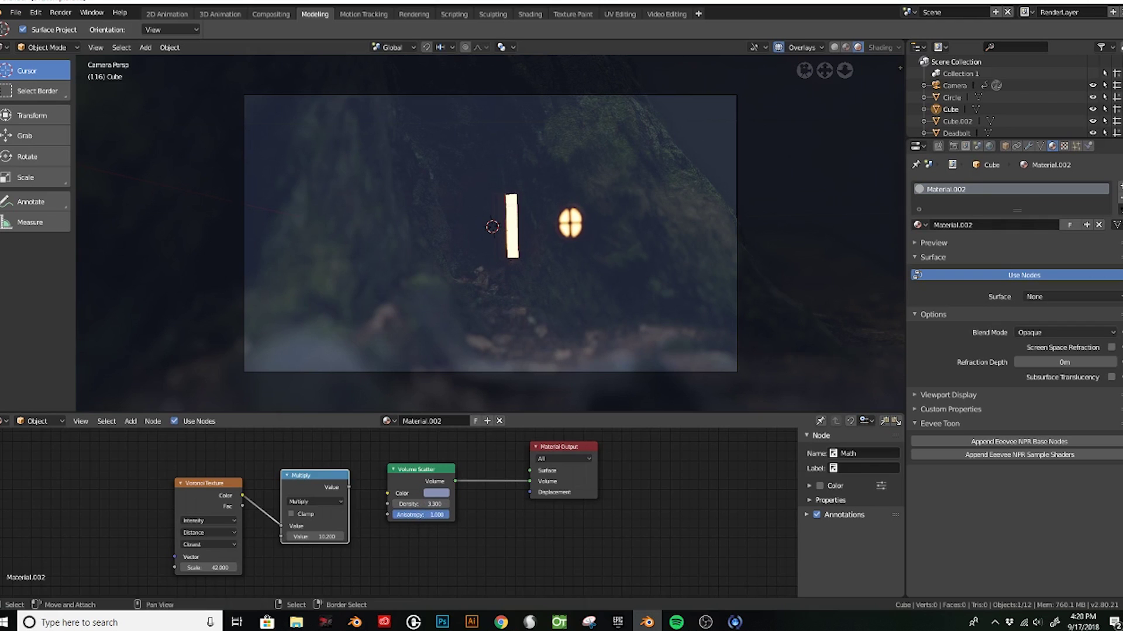
{"action": "left_click", "coordinate": [9, 421]}
{"action": "left_click", "coordinate": [111, 374]}
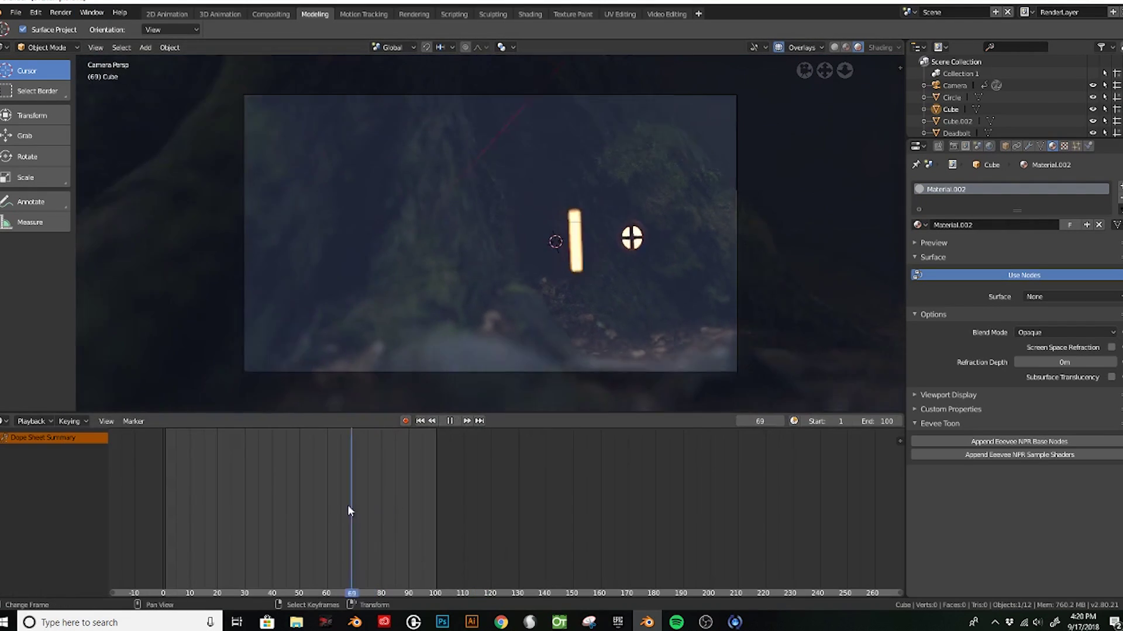
{"action": "mouse_move", "coordinate": [347, 504]}
{"action": "left_mouse_down"}
{"action": "mouse_move", "coordinate": [160, 462]}
{"action": "mouse_move", "coordinate": [422, 520]}
{"action": "mouse_move", "coordinate": [163, 480]}
{"action": "mouse_move", "coordinate": [289, 518]}
{"action": "mouse_move", "coordinate": [434, 522]}
{"action": "left_mouse_up"}
Save the scene over the existing file and bring up the World settings.
{"action": "key", "text": "ctrl+s"}
{"action": "left_click", "coordinate": [337, 310]}
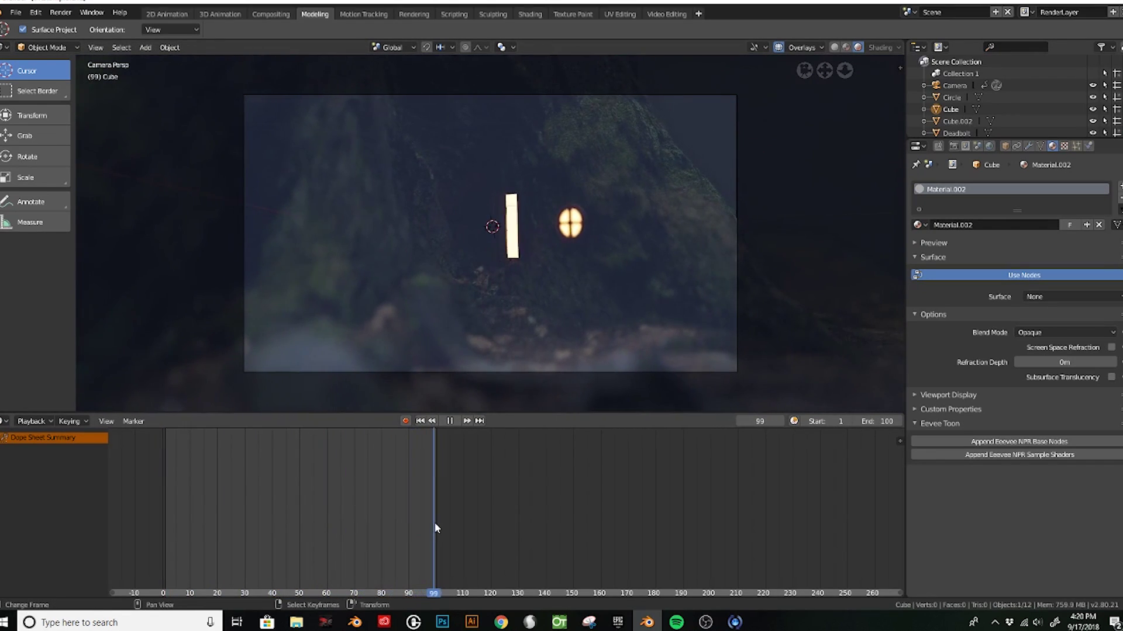
{"action": "scroll", "coordinate": [601, 340], "scroll_direction": "up", "scroll_amount": 3}
{"action": "left_click", "coordinate": [989, 146]}
Lower the world strength to 1.2 and try the Film view transform in Color Management.
{"action": "left_click_drag", "start_coordinate": [1069, 362], "coordinate": [1047, 362]}
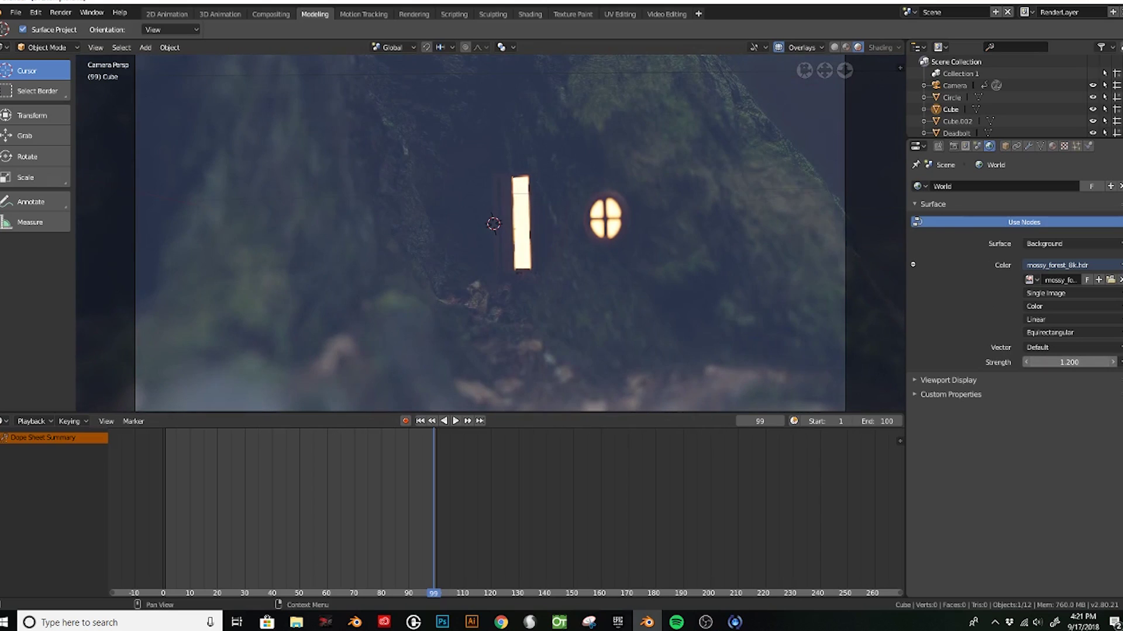
{"action": "left_click", "coordinate": [977, 146]}
{"action": "scroll", "coordinate": [491, 263], "scroll_direction": "down", "scroll_amount": 3}
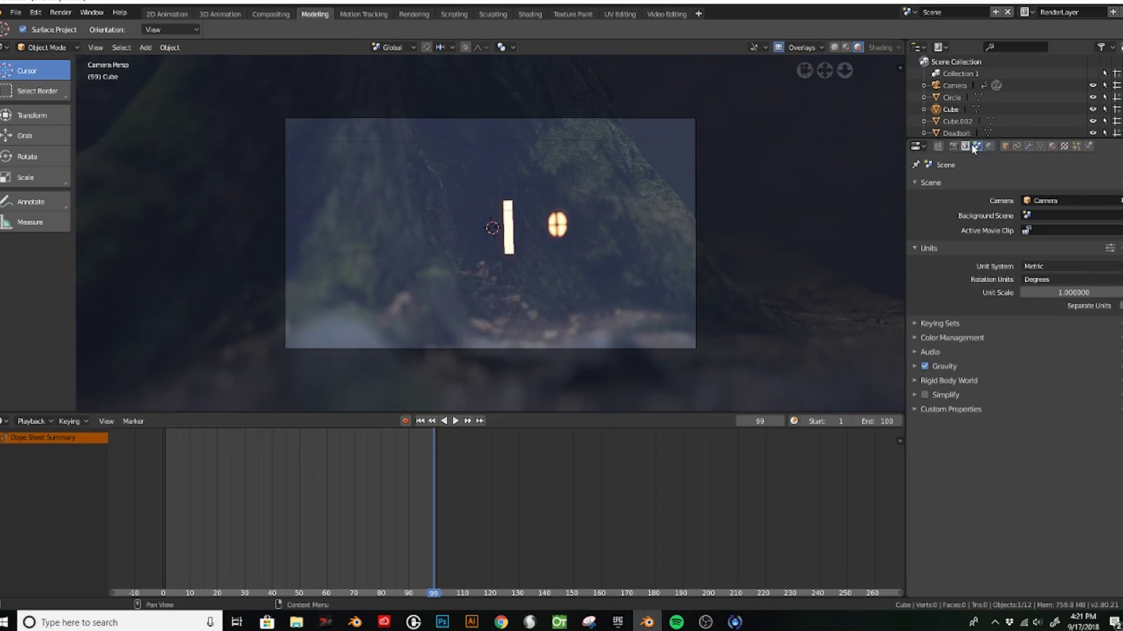
{"action": "left_click", "coordinate": [916, 337]}
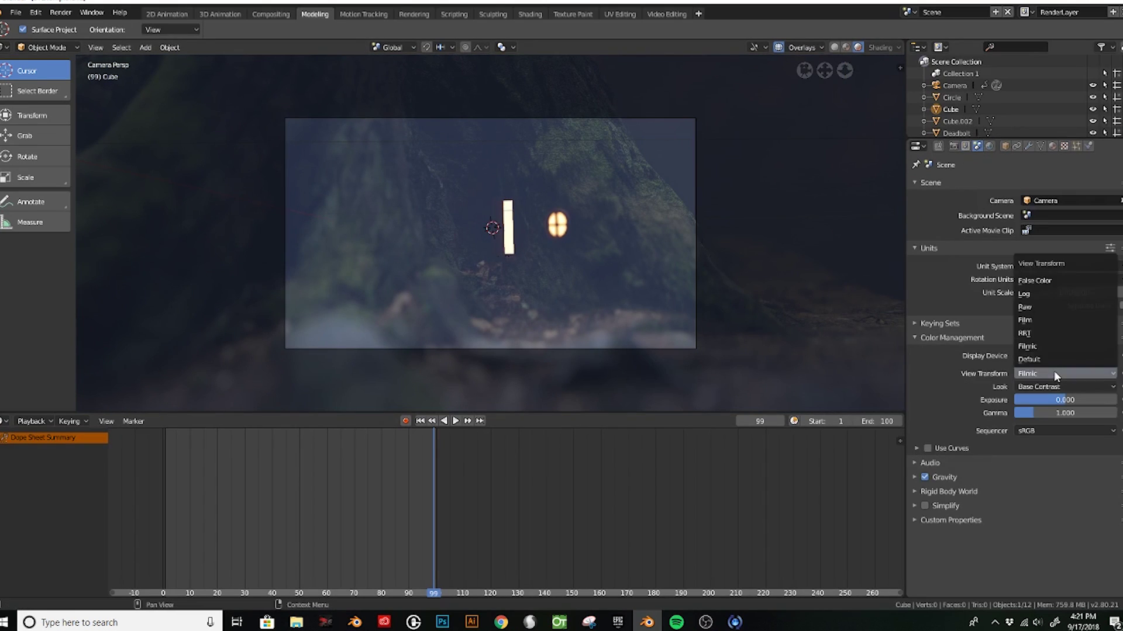
{"action": "left_click", "coordinate": [1047, 293]}
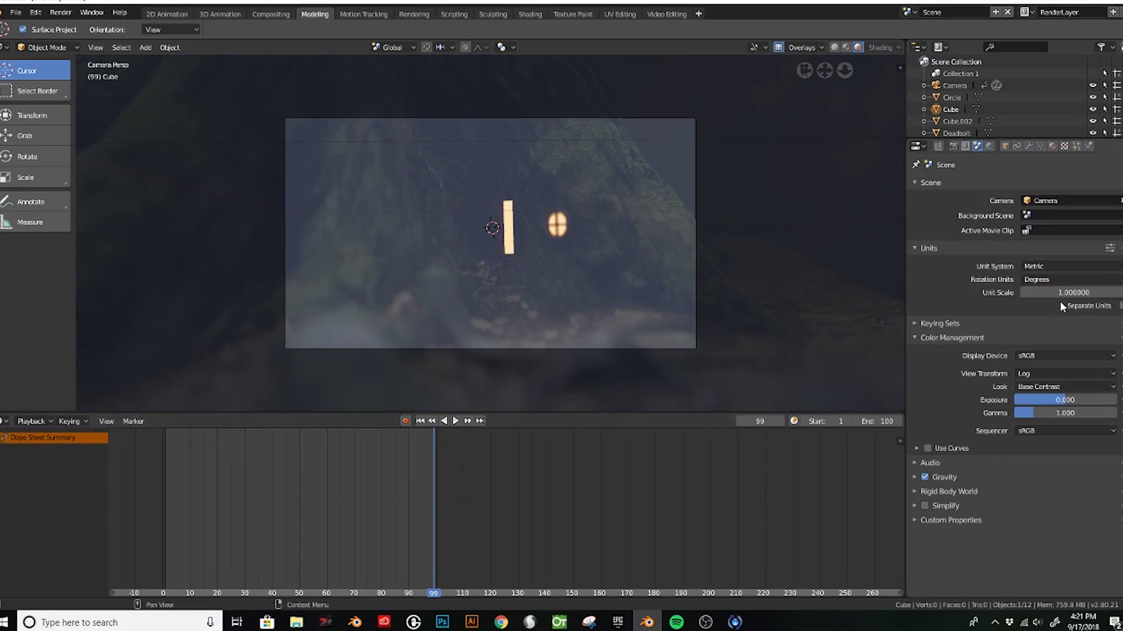
{"action": "left_click", "coordinate": [1052, 373]}
{"action": "left_click", "coordinate": [1029, 320]}
Compare Filmic and Default view transforms while scrubbing the animation, settling on Default.
{"action": "left_click_drag", "start_coordinate": [220, 459], "coordinate": [253, 497]}
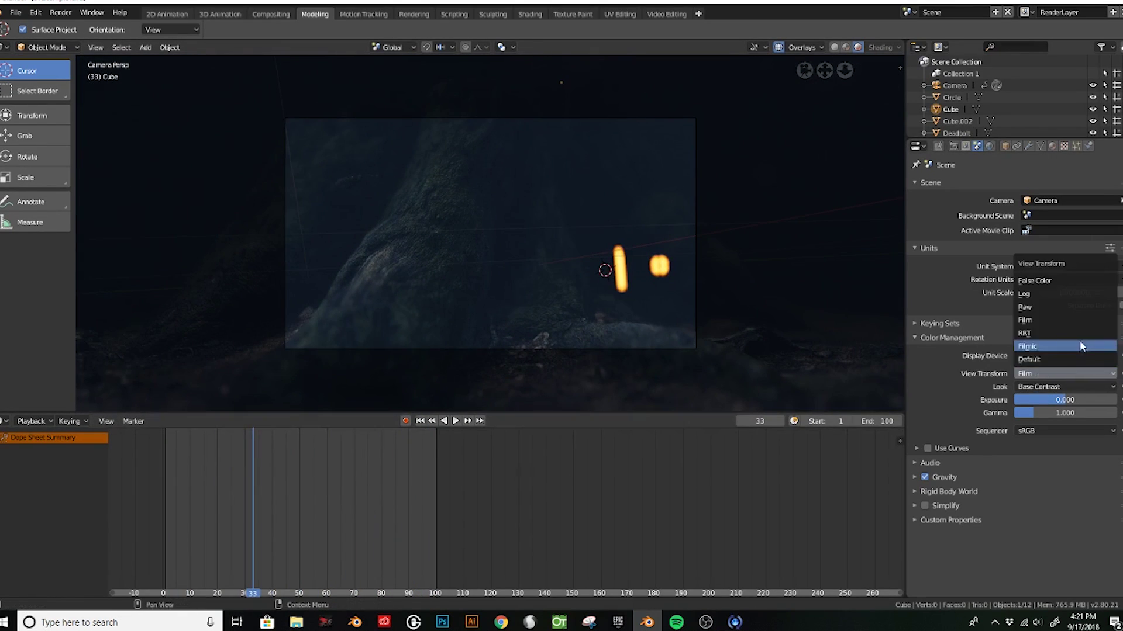
{"action": "left_click", "coordinate": [1079, 346]}
{"action": "left_click", "coordinate": [1052, 373]}
{"action": "left_click", "coordinate": [1029, 359]}
{"action": "left_click", "coordinate": [239, 513]}
{"action": "key", "text": "space"}
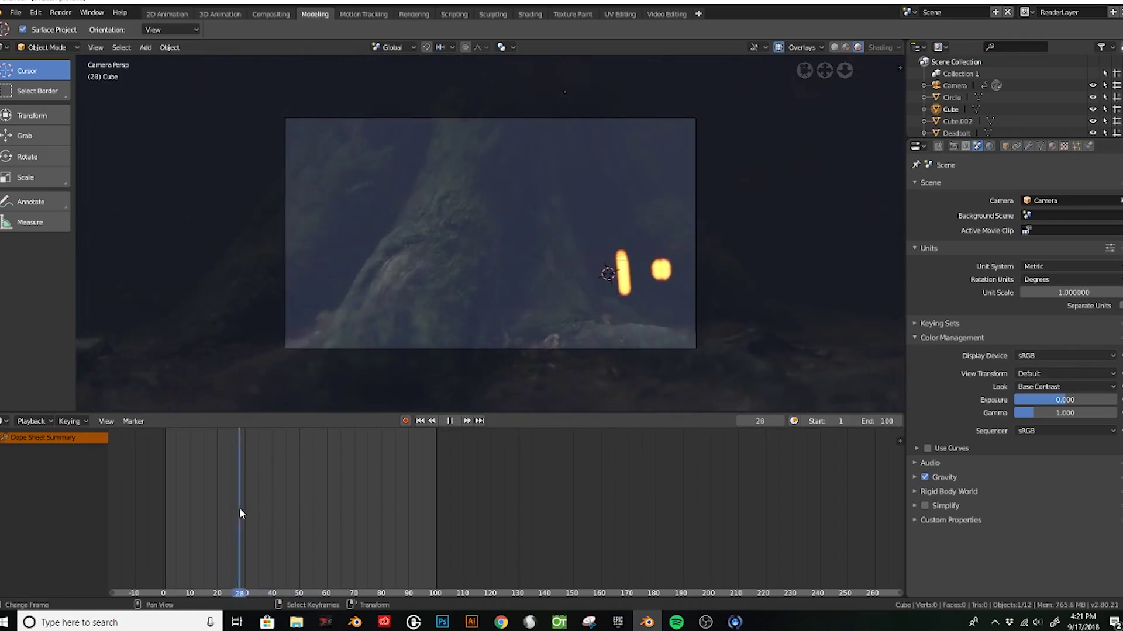
{"action": "left_click_drag", "start_coordinate": [240, 513], "coordinate": [433, 541]}
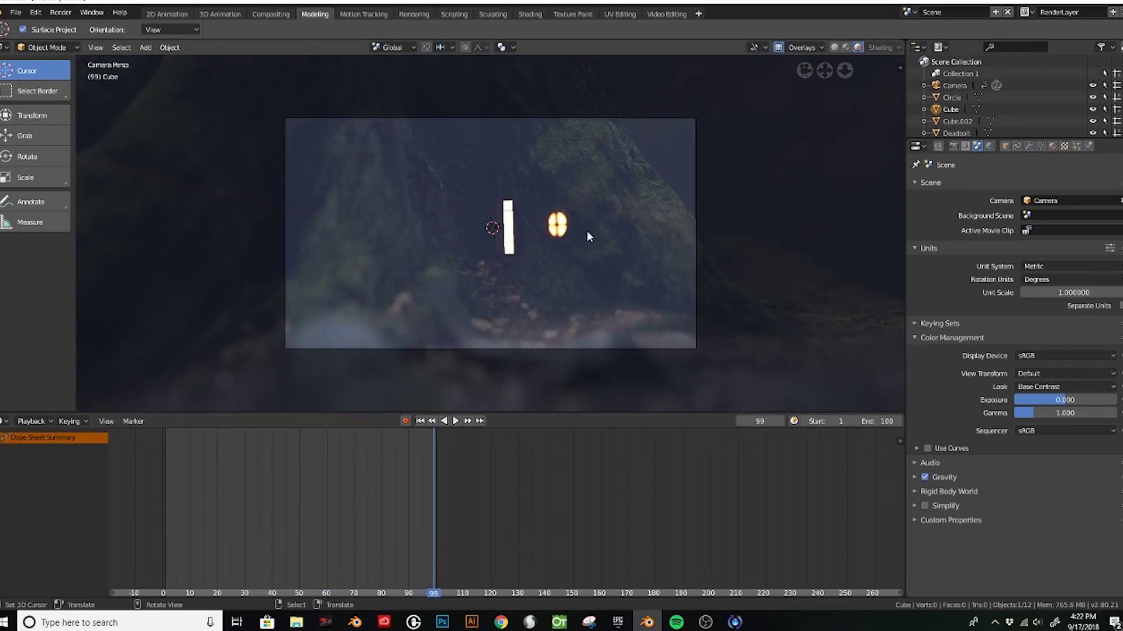
{"action": "mouse_move", "coordinate": [558, 261]}
{"action": "middle_mouse_down"}
{"action": "mouse_move", "coordinate": [411, 226]}
{"action": "mouse_move", "coordinate": [492, 212]}
{"action": "middle_mouse_up"}
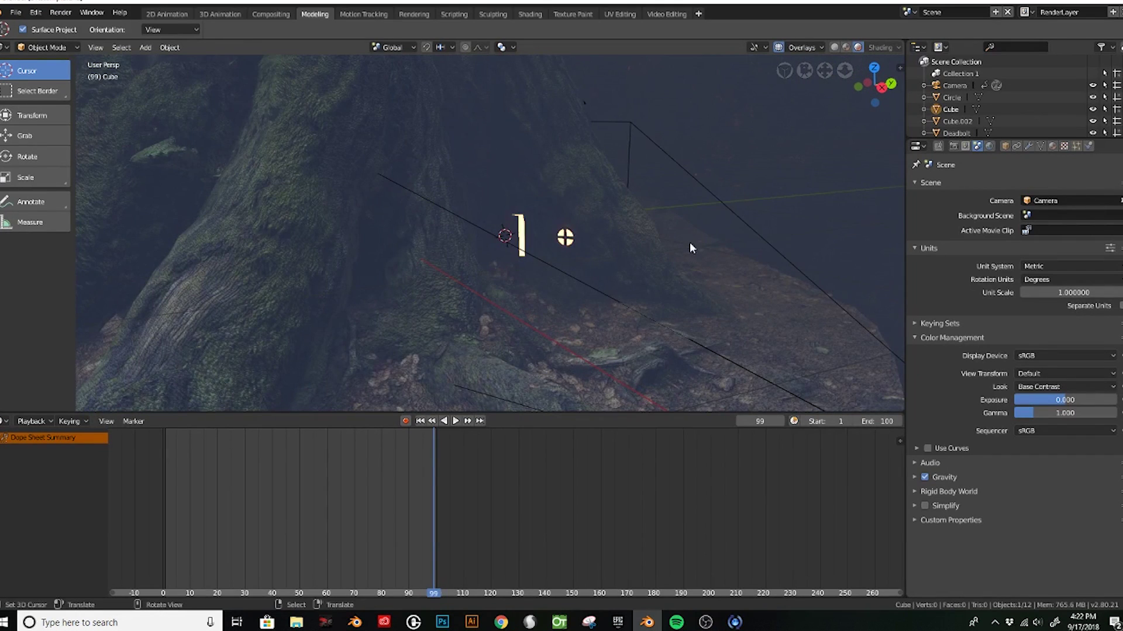
Set the render frame rate to 60 fps and render samples to 100.
{"action": "left_click", "coordinate": [953, 146]}
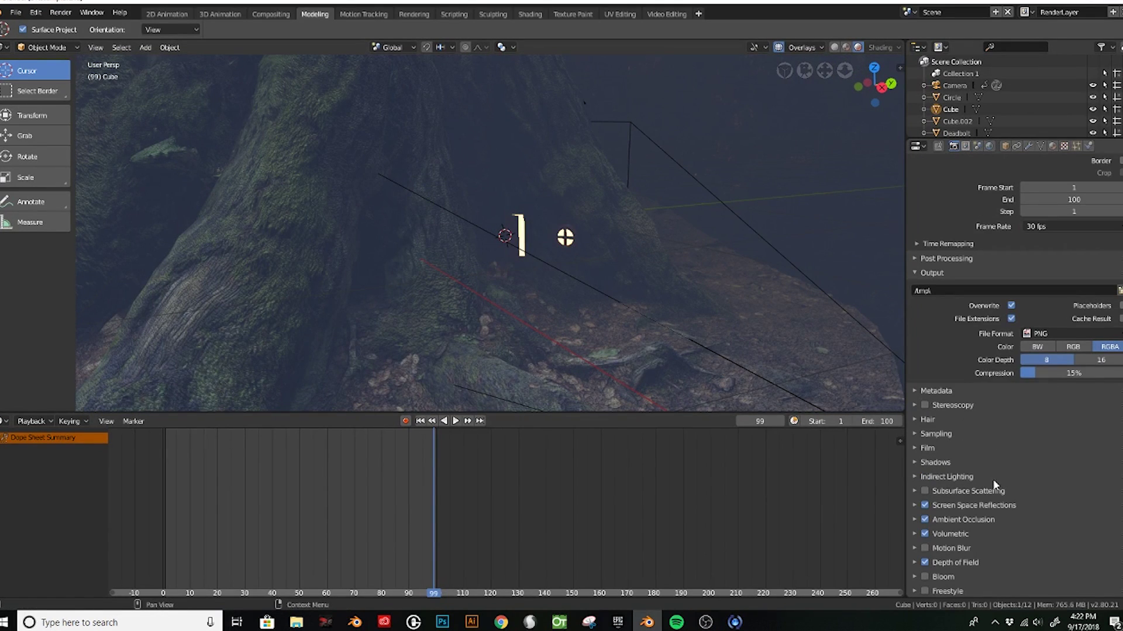
{"action": "left_click", "coordinate": [1065, 444]}
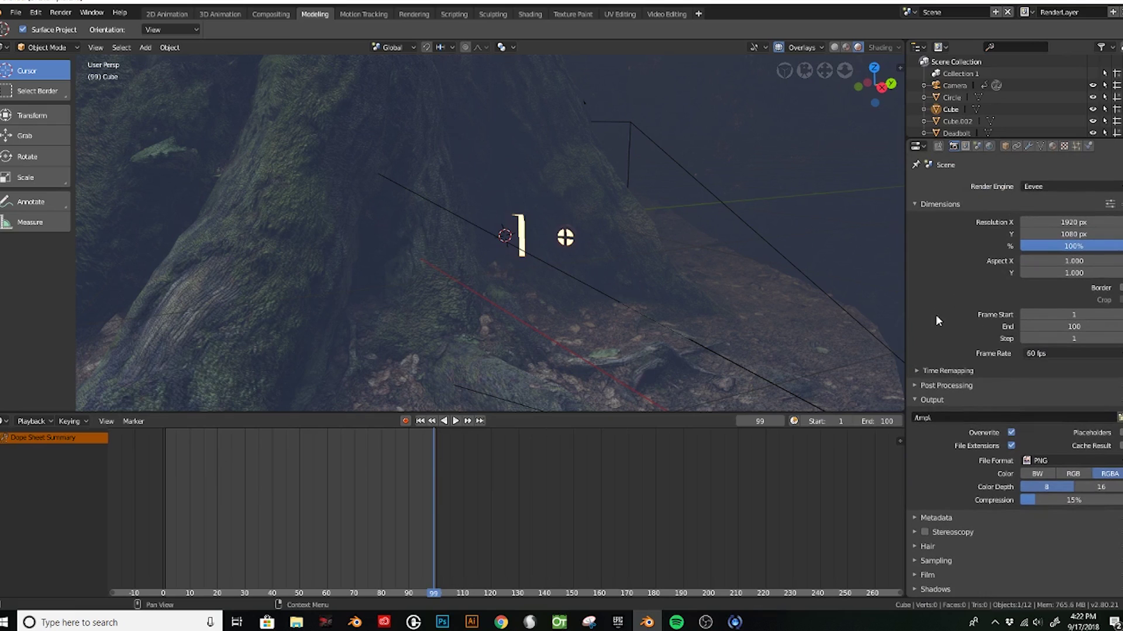
{"action": "scroll", "coordinate": [967, 258], "scroll_direction": "down", "scroll_amount": 3}
{"action": "scroll", "coordinate": [967, 258], "scroll_direction": "down", "scroll_amount": 3}
{"action": "left_click", "coordinate": [935, 441]}
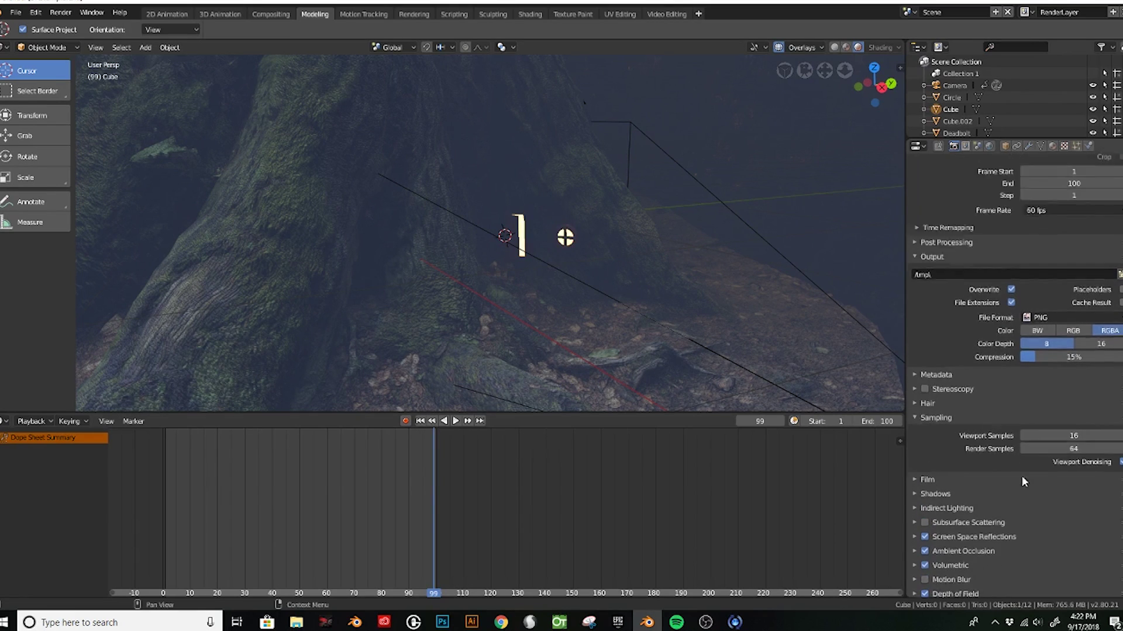
{"action": "scroll", "coordinate": [994, 433], "scroll_direction": "down", "scroll_amount": 2}
{"action": "left_click", "coordinate": [1071, 425]}
{"action": "left_click", "coordinate": [919, 483]}
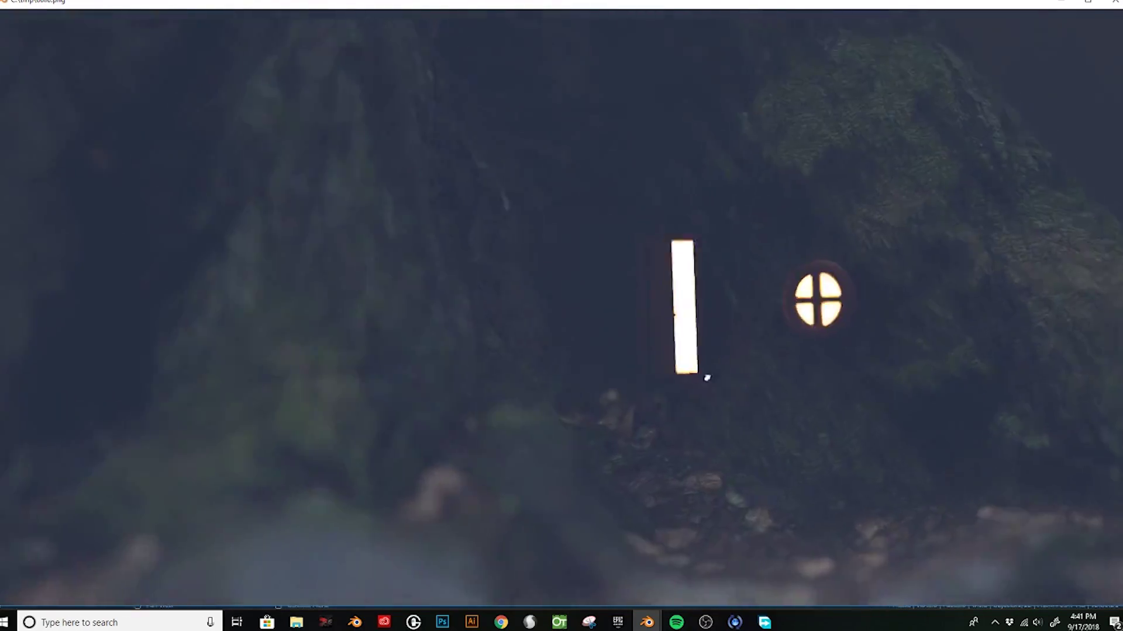
Close the rendered animation playback window after watching the door and window frames.
{"action": "left_click", "coordinate": [1113, 8]}
Enter camera view, shift the camera along X and keyframe its position.
{"action": "mouse_move", "coordinate": [640, 319]}
{"action": "middle_mouse_down"}
{"action": "mouse_move", "coordinate": [573, 305]}
{"action": "mouse_move", "coordinate": [500, 264]}
{"action": "middle_mouse_up"}
{"action": "left_click", "coordinate": [96, 47]}
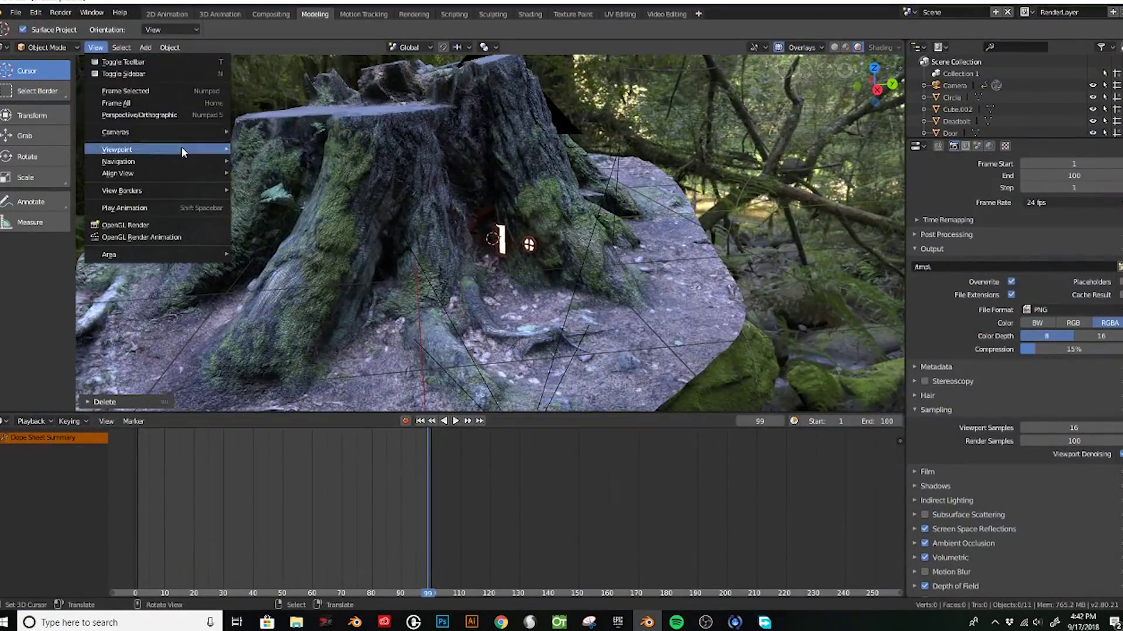
{"action": "left_click", "coordinate": [117, 144]}
{"action": "key", "text": "g"}
{"action": "key", "text": "x"}
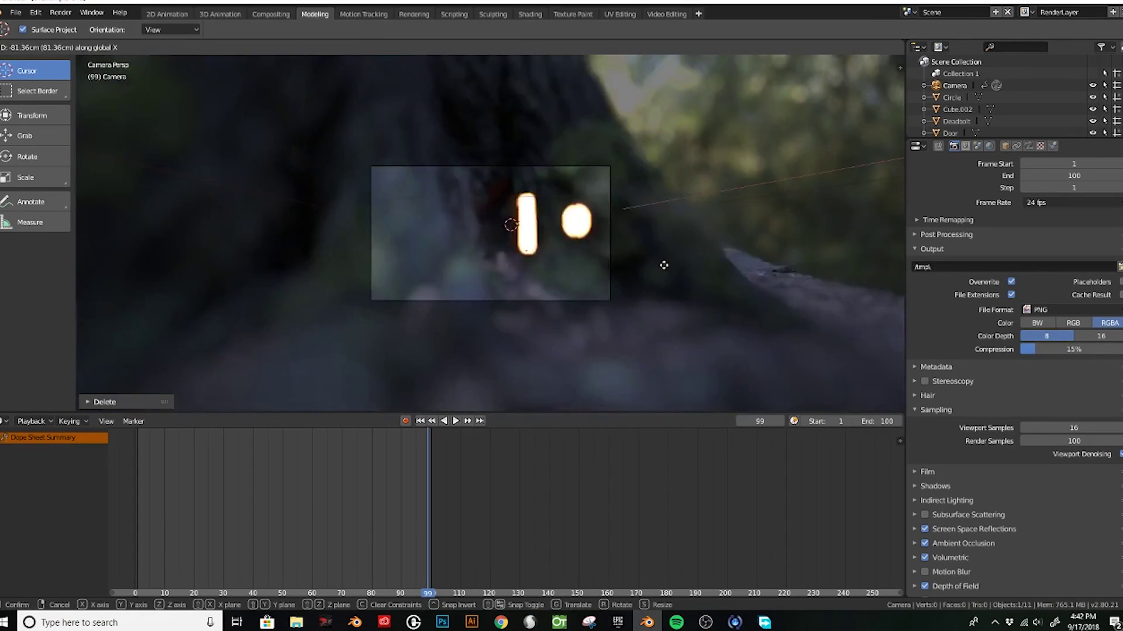
{"action": "left_click", "coordinate": [665, 222]}
{"action": "key", "text": "i"}
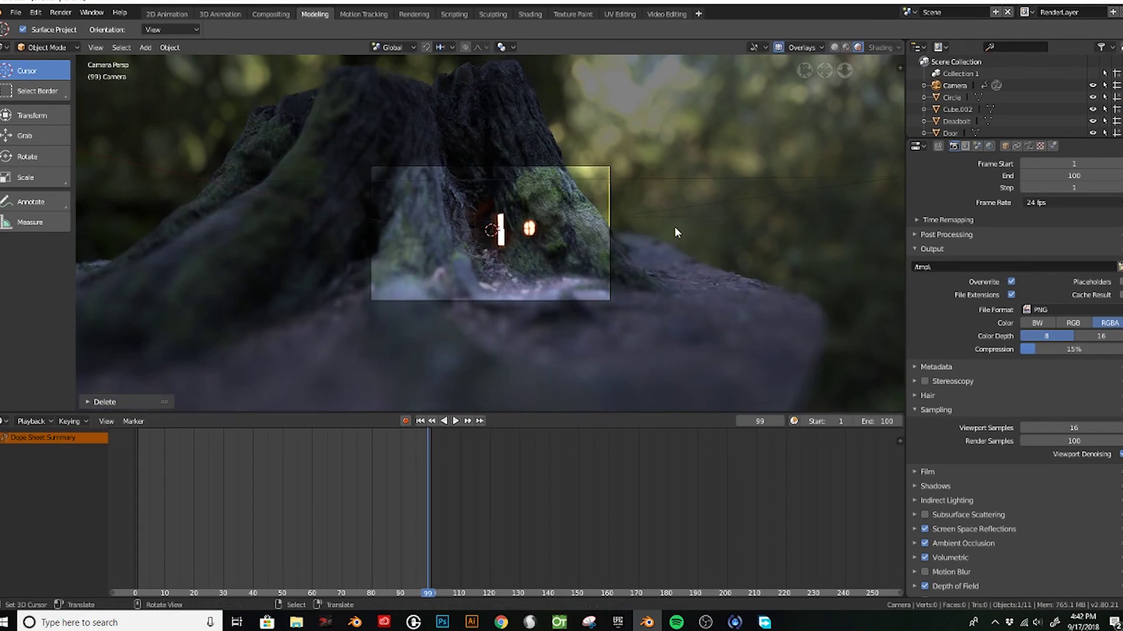
Move the camera to a wide view of the stump and keyframe it at frame 0.
{"action": "key", "text": "space"}
{"action": "key", "text": "g"}
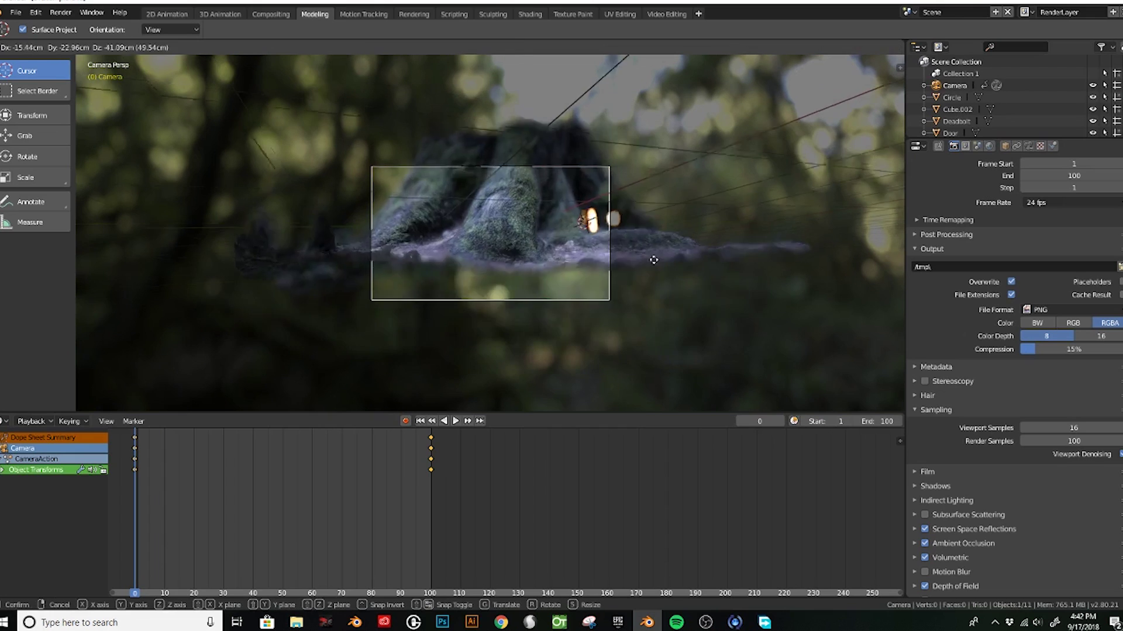
{"action": "left_click", "coordinate": [660, 250]}
{"action": "key", "text": "i"}
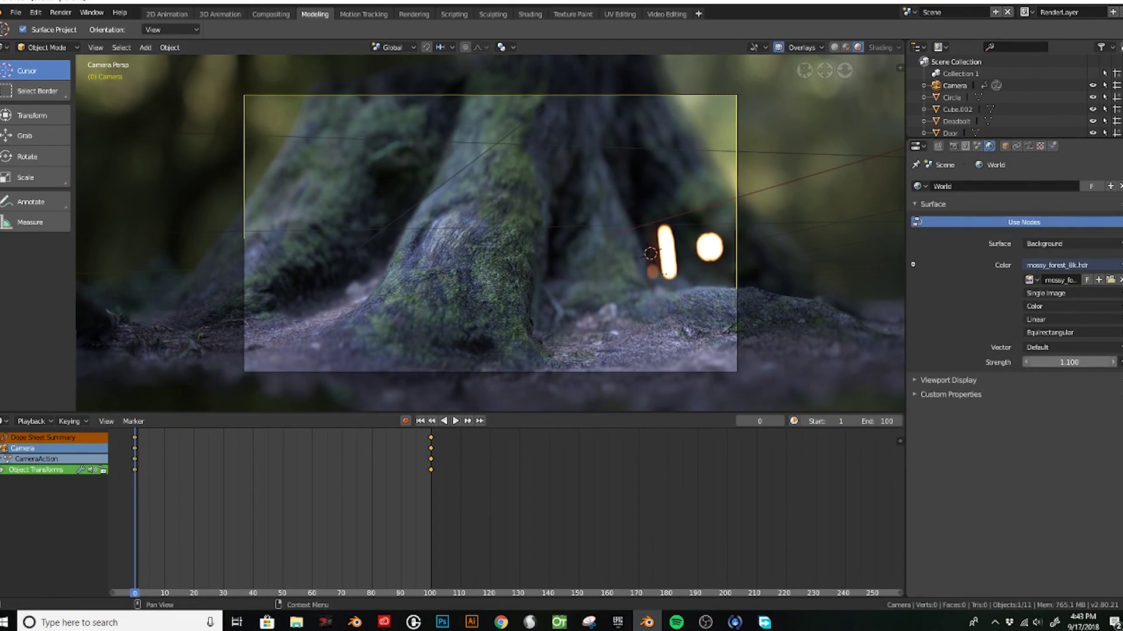
Scrub toward the final frame 100 and return to looking through the camera.
{"action": "left_click_drag", "start_coordinate": [213, 519], "coordinate": [430, 550]}
{"action": "middle_click_drag", "start_coordinate": [707, 311], "coordinate": [640, 253]}
{"action": "scroll", "coordinate": [667, 286], "scroll_direction": "up", "scroll_amount": 5}
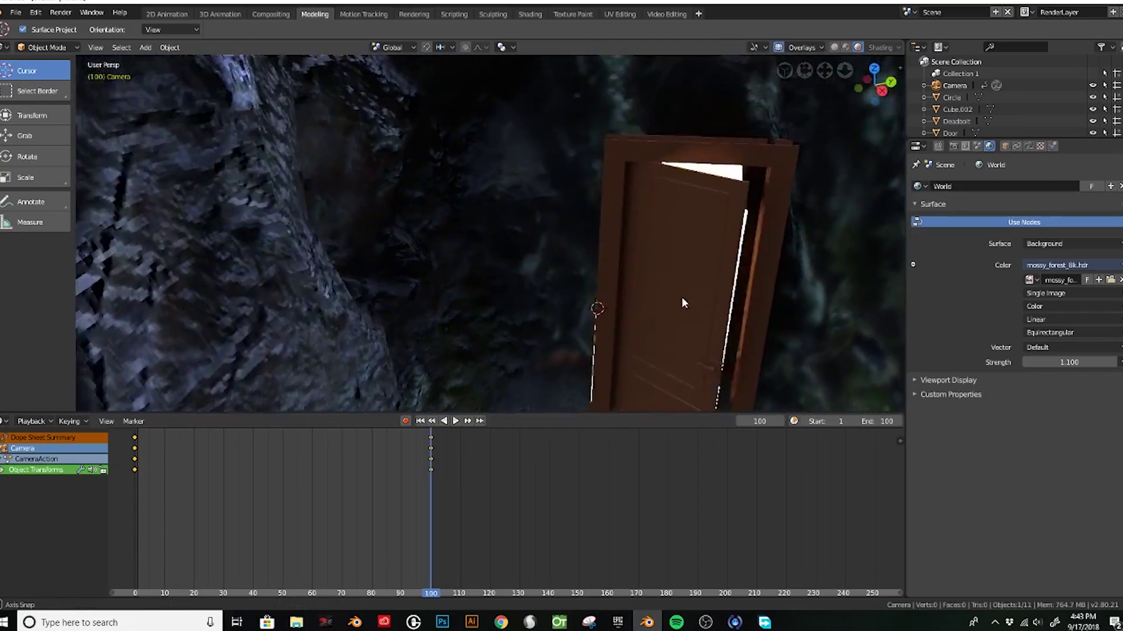
{"action": "scroll", "coordinate": [673, 287], "scroll_direction": "down", "scroll_amount": 5}
{"action": "scroll", "coordinate": [666, 275], "scroll_direction": "down", "scroll_amount": 3}
{"action": "left_click", "coordinate": [94, 47]}
{"action": "left_click", "coordinate": [275, 145]}
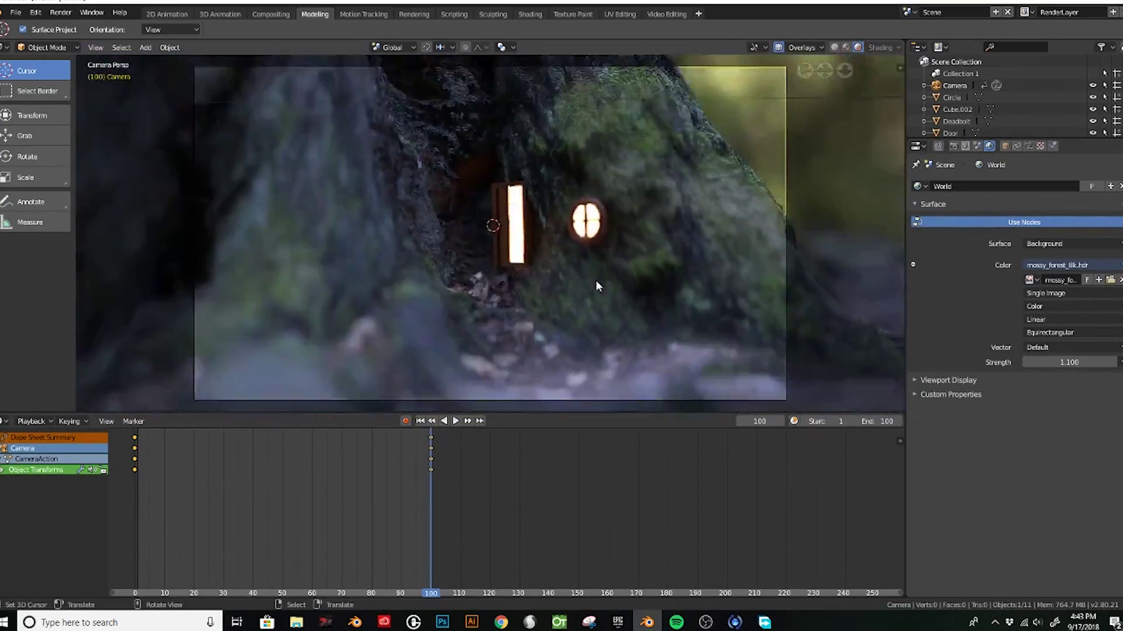
Play the move from frame 0, then remove the extra keyframes at frame 76.
{"action": "left_click_drag", "start_coordinate": [328, 527], "coordinate": [134, 526]}
{"action": "left_click", "coordinate": [457, 421]}
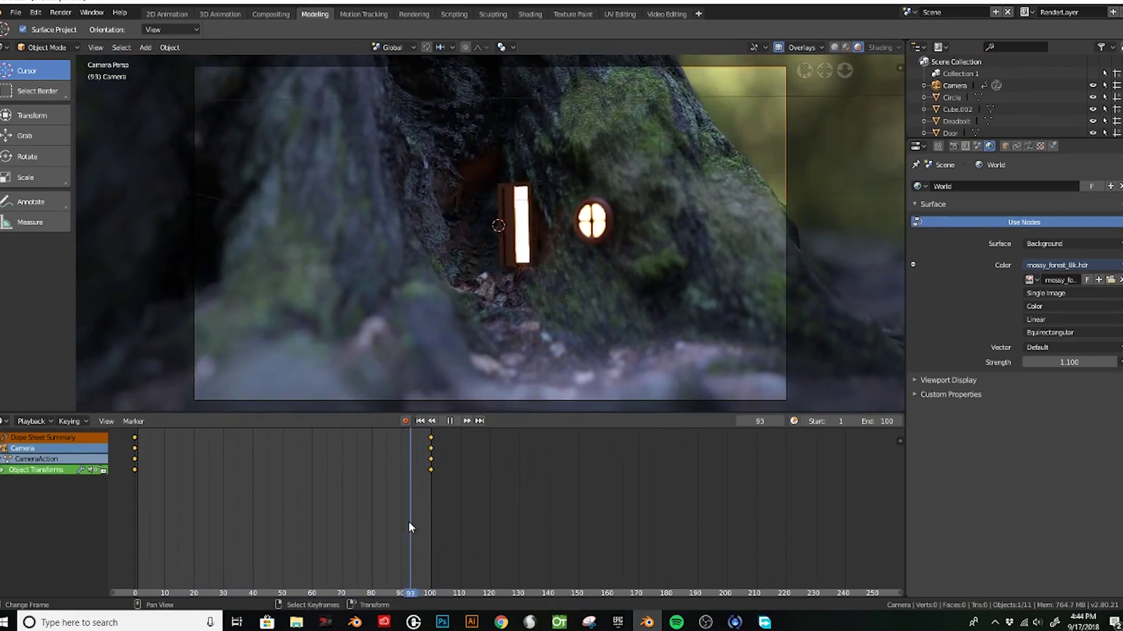
{"action": "left_click", "coordinate": [359, 513]}
{"action": "key", "text": "space"}
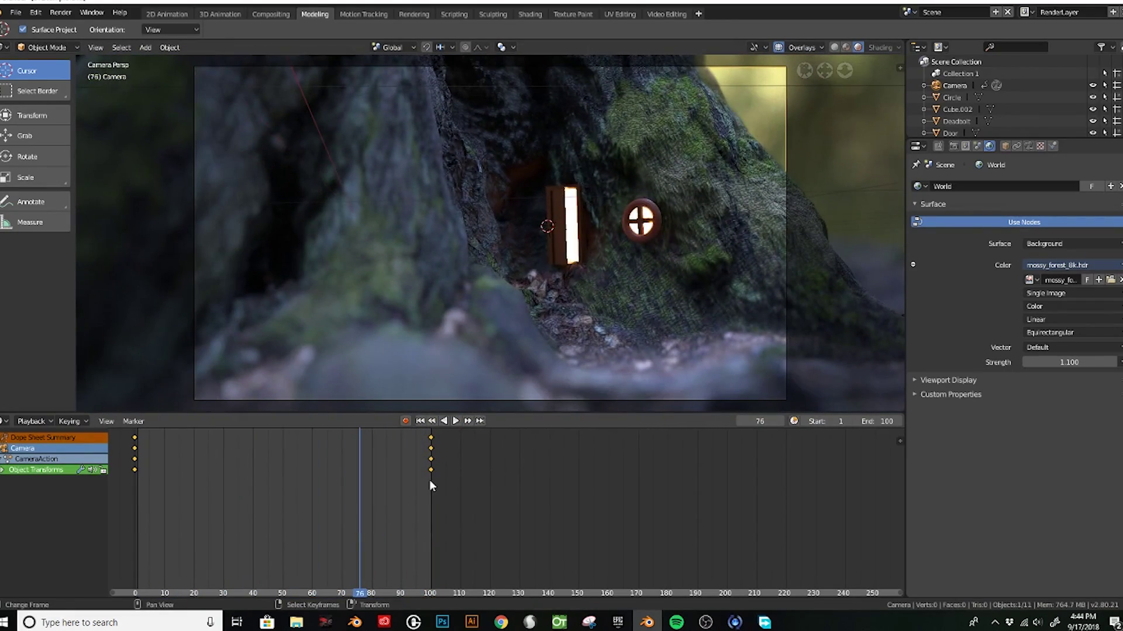
{"action": "key", "text": "i"}
{"action": "key", "text": "i"}
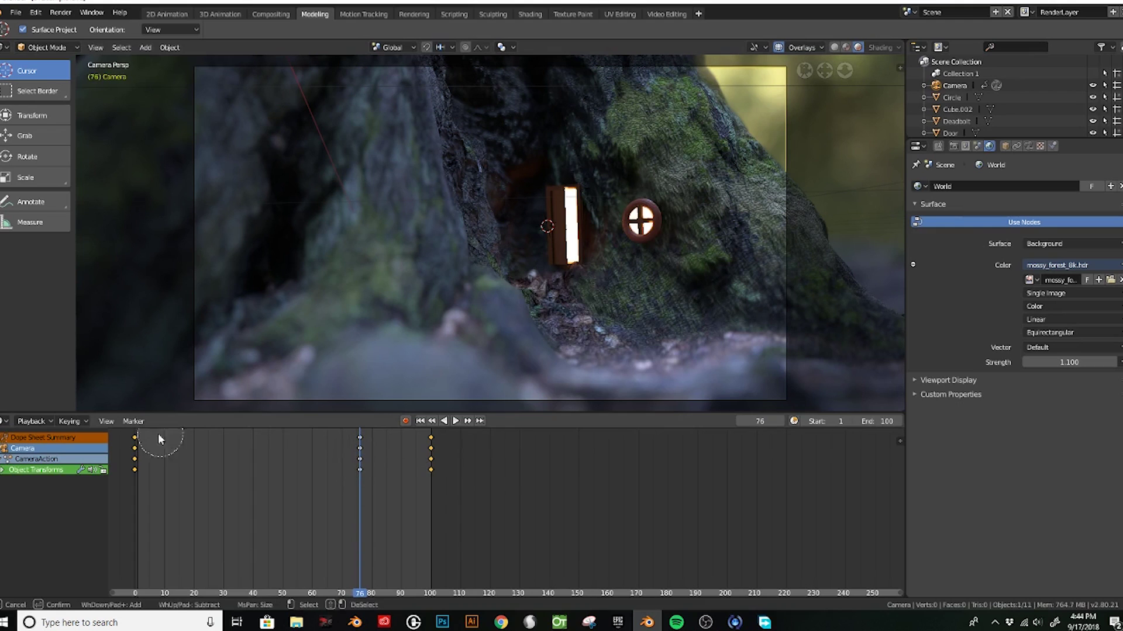
{"action": "key", "text": "Delete"}
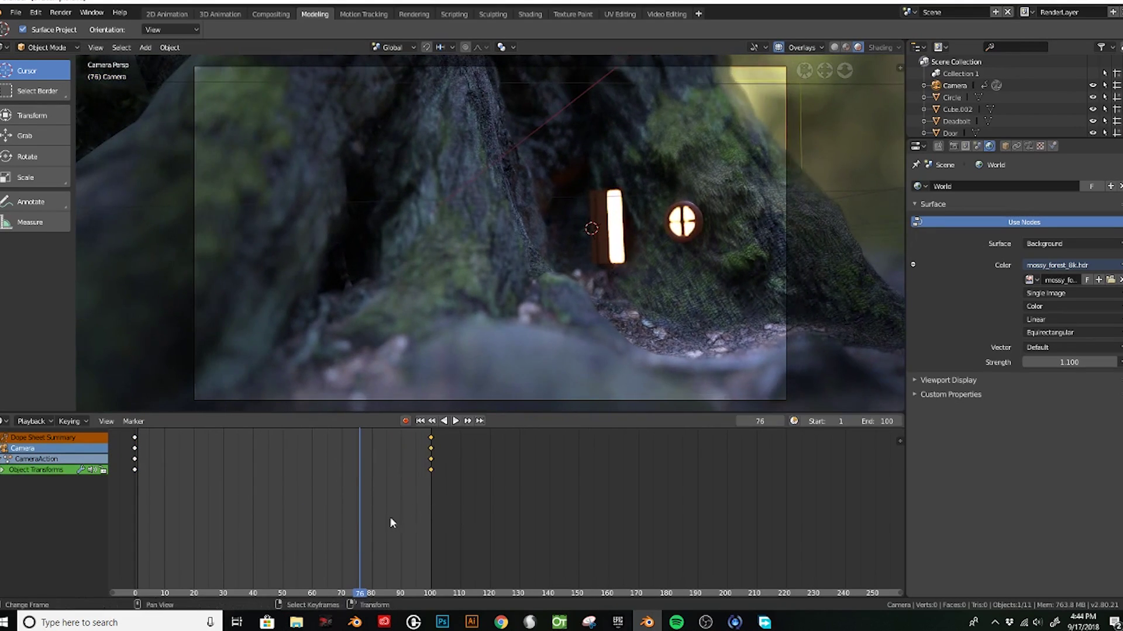
{"action": "left_click_drag", "start_coordinate": [390, 517], "coordinate": [135, 515]}
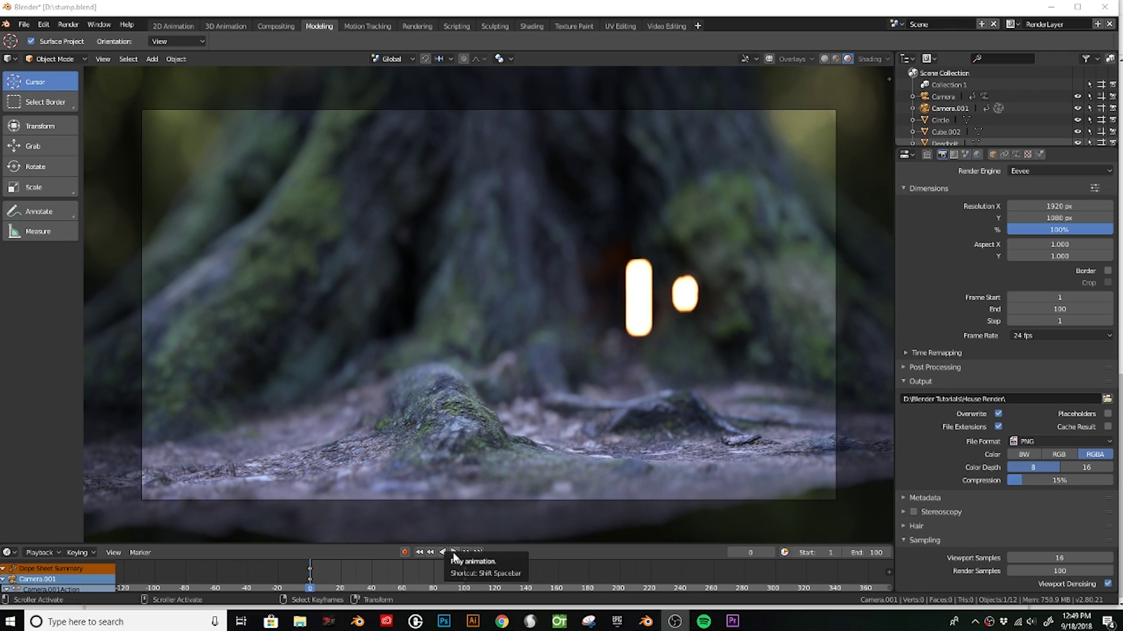
{"action": "left_click", "coordinate": [453, 552]}
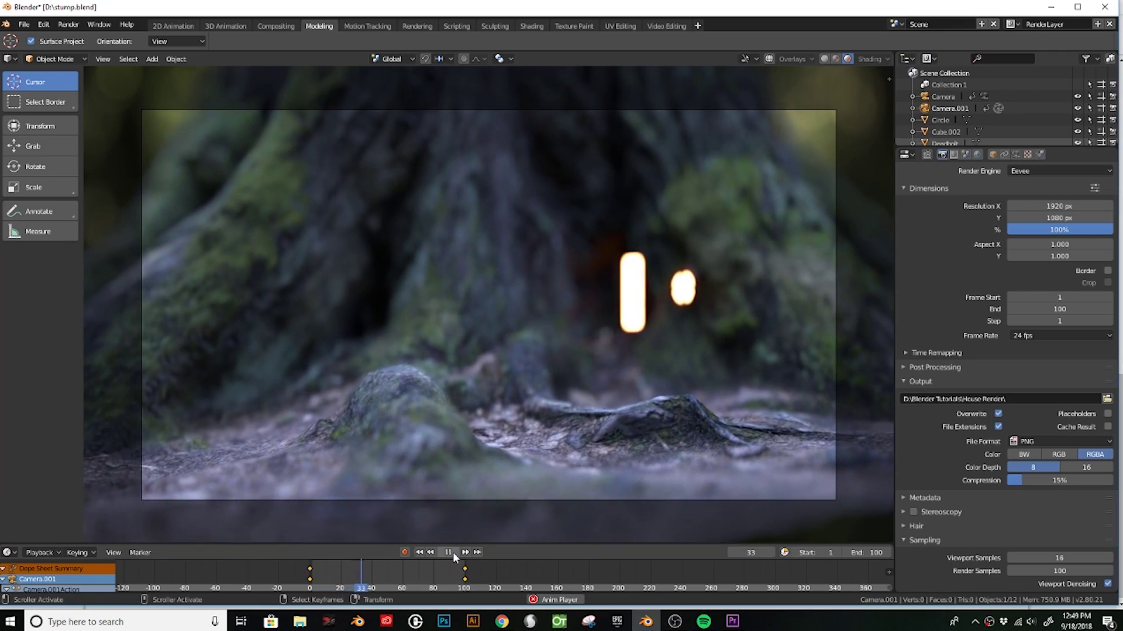